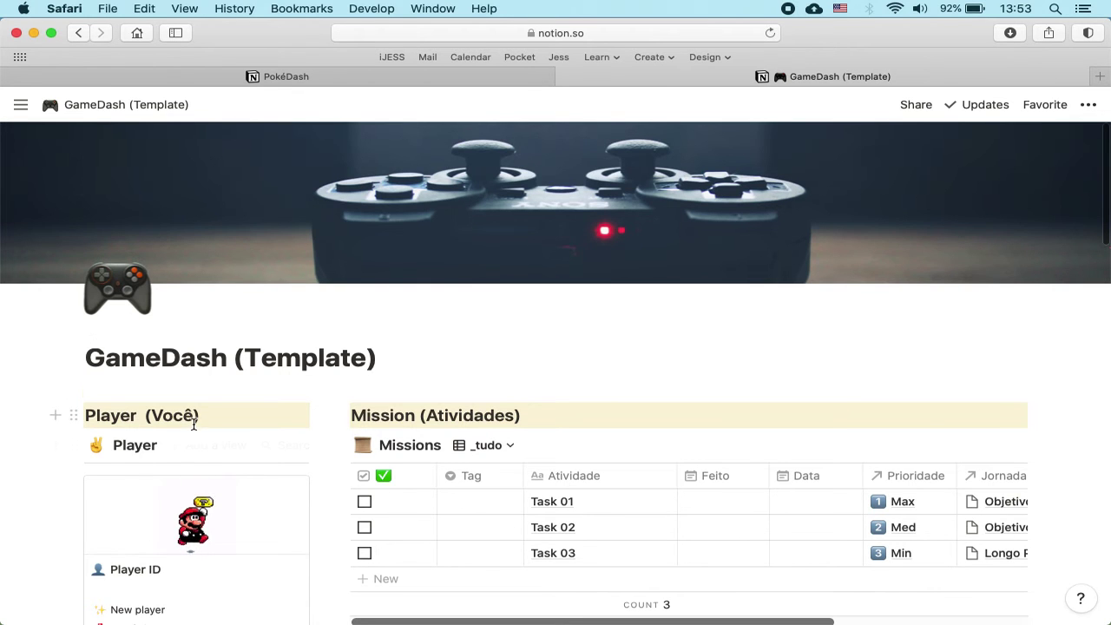
Look over the Player, Mission (Atividades) and Quests (Hábitos) sections of the GameDash template
{"action": "scroll", "coordinate": [195, 422], "scroll_direction": "down", "scroll_amount": 1}
{"action": "scroll", "coordinate": [194, 422], "scroll_direction": "down", "scroll_amount": 3}
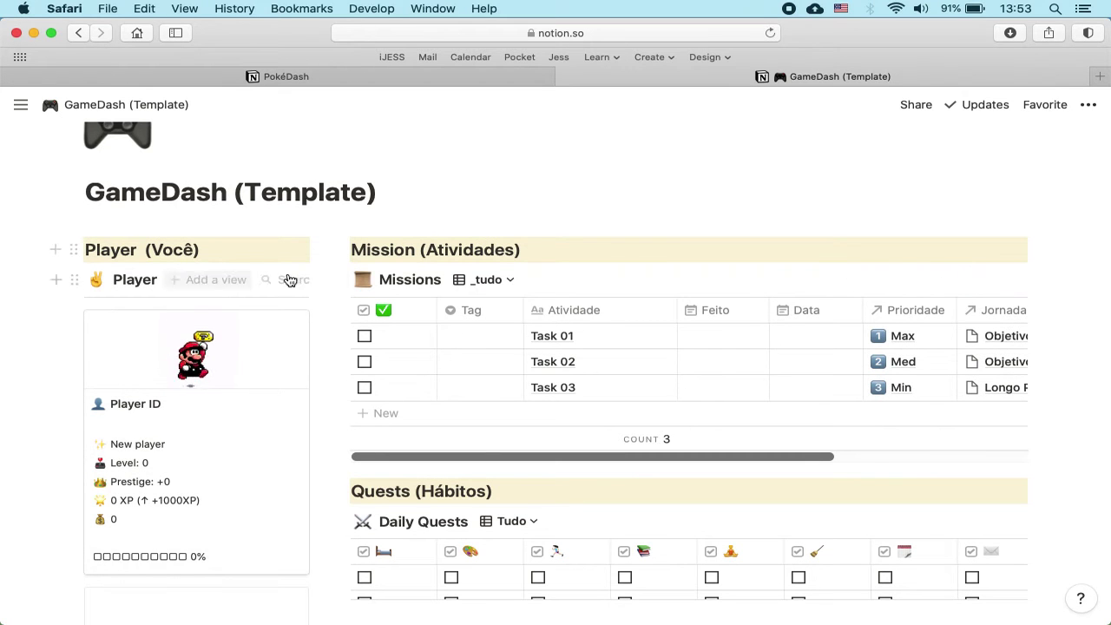
{"action": "scroll", "coordinate": [401, 315], "scroll_direction": "down", "scroll_amount": 2}
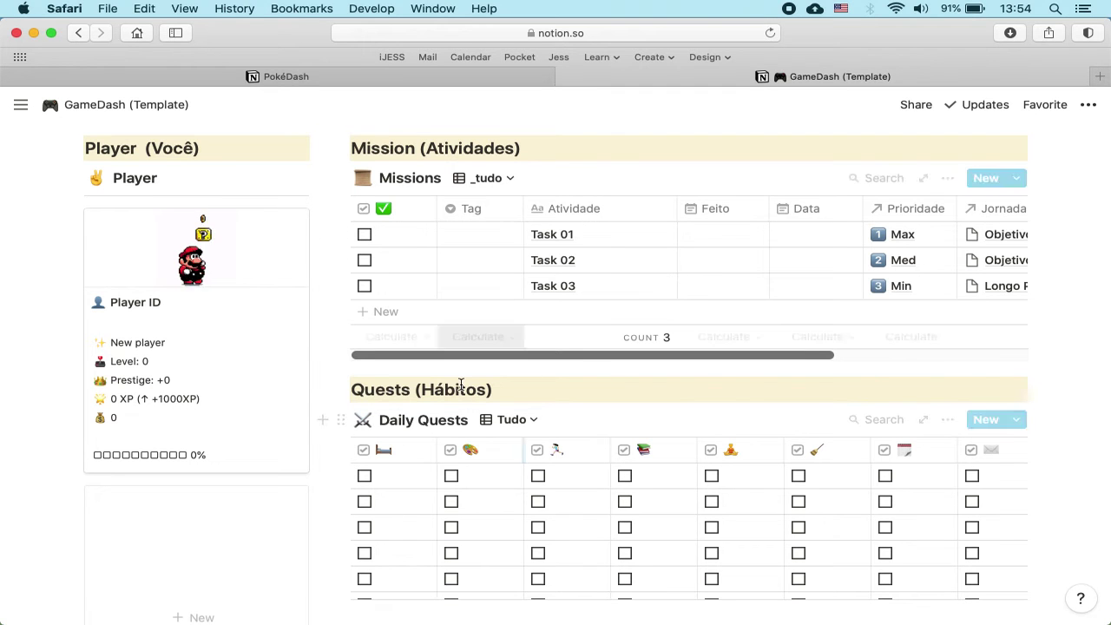
{"action": "scroll", "coordinate": [520, 538], "scroll_direction": "down", "scroll_amount": 2}
{"action": "scroll", "coordinate": [520, 538], "scroll_direction": "down", "scroll_amount": 2}
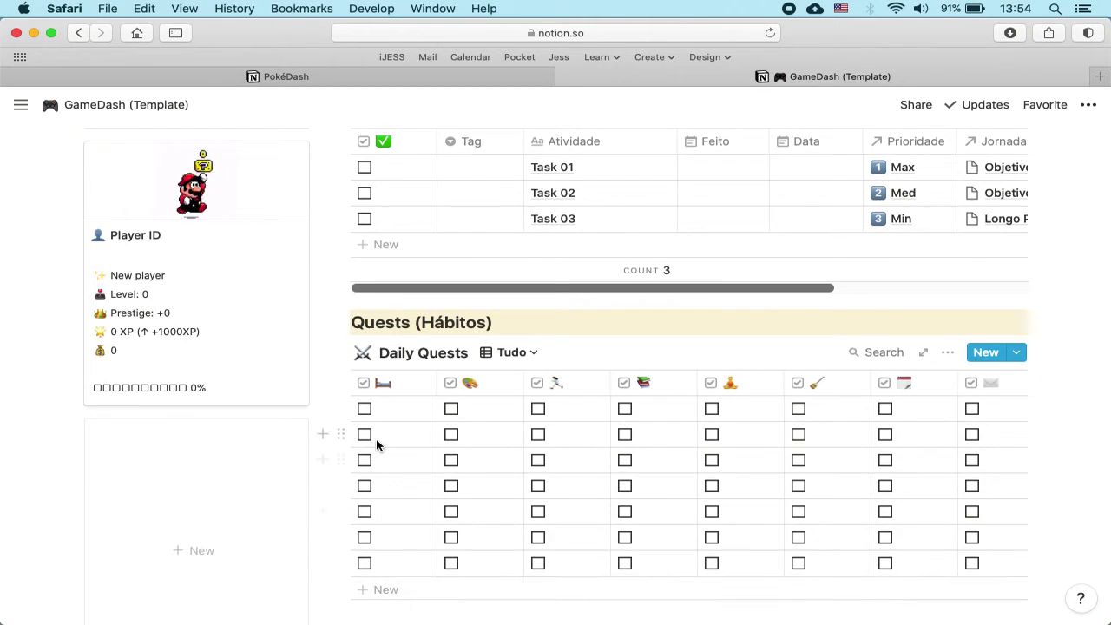
{"action": "scroll", "coordinate": [377, 446], "scroll_direction": "up", "scroll_amount": 3}
{"action": "scroll", "coordinate": [379, 447], "scroll_direction": "down", "scroll_amount": 1}
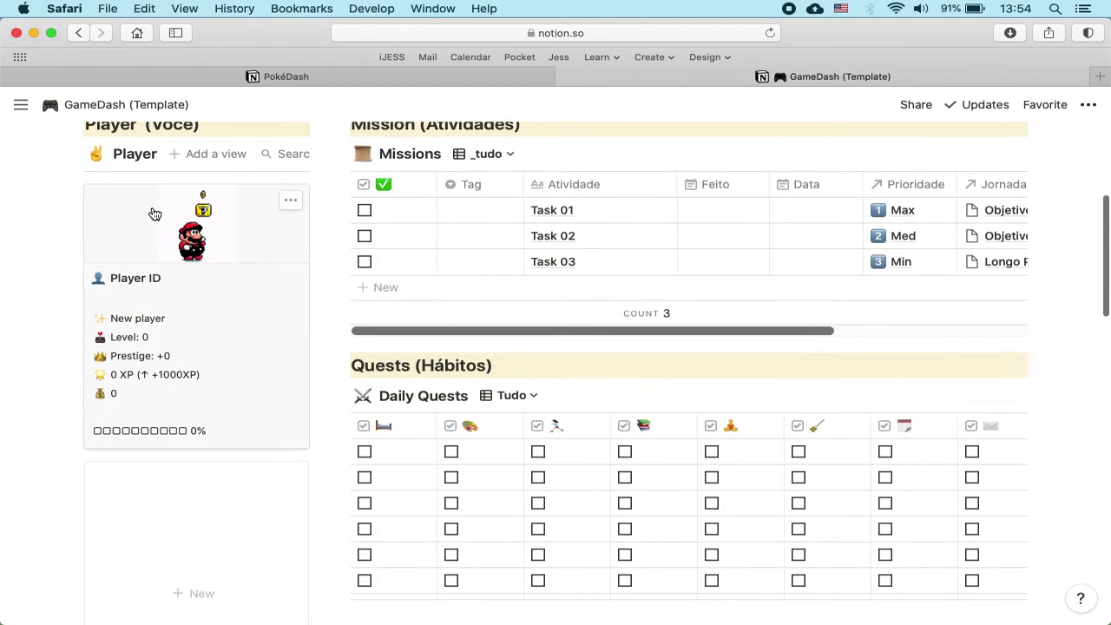
Open the Player ID card and review its list of properties
{"action": "left_click", "coordinate": [198, 321]}
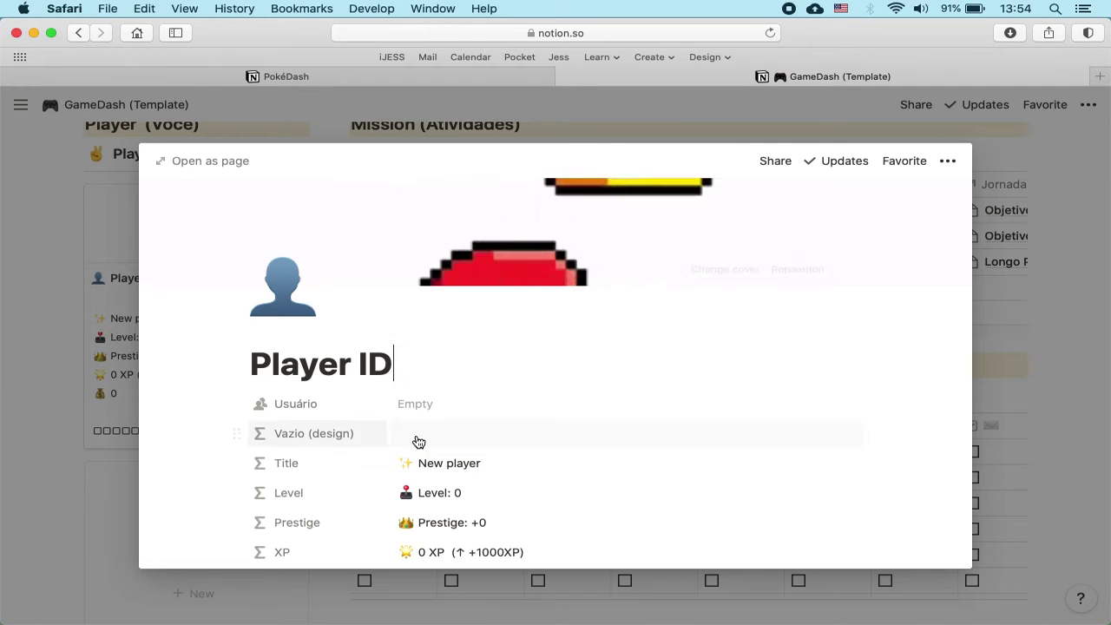
{"action": "scroll", "coordinate": [417, 442], "scroll_direction": "down", "scroll_amount": 5}
{"action": "scroll", "coordinate": [426, 440], "scroll_direction": "up", "scroll_amount": 2}
{"action": "scroll", "coordinate": [426, 440], "scroll_direction": "down", "scroll_amount": 1}
{"action": "scroll", "coordinate": [426, 440], "scroll_direction": "up", "scroll_amount": 1}
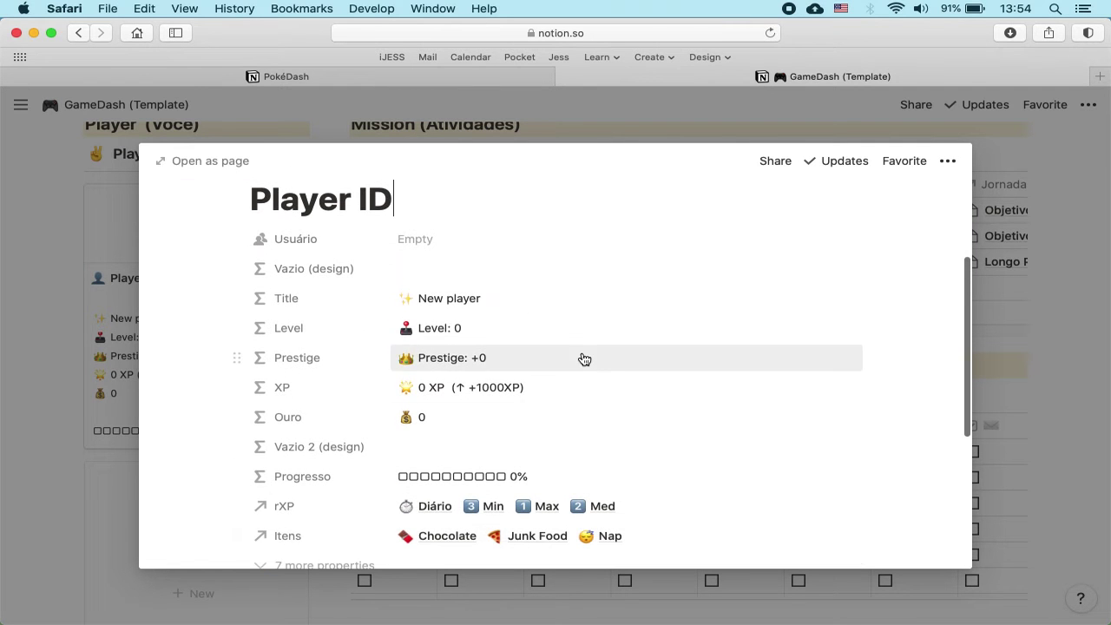
Assign the workspace member to the Usuário property of the Player ID card and remove that person again
{"action": "left_click", "coordinate": [463, 246]}
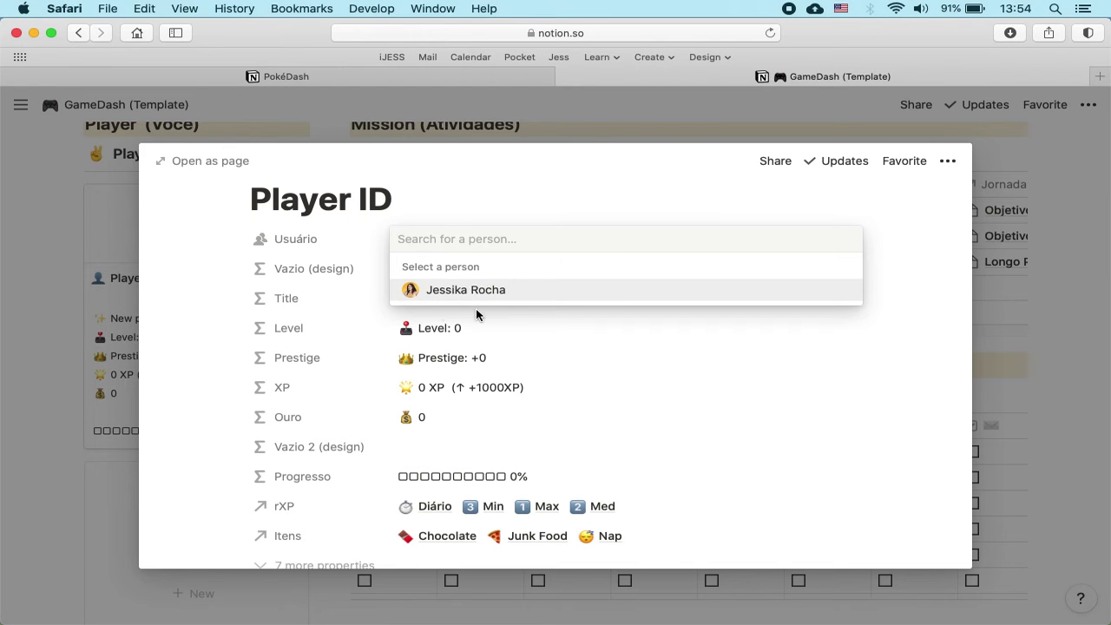
{"action": "left_click", "coordinate": [501, 292]}
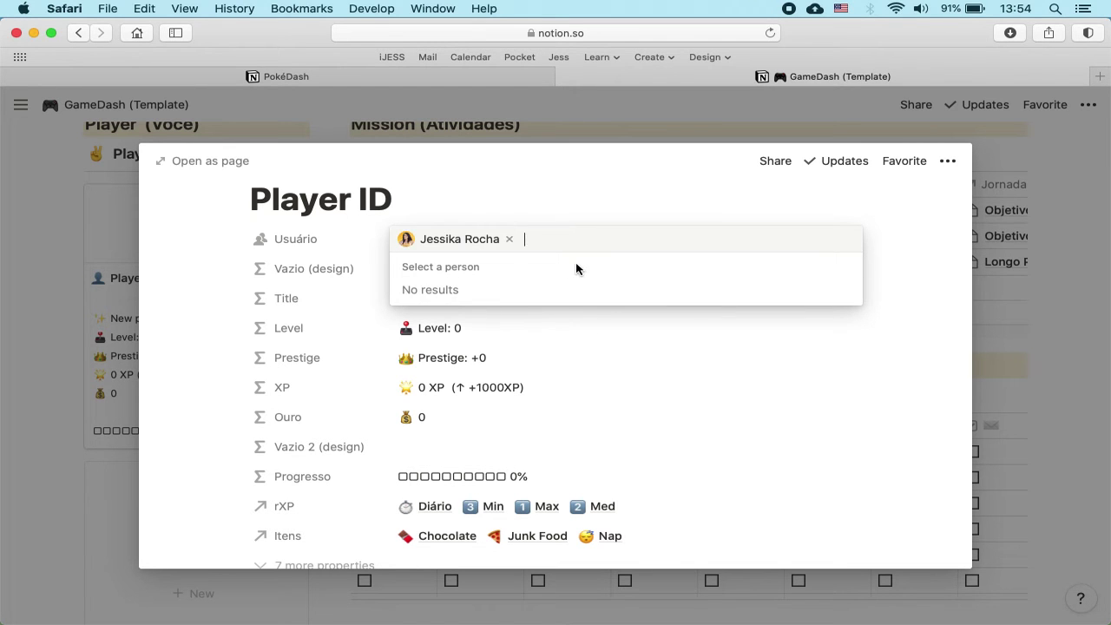
{"action": "left_click", "coordinate": [642, 372]}
{"action": "left_click", "coordinate": [496, 244]}
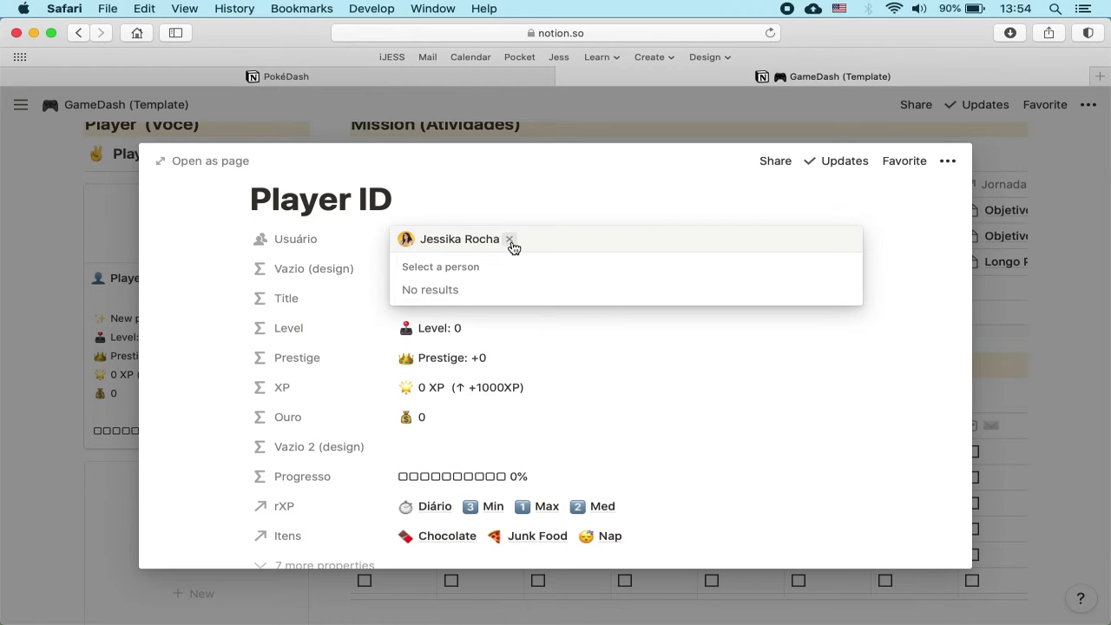
{"action": "left_click", "coordinate": [511, 240]}
{"action": "left_click", "coordinate": [728, 371]}
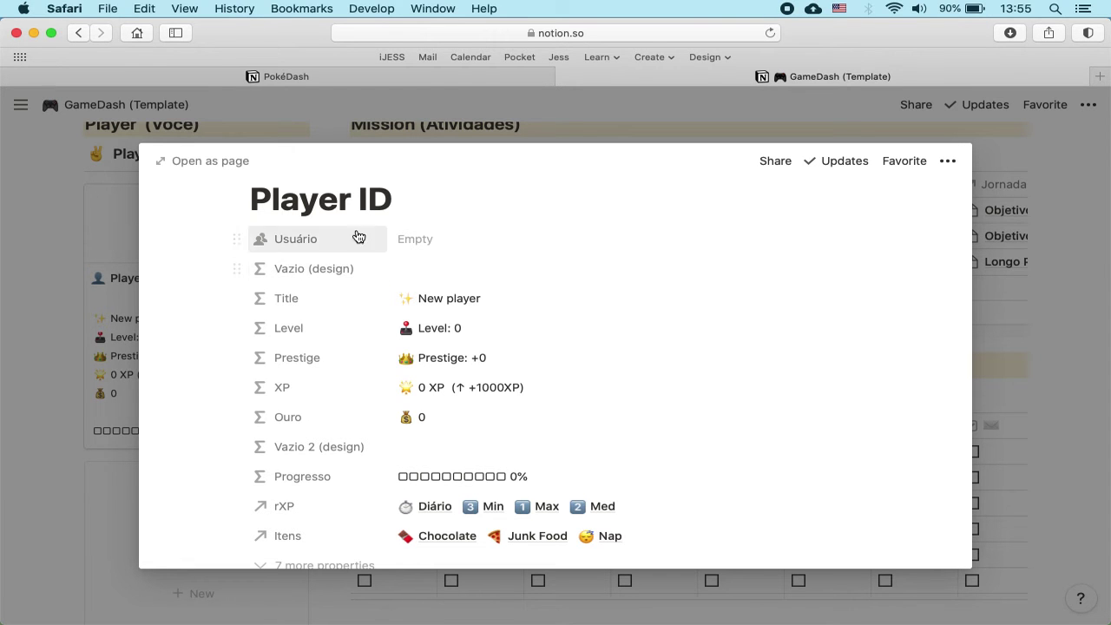
Return to the dashboard and reopen the Player ID card at its properties
{"action": "left_click", "coordinate": [93, 196]}
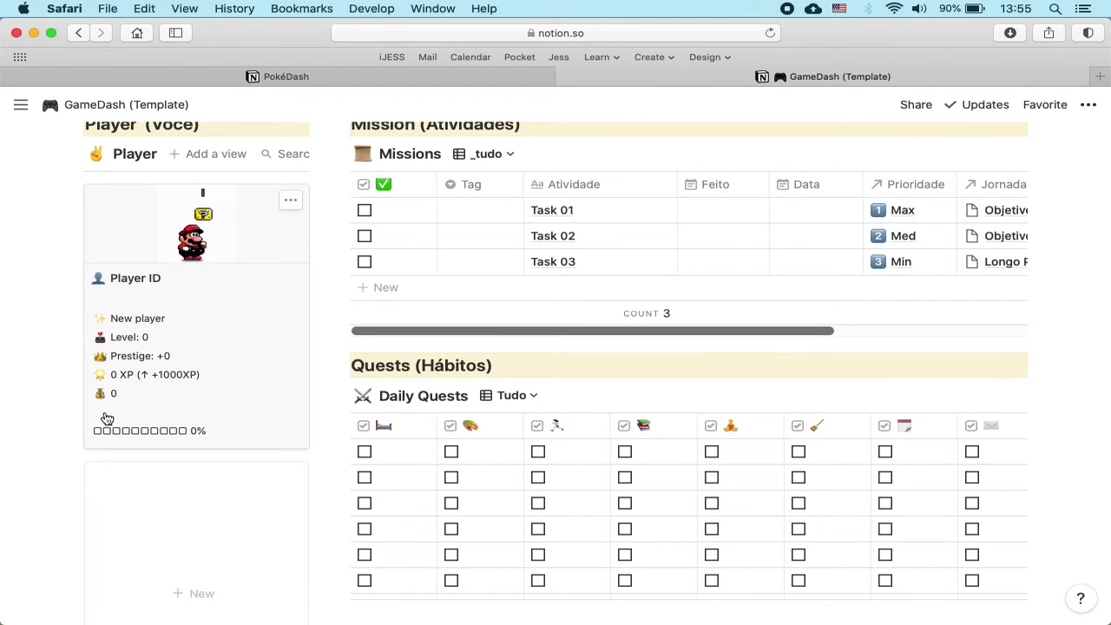
{"action": "left_click", "coordinate": [181, 303]}
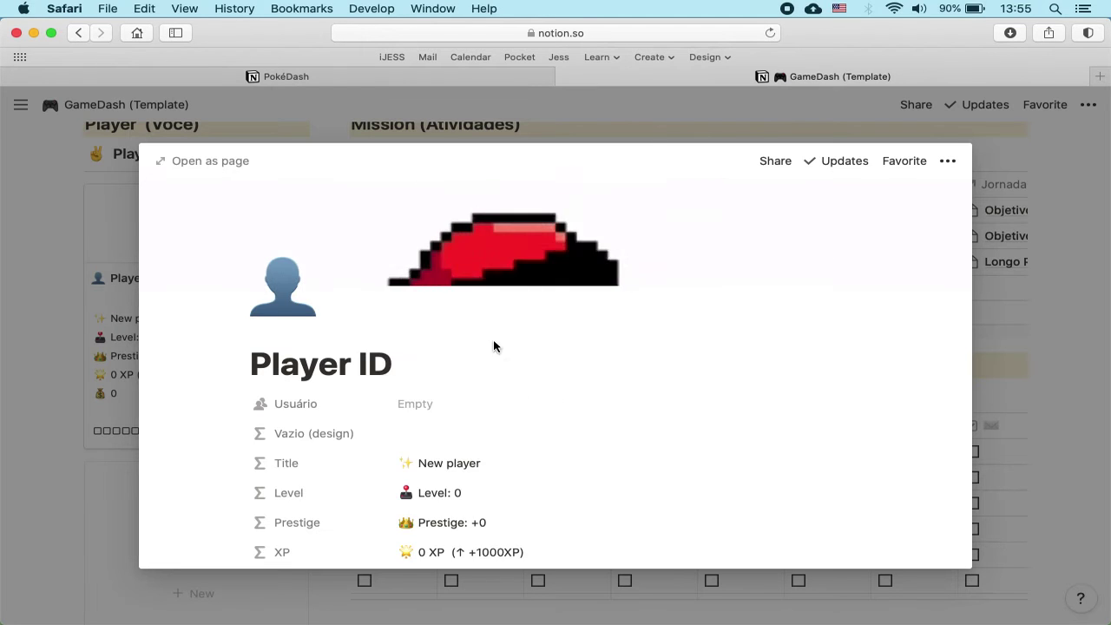
{"action": "scroll", "coordinate": [512, 382], "scroll_direction": "down", "scroll_amount": 2}
{"action": "scroll", "coordinate": [516, 398], "scroll_direction": "down", "scroll_amount": 2}
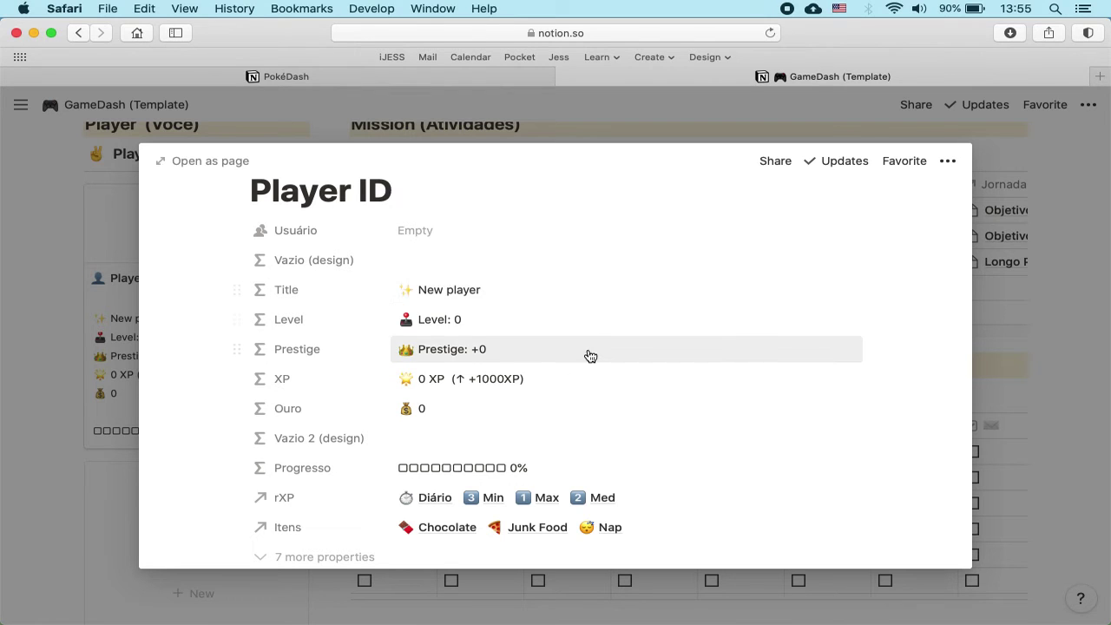
Open the formula of the Title property and examine the rank names from New player to Master+
{"action": "left_click", "coordinate": [440, 297]}
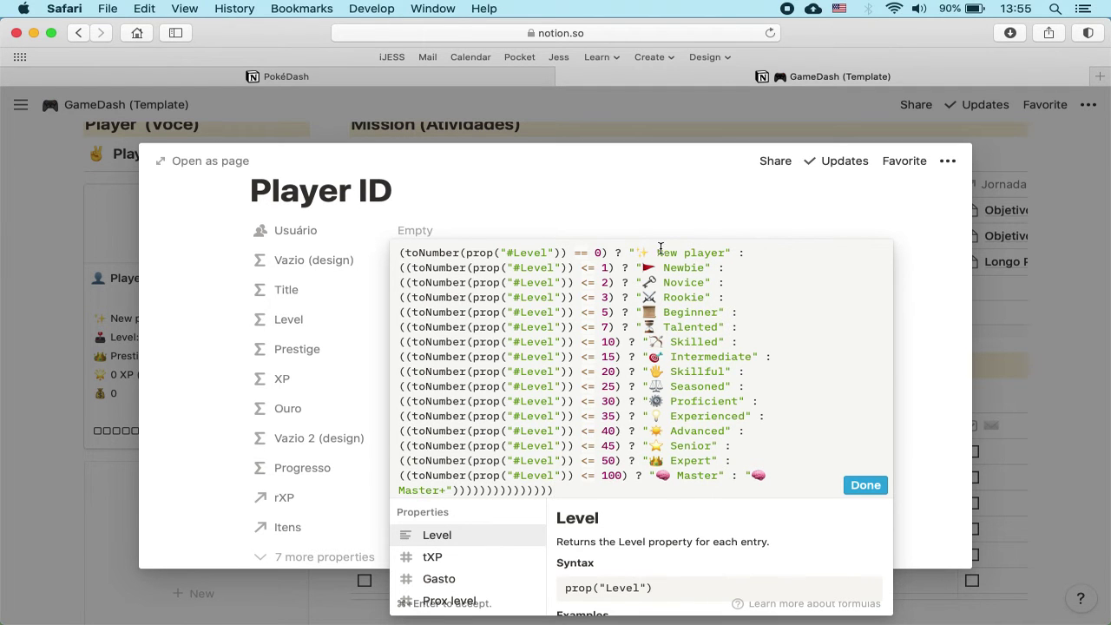
{"action": "left_click_drag", "start_coordinate": [656, 252], "coordinate": [733, 253]}
{"action": "left_click", "coordinate": [602, 268]}
{"action": "left_click", "coordinate": [695, 282]}
{"action": "left_click", "coordinate": [711, 386]}
{"action": "left_click_drag", "start_coordinate": [445, 490], "coordinate": [396, 488]}
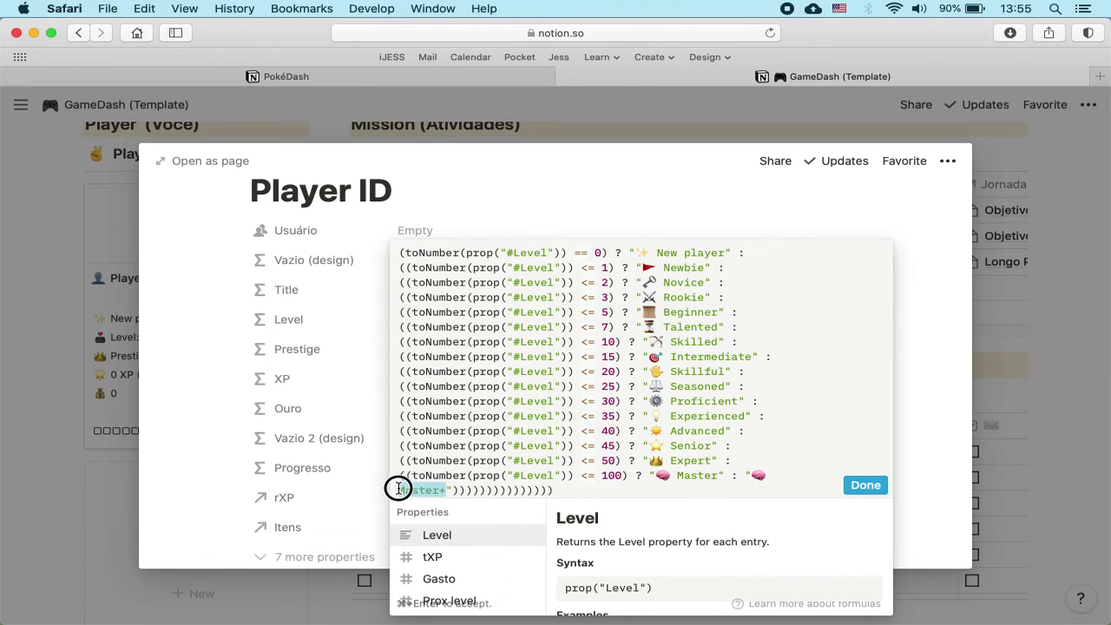
{"action": "left_click", "coordinate": [569, 432]}
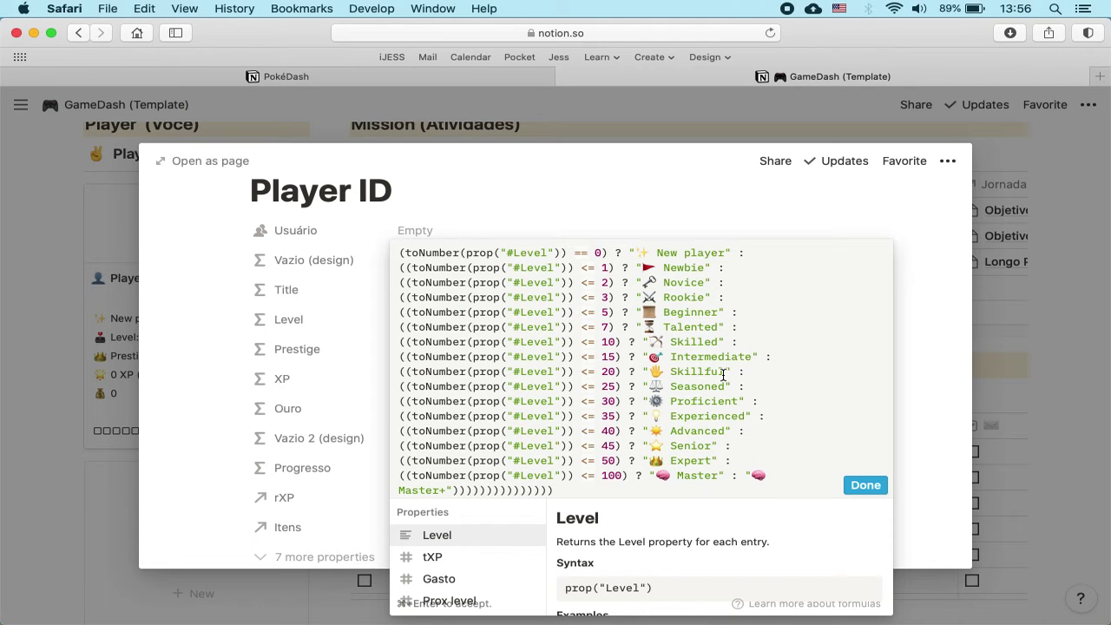
Examine the level thresholds assigned to each rank in the Title formula and close the formula
{"action": "double_click", "coordinate": [605, 267]}
{"action": "left_click", "coordinate": [610, 282]}
{"action": "left_click_drag", "start_coordinate": [610, 476], "coordinate": [601, 475]}
{"action": "left_click", "coordinate": [865, 485]}
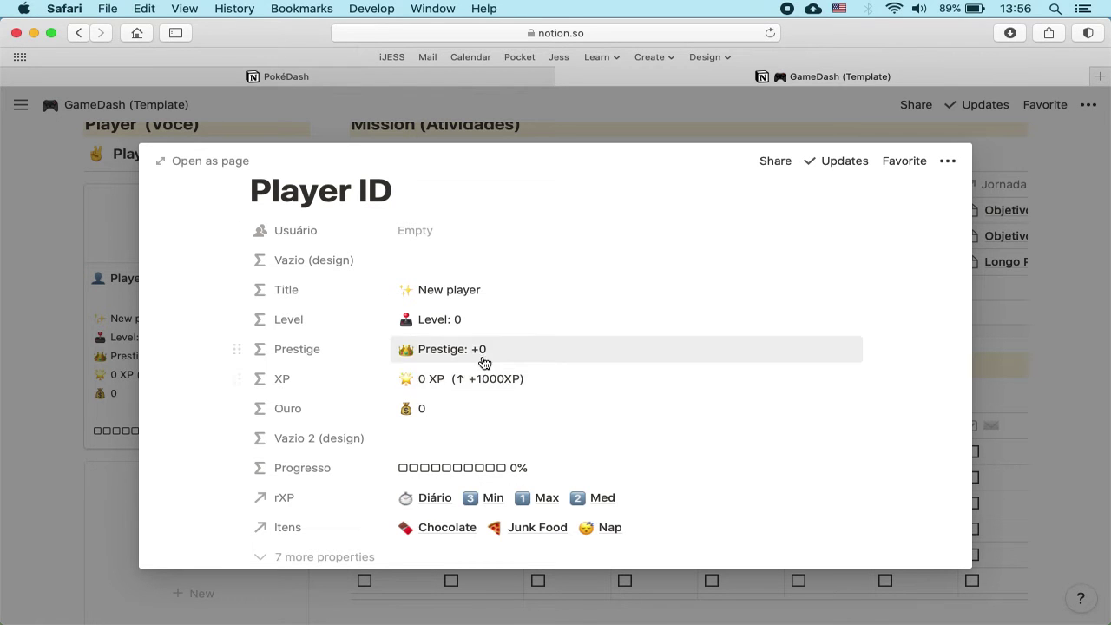
Inspect the Prestige property's formula and the Progresso property, and close the Player ID card
{"action": "left_click", "coordinate": [484, 361]}
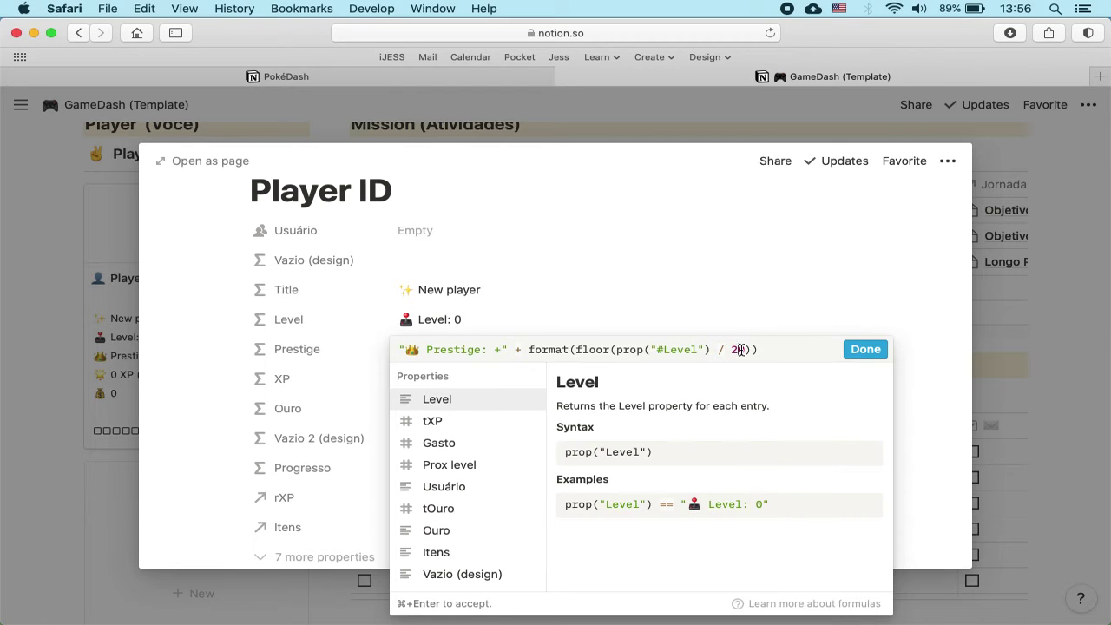
{"action": "left_click", "coordinate": [777, 288]}
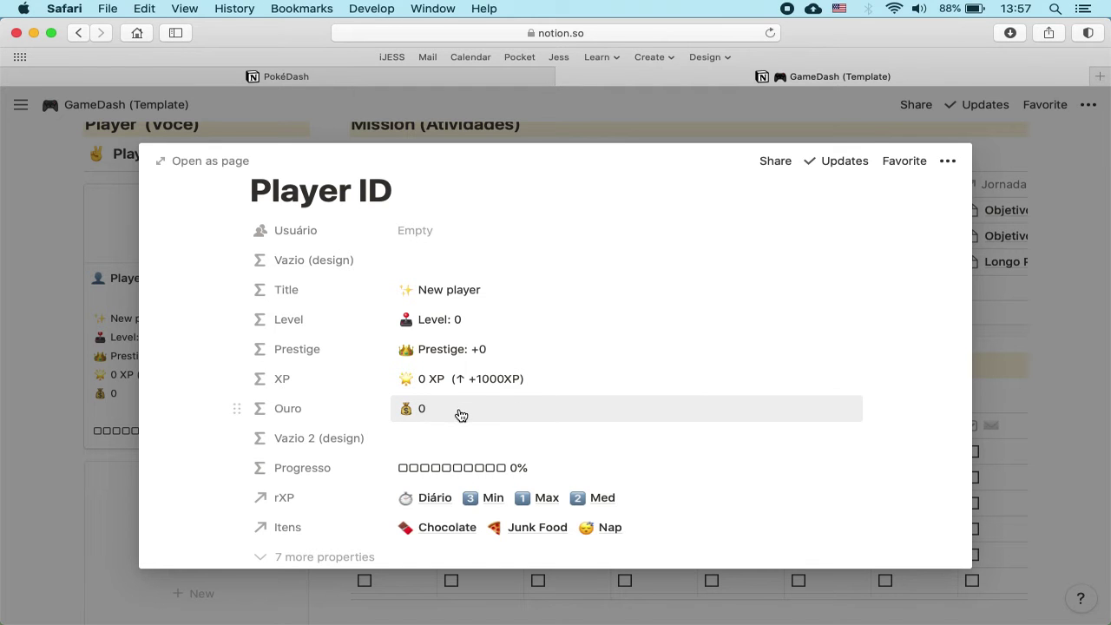
{"action": "scroll", "coordinate": [462, 415], "scroll_direction": "down", "scroll_amount": 1}
{"action": "scroll", "coordinate": [462, 415], "scroll_direction": "down", "scroll_amount": 1}
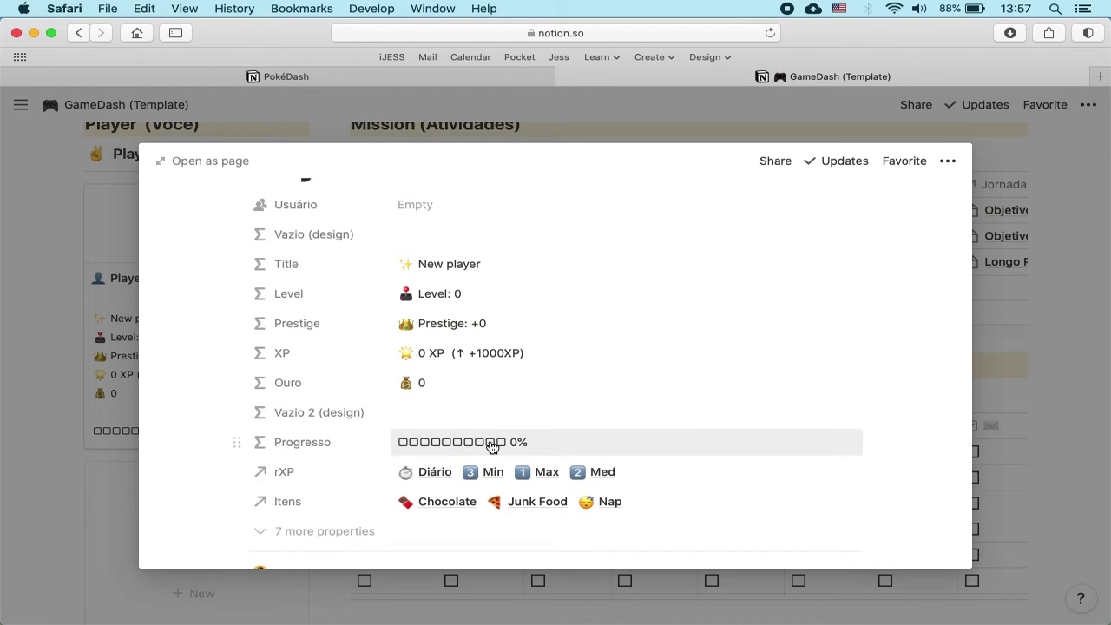
{"action": "left_click", "coordinate": [120, 441]}
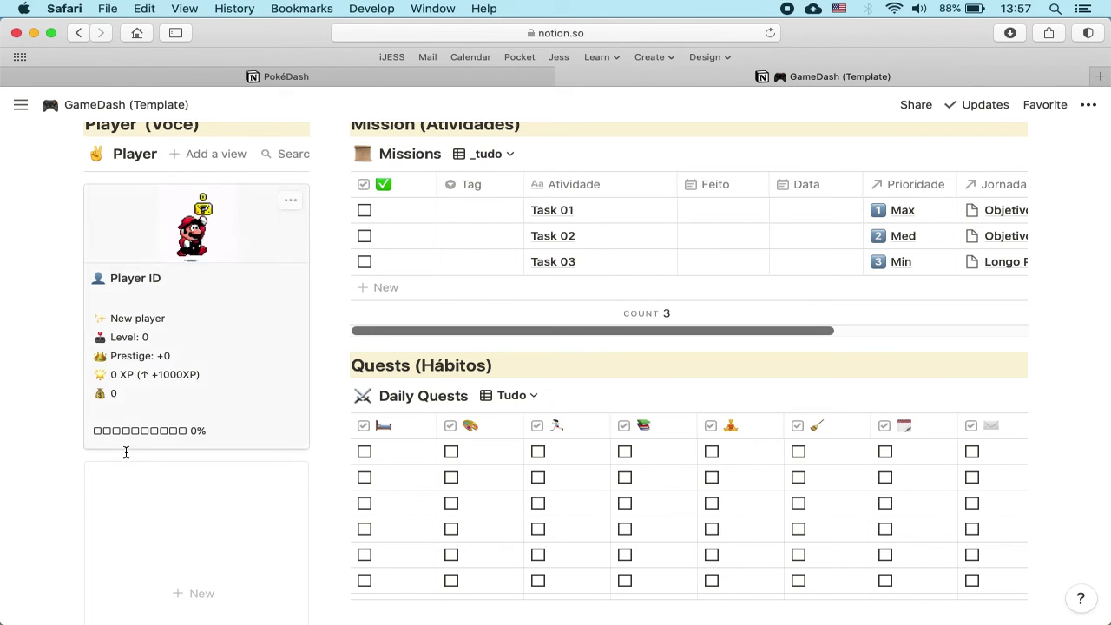
Review the rXP and Itens relations in the Player ID card and return to the dashboard
{"action": "left_click", "coordinate": [169, 375]}
{"action": "scroll", "coordinate": [480, 459], "scroll_direction": "down", "scroll_amount": 5}
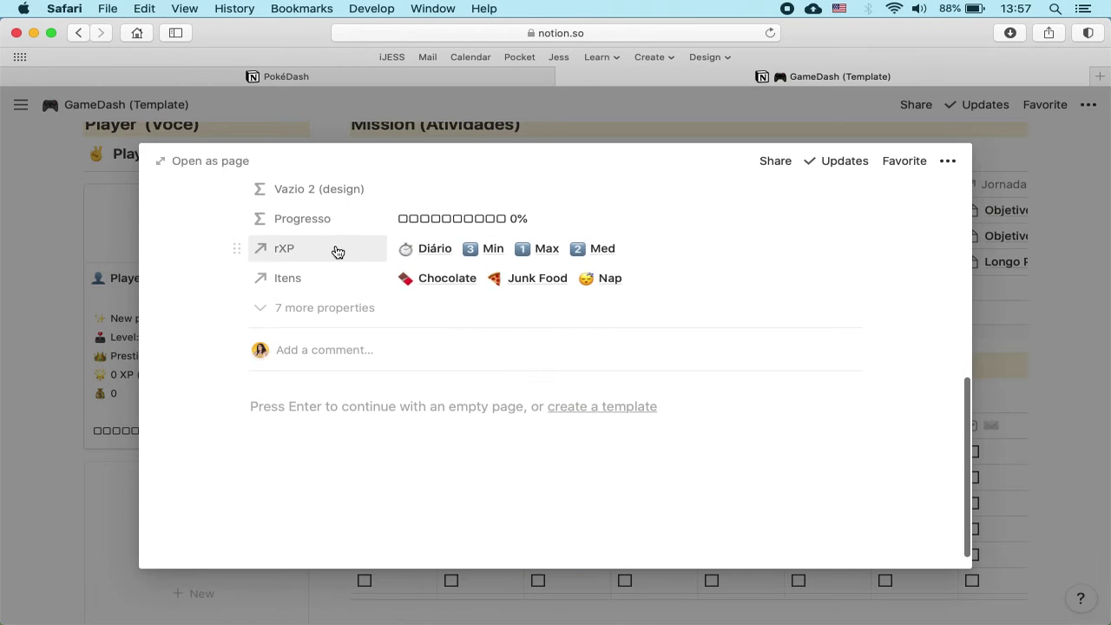
{"action": "scroll", "coordinate": [339, 249], "scroll_direction": "up", "scroll_amount": 1}
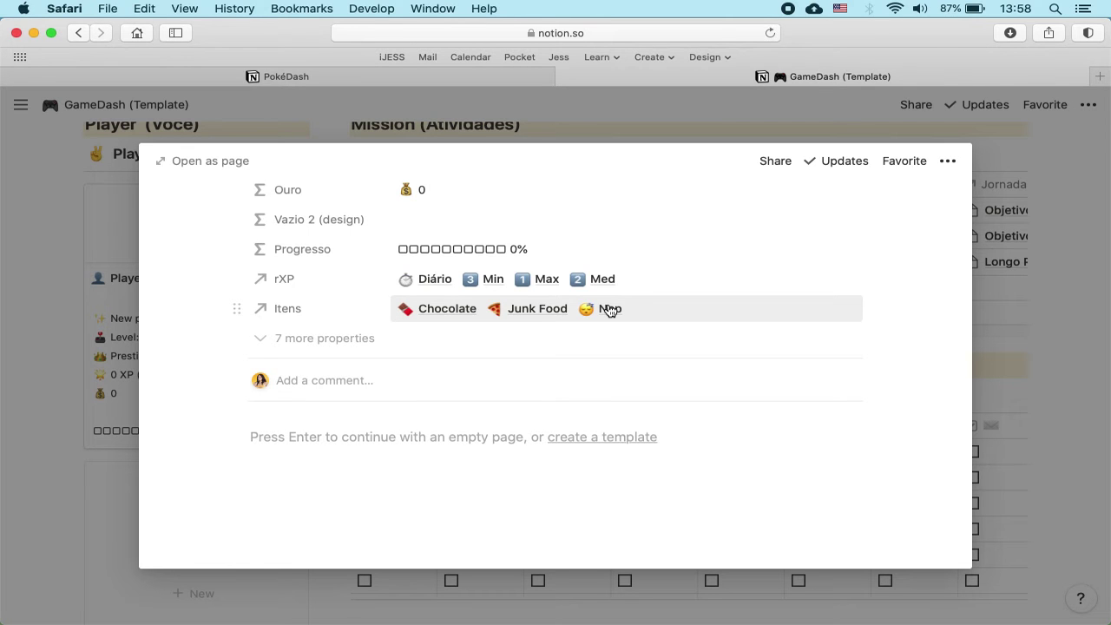
{"action": "scroll", "coordinate": [429, 193], "scroll_direction": "up", "scroll_amount": 1}
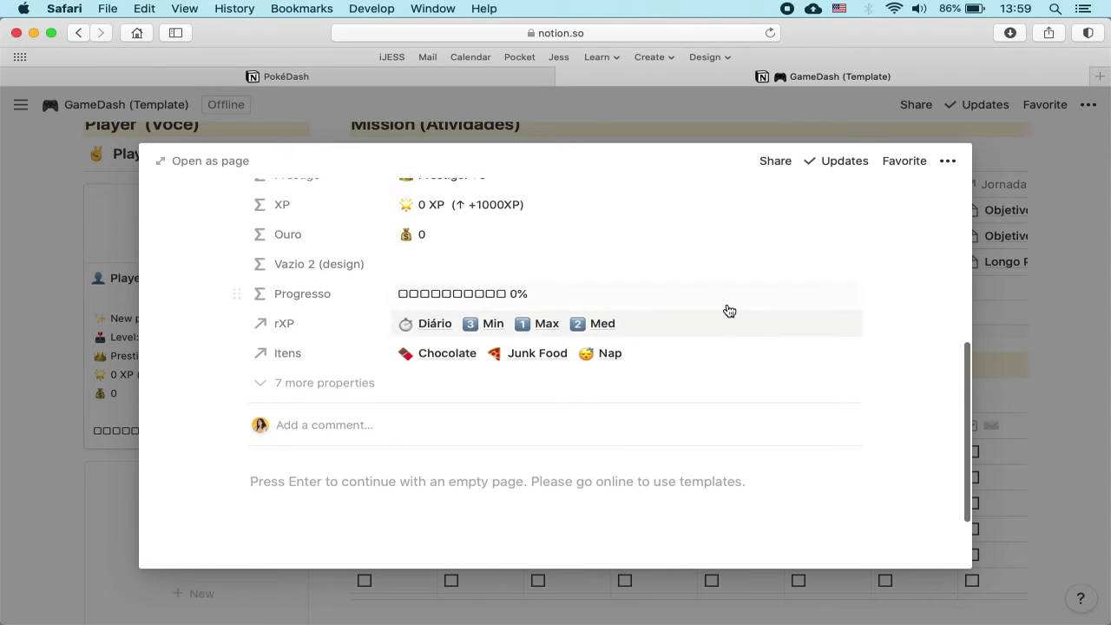
{"action": "scroll", "coordinate": [727, 310], "scroll_direction": "up", "scroll_amount": 5}
{"action": "scroll", "coordinate": [726, 309], "scroll_direction": "down", "scroll_amount": 3}
{"action": "scroll", "coordinate": [729, 311], "scroll_direction": "up", "scroll_amount": 1}
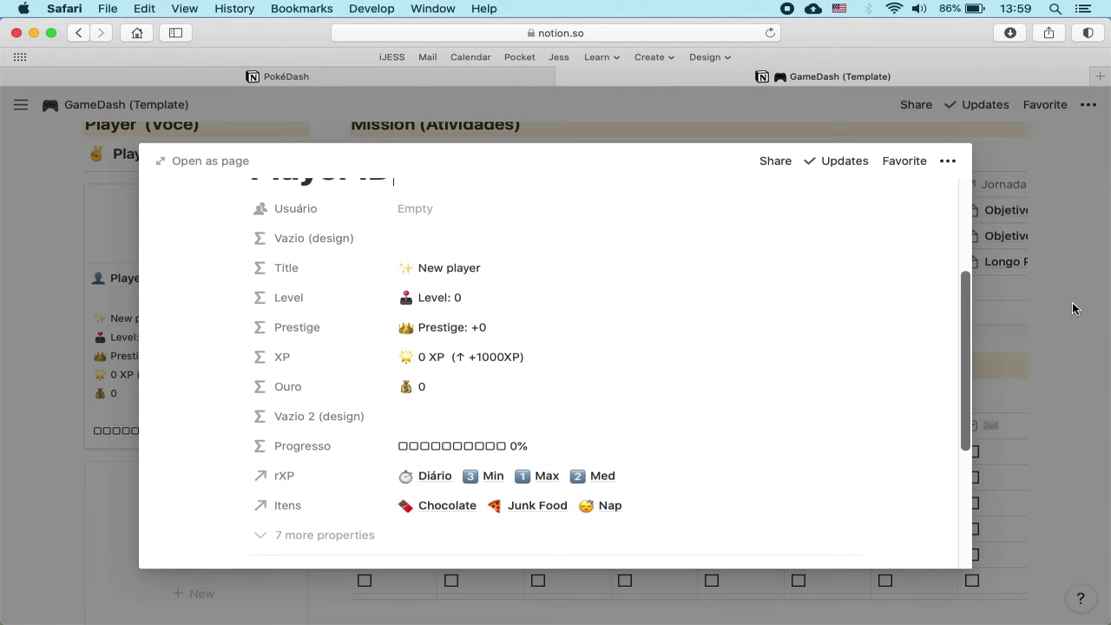
{"action": "scroll", "coordinate": [599, 470], "scroll_direction": "up", "scroll_amount": 1}
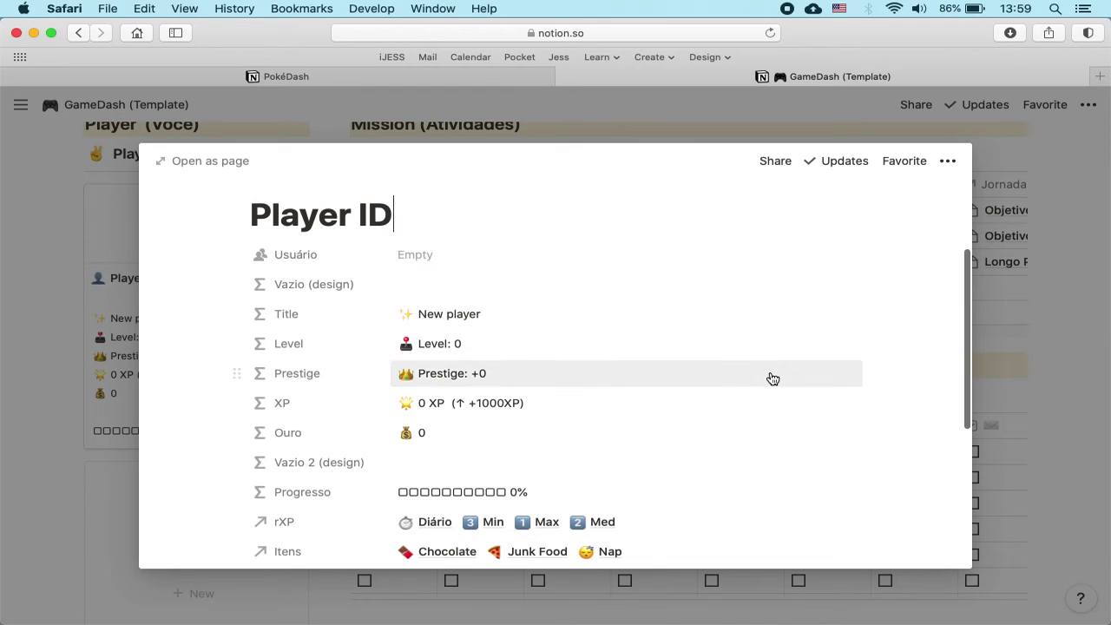
{"action": "scroll", "coordinate": [769, 377], "scroll_direction": "up", "scroll_amount": 2}
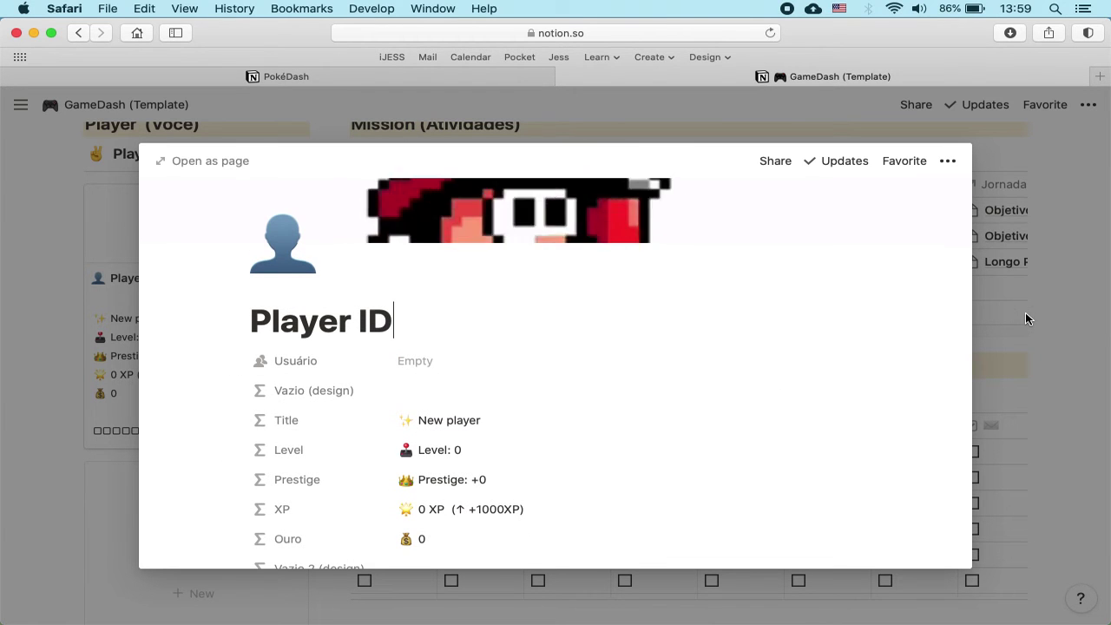
{"action": "left_click", "coordinate": [1047, 333]}
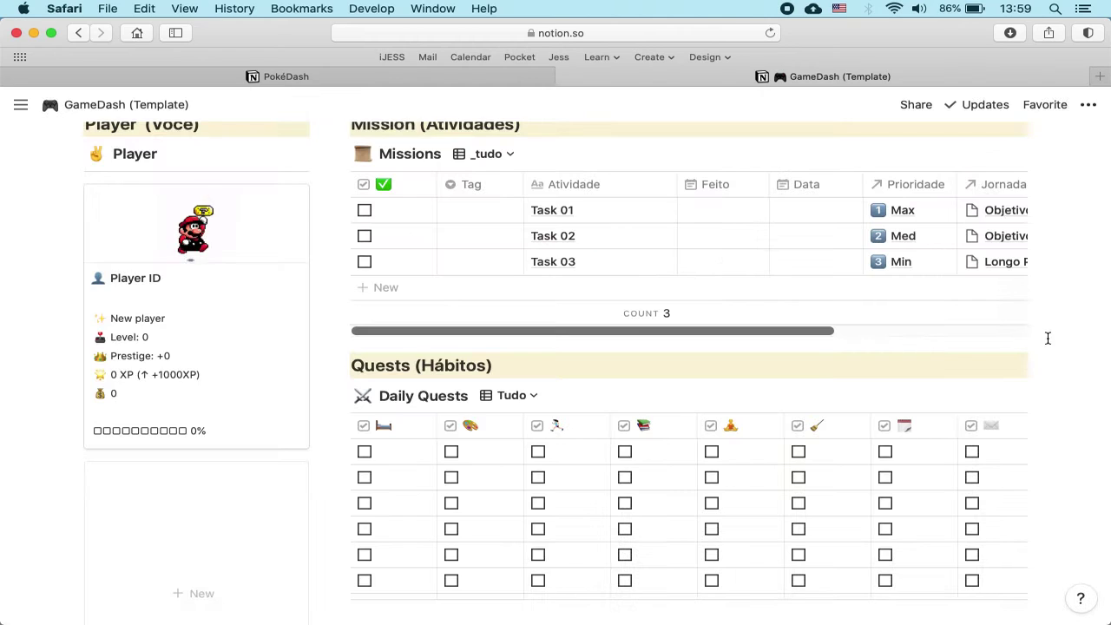
Examine the editable Atividade names of Task 01 and Task 03 in the Missions table without changing them
{"action": "scroll", "coordinate": [673, 250], "scroll_direction": "down", "scroll_amount": 1}
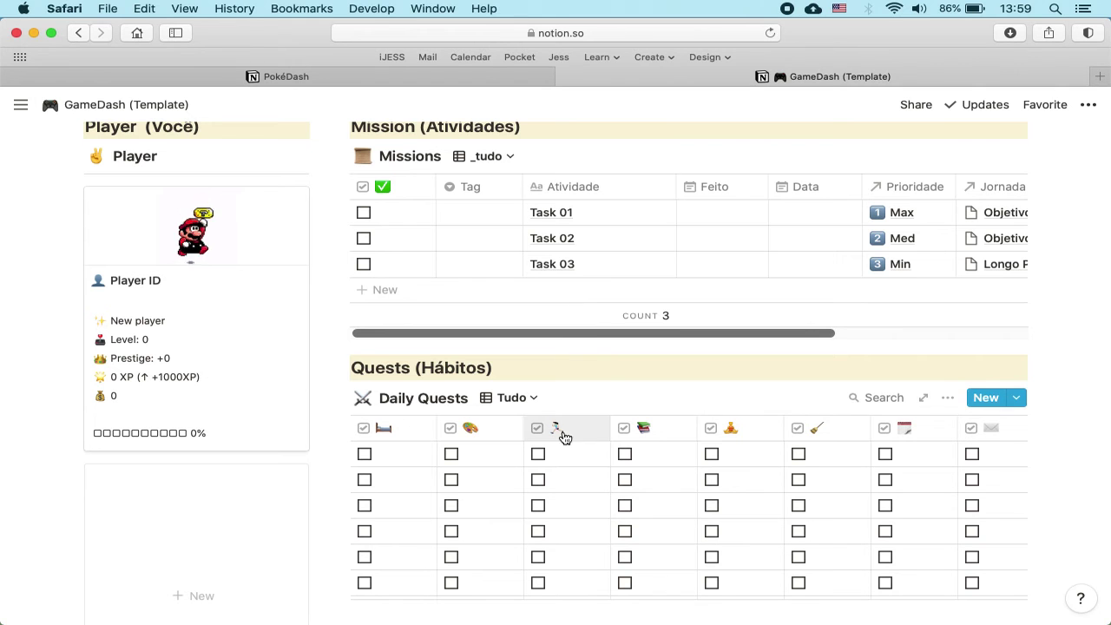
{"action": "left_click", "coordinate": [565, 217]}
{"action": "left_click_drag", "start_coordinate": [572, 212], "coordinate": [531, 212]}
{"action": "key", "text": "Escape"}
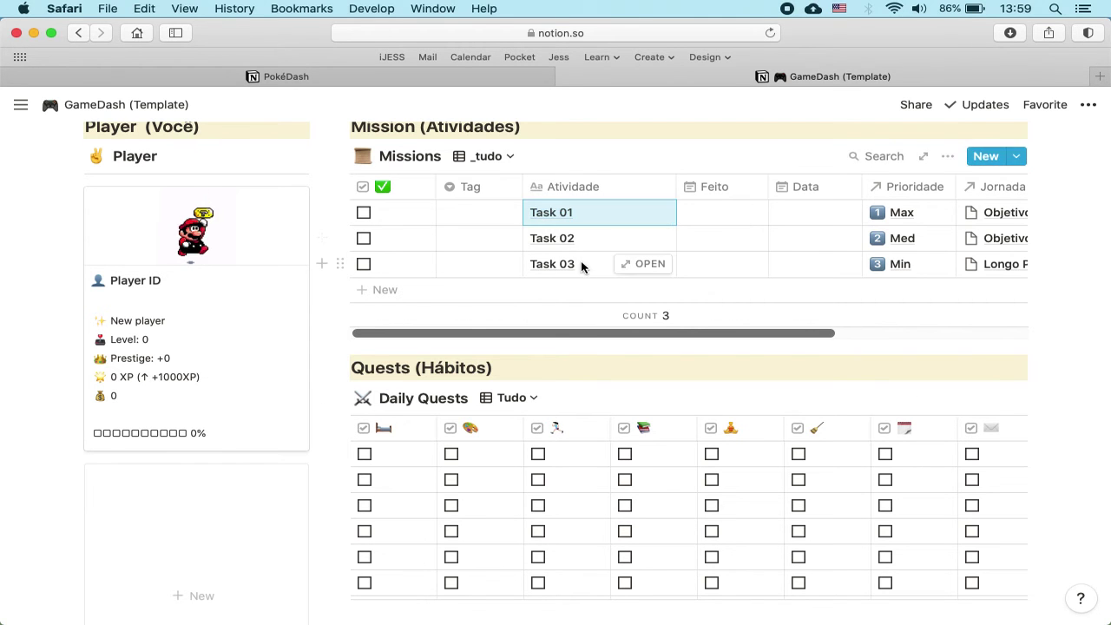
{"action": "left_click", "coordinate": [582, 265]}
{"action": "key", "text": "Escape"}
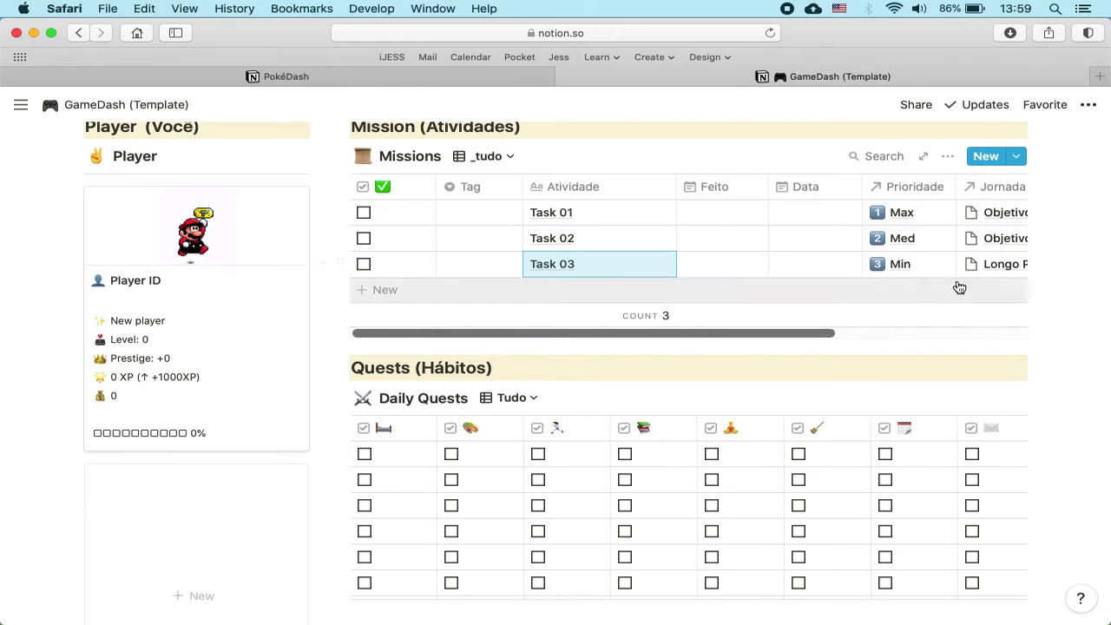
Set the Data date of Task 01 in the Missions table to May 11, 2021
{"action": "left_click", "coordinate": [810, 211]}
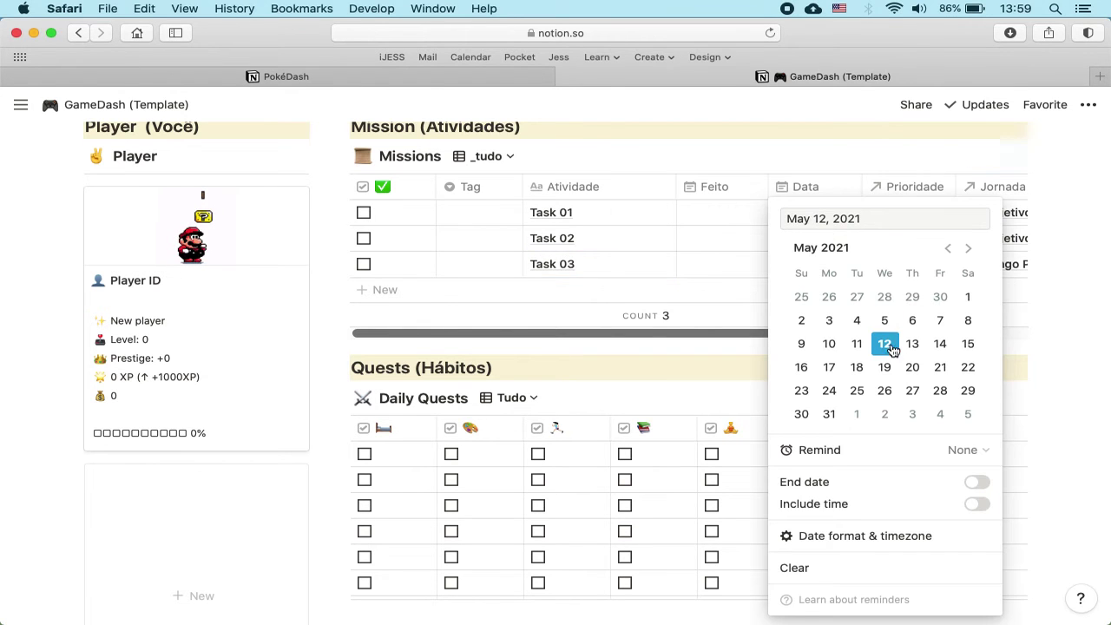
{"action": "left_click", "coordinate": [857, 344]}
{"action": "key", "text": "Escape"}
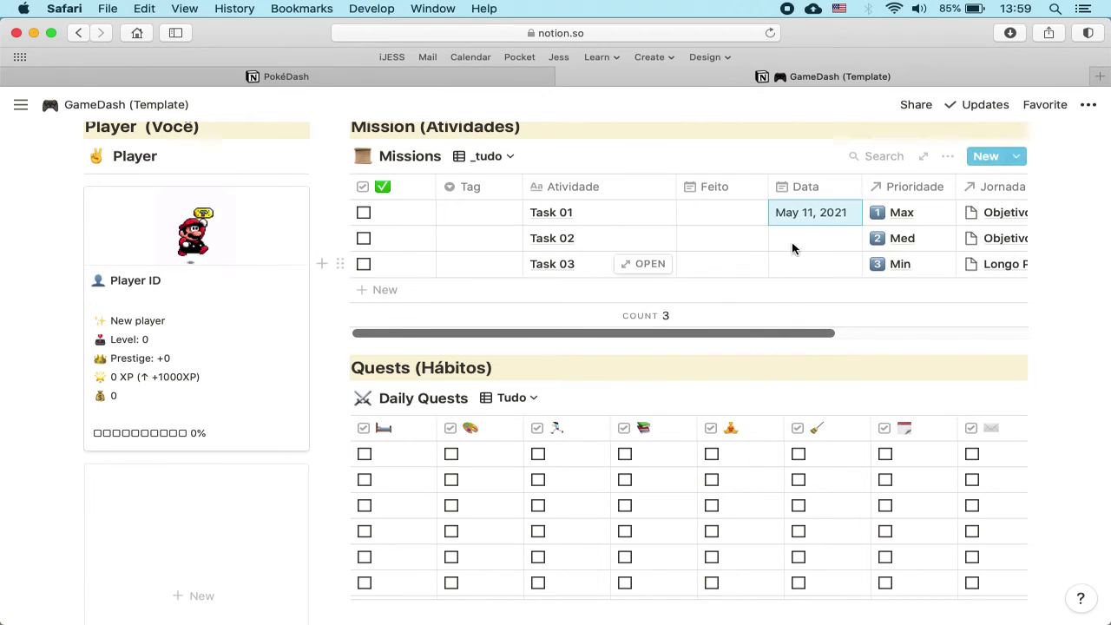
Copy Task 01's Data date, May 11, 2021, to Task 02 and Task 03
{"action": "key", "text": "ctrl+c"}
{"action": "key", "text": "Down"}
{"action": "key", "text": "ctrl+v"}
{"action": "key", "text": "Down"}
{"action": "key", "text": "ctrl+v"}
{"action": "key", "text": "Up"}
{"action": "key", "text": "Up"}
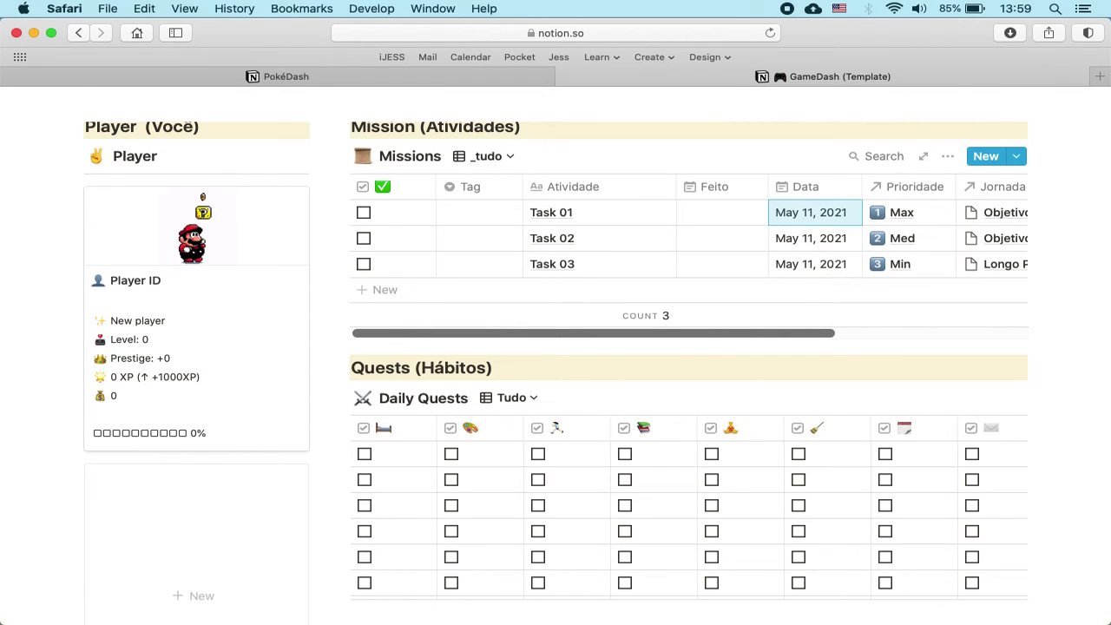
Set the Feito date of Task 01 in the Missions table to May 11, 2021
{"action": "left_click", "coordinate": [722, 212]}
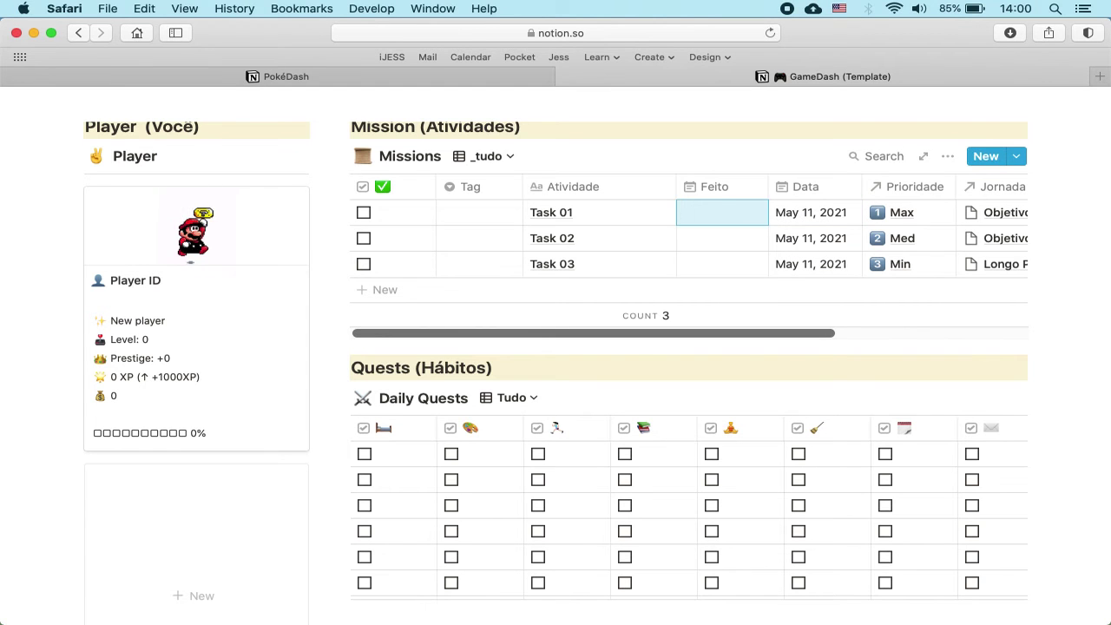
{"action": "left_click", "coordinate": [722, 212]}
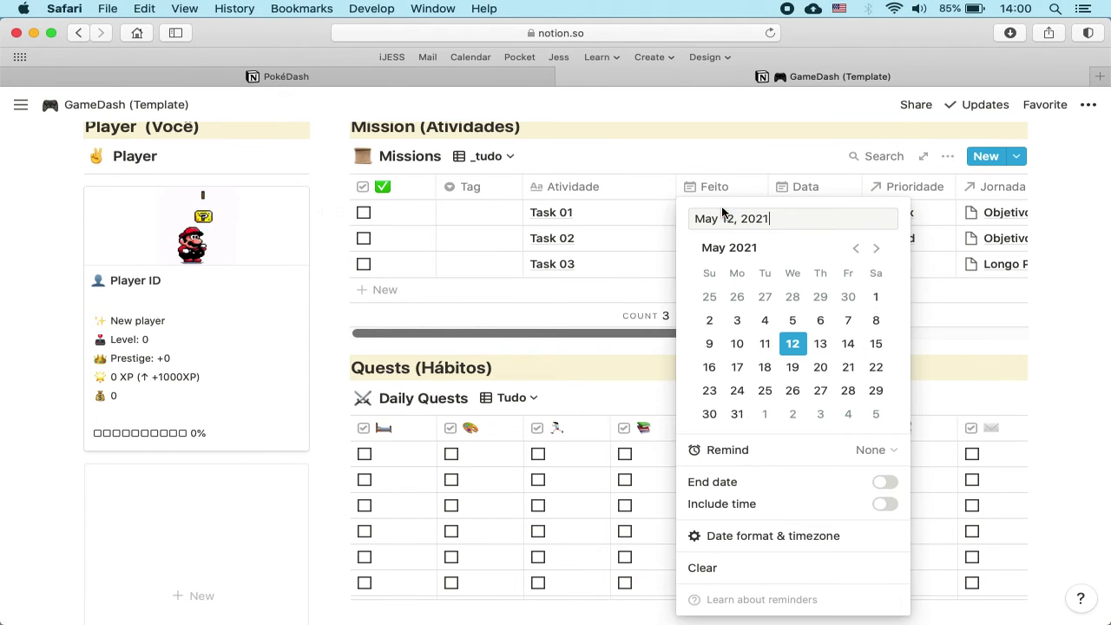
{"action": "left_click", "coordinate": [765, 345]}
{"action": "left_click", "coordinate": [927, 247]}
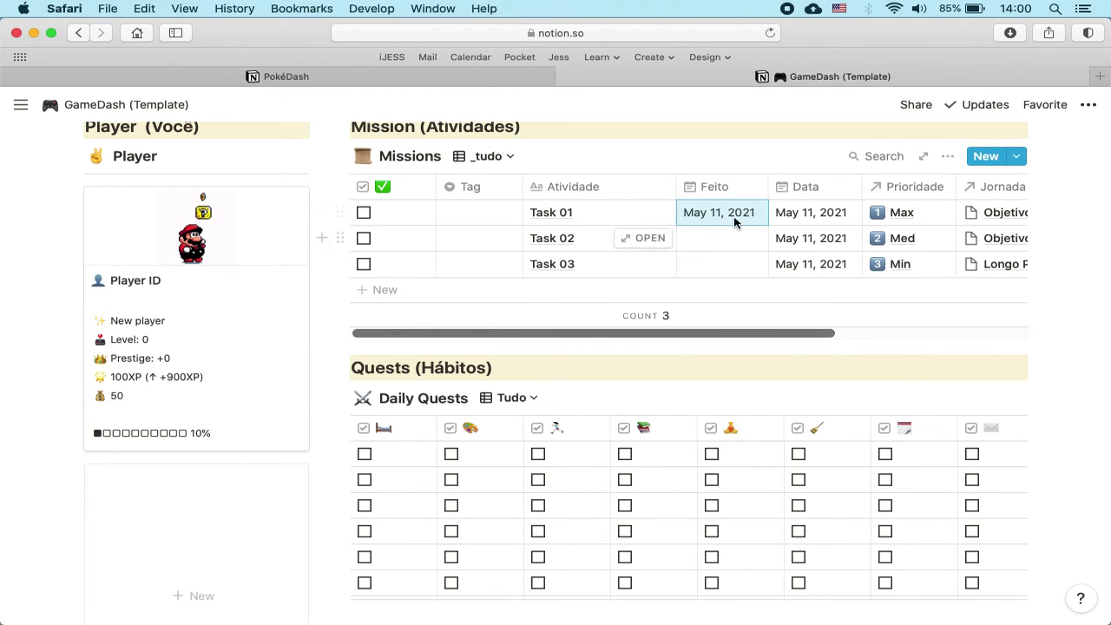
Move the Feito date May 11, 2021 from Task 01 to Task 02
{"action": "key", "text": "super+c"}
{"action": "key", "text": "BackSpace"}
{"action": "key", "text": "Down"}
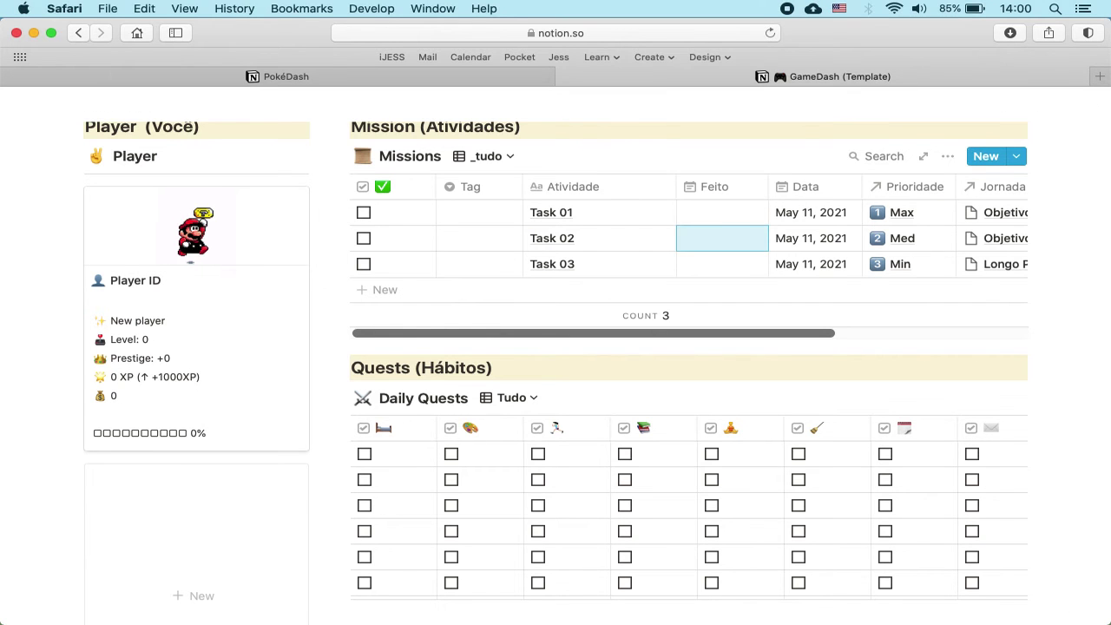
{"action": "key", "text": "super+v"}
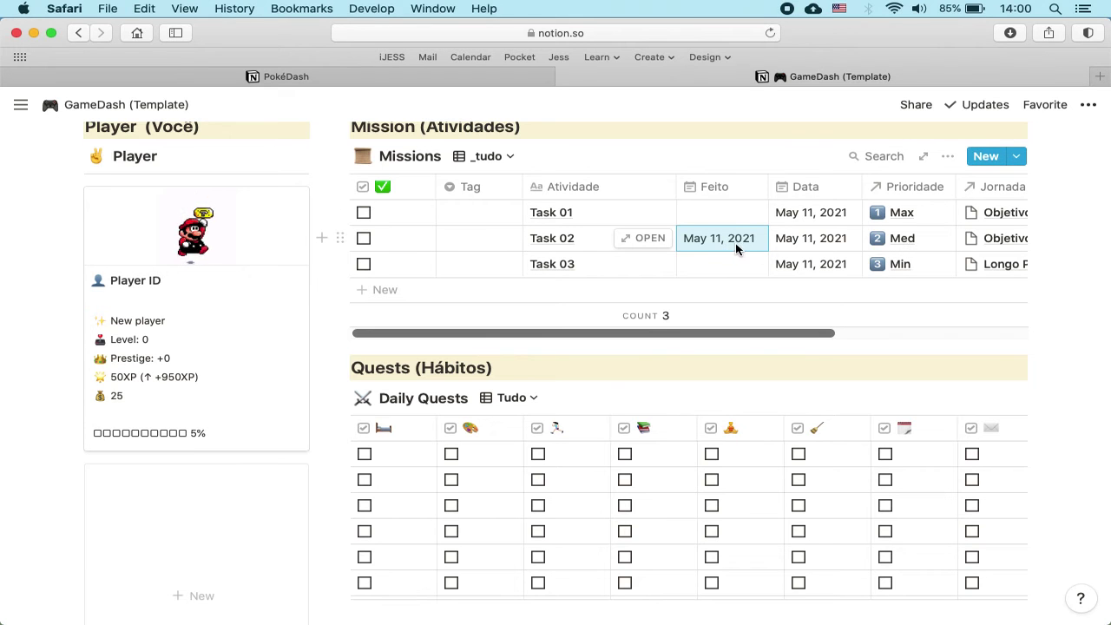
Move the Feito date May 11, 2021 from Task 02 to Task 03 and clear it there
{"action": "key", "text": "super+x"}
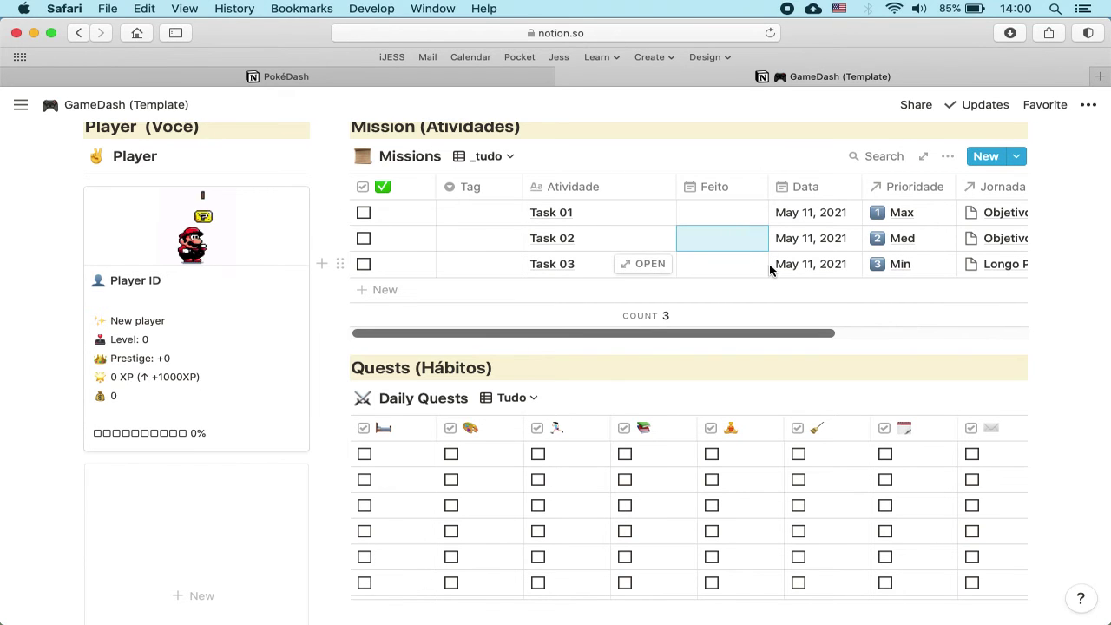
{"action": "key", "text": "Down"}
{"action": "key", "text": "super+v"}
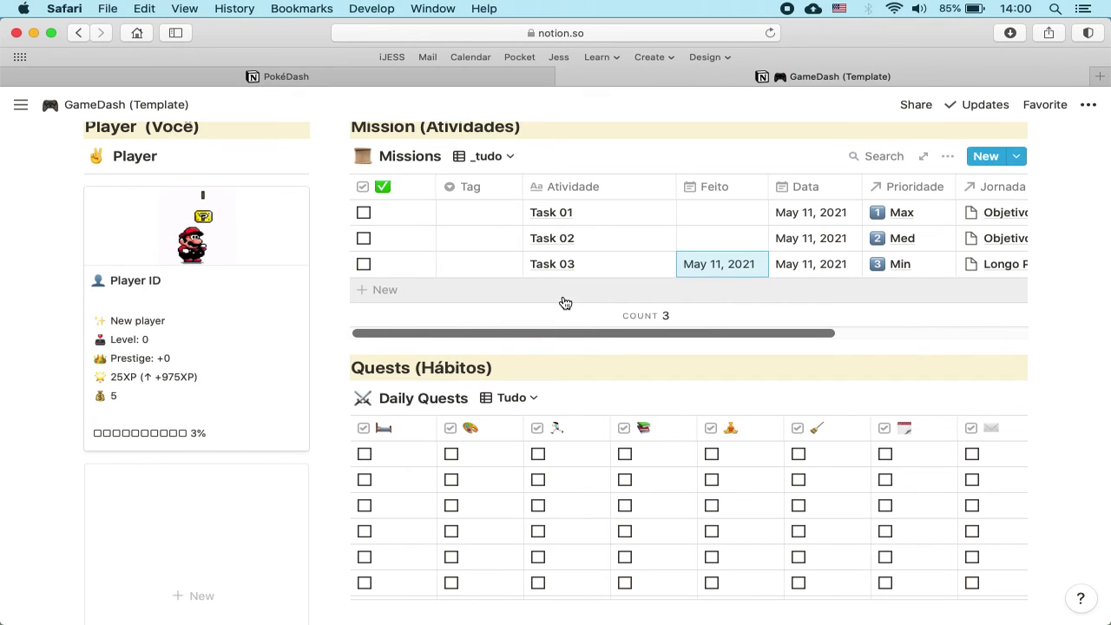
{"action": "key", "text": "BackSpace"}
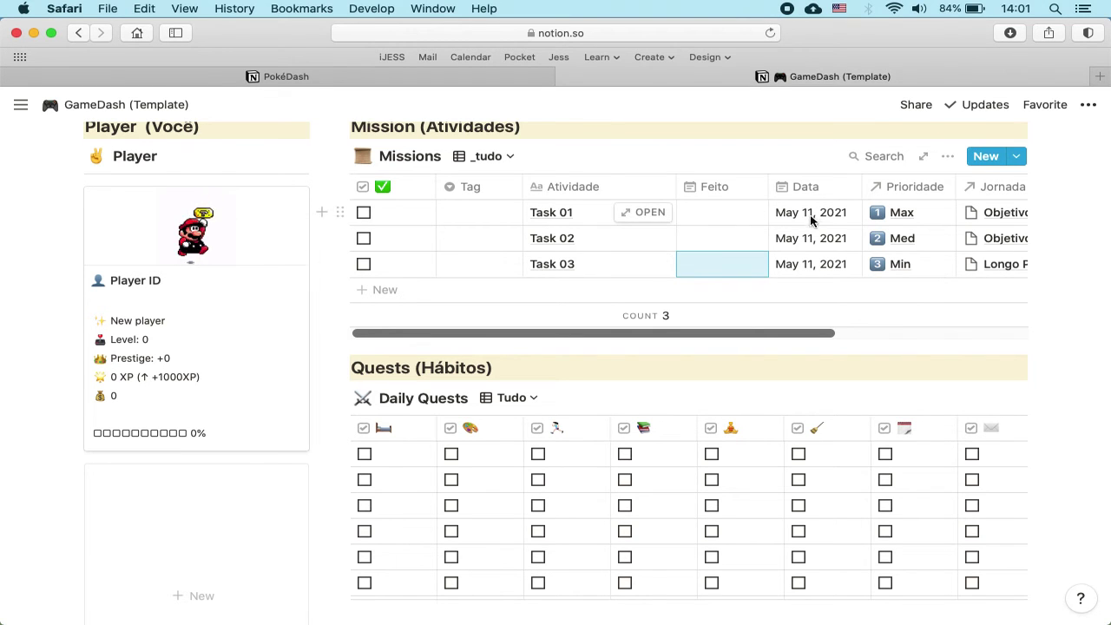
Clear the Data dates of Task 01, Task 02 and Task 03 and restore May 11, 2021 in all three
{"action": "left_click_drag", "start_coordinate": [813, 219], "coordinate": [814, 271]}
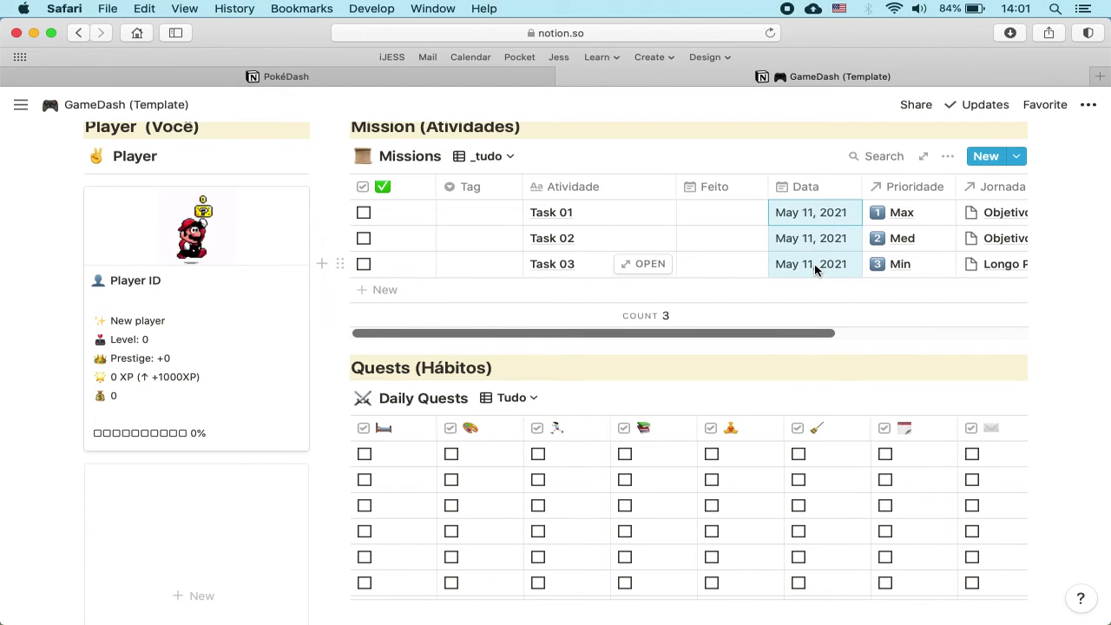
{"action": "key", "text": "BackSpace"}
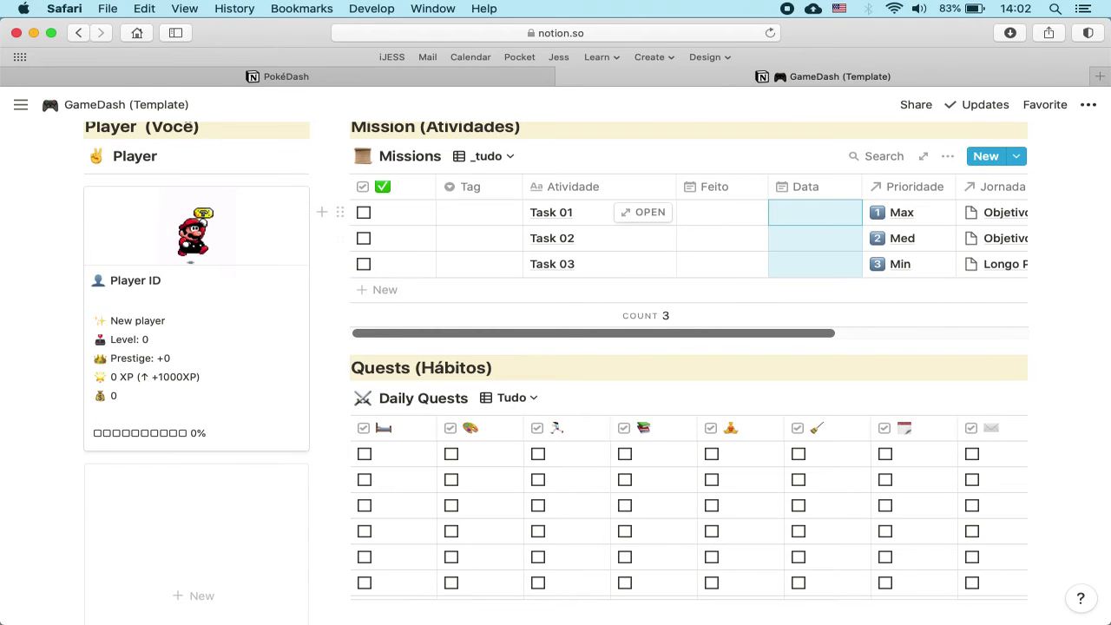
{"action": "key", "text": "super+v"}
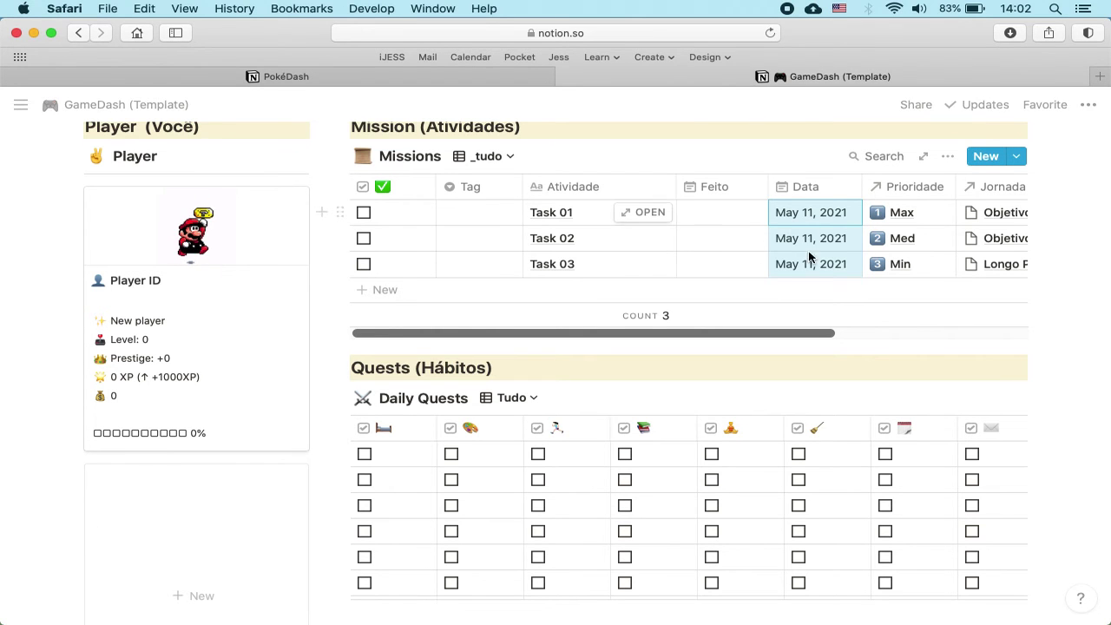
Try early completion dates in Task 01's Feito field: May 10, May 9 and May 8, 2021
{"action": "left_click", "coordinate": [710, 224]}
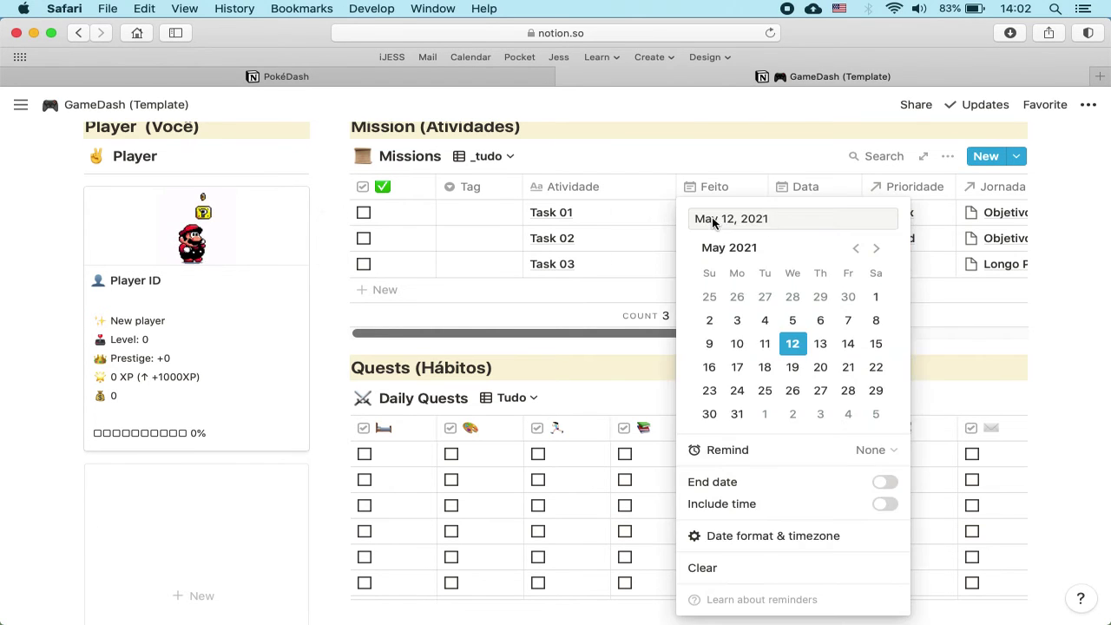
{"action": "left_click", "coordinate": [625, 240]}
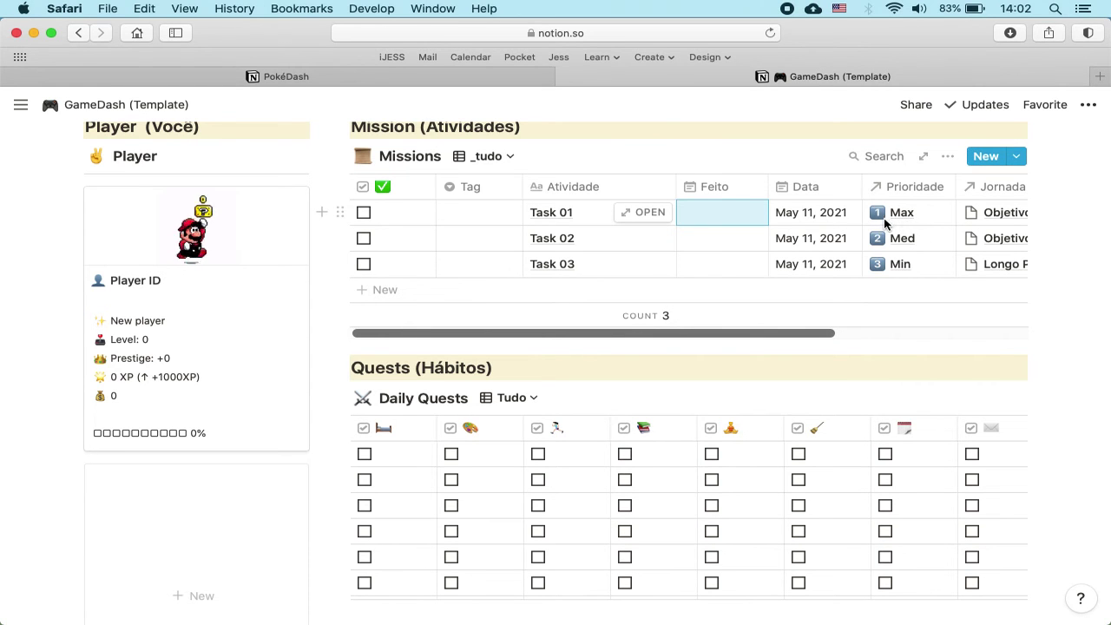
{"action": "left_click", "coordinate": [717, 223]}
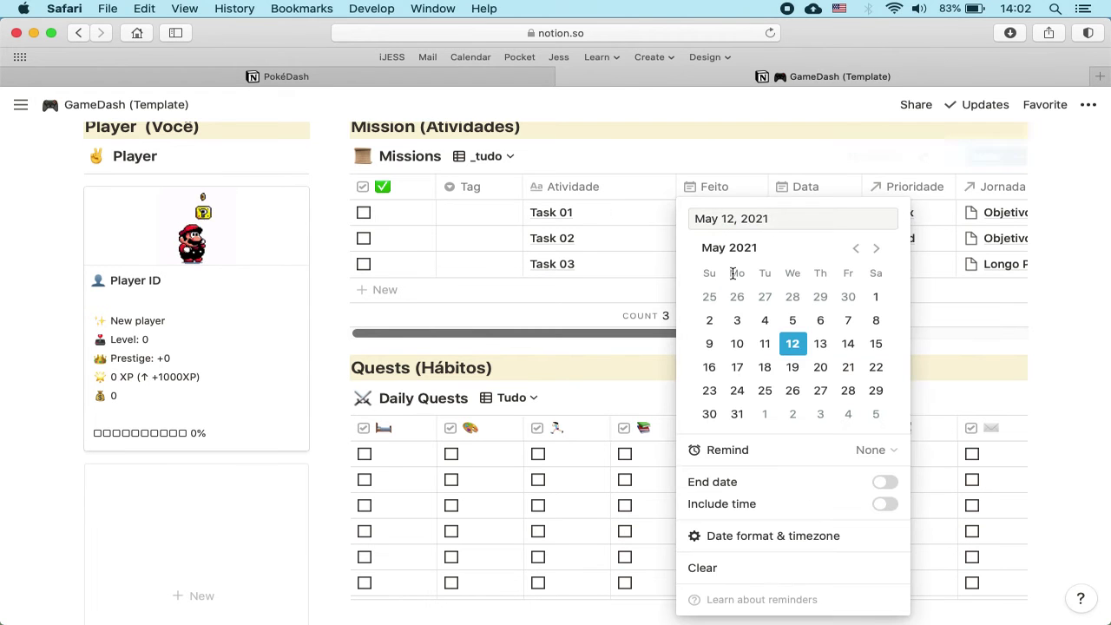
{"action": "left_click", "coordinate": [737, 346]}
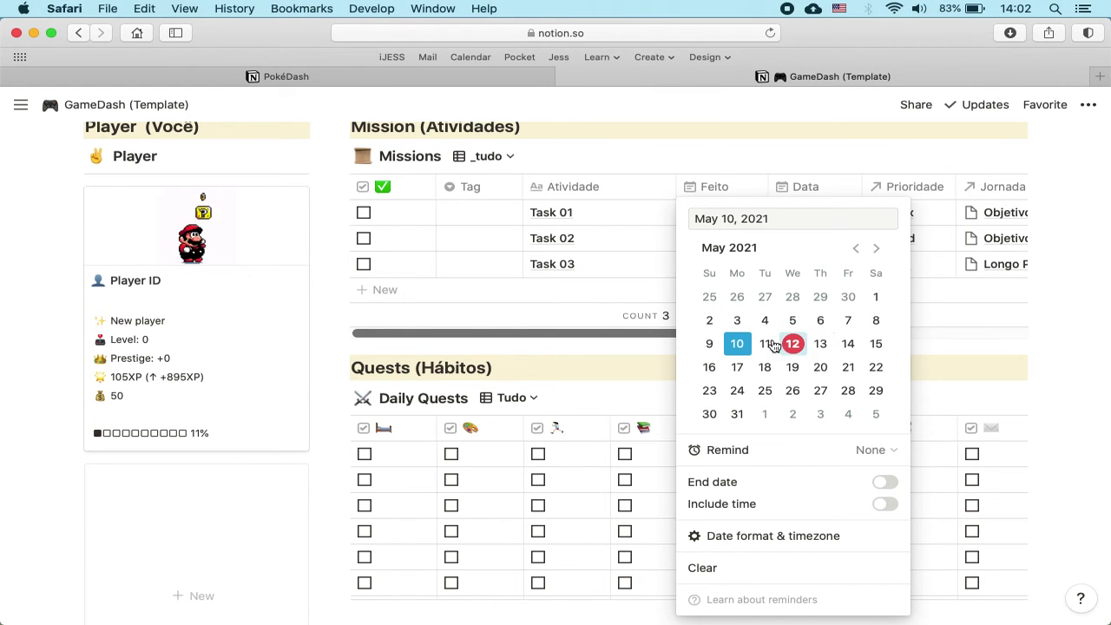
{"action": "left_click", "coordinate": [710, 346]}
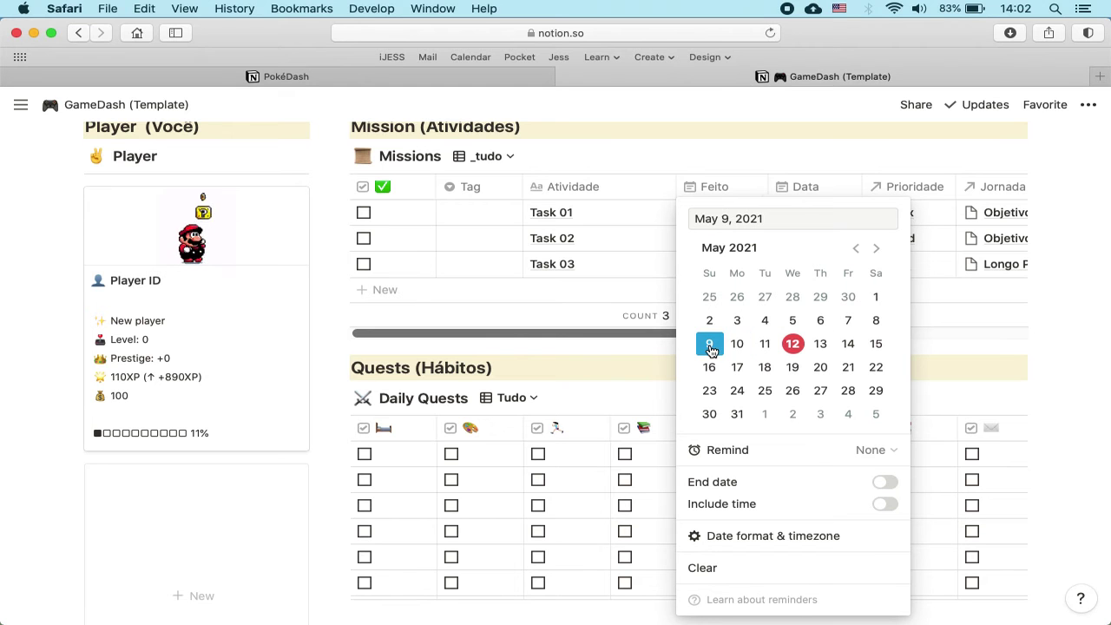
{"action": "left_click", "coordinate": [877, 323]}
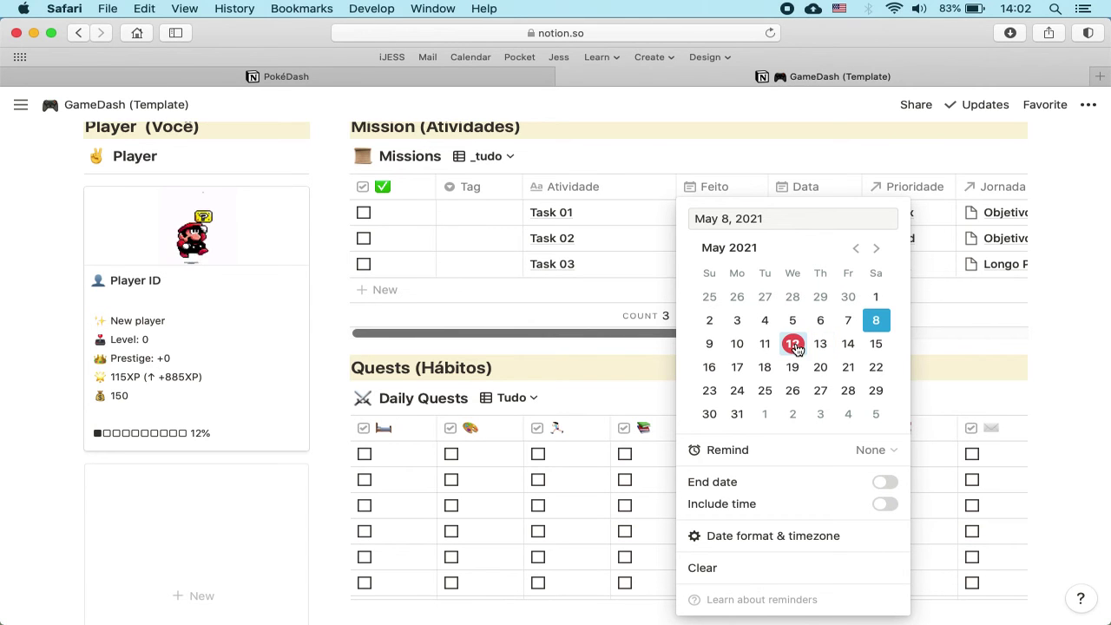
Try late completion dates in Task 01's Feito field, switching between May 12 and May 13, 2021
{"action": "left_click", "coordinate": [793, 345]}
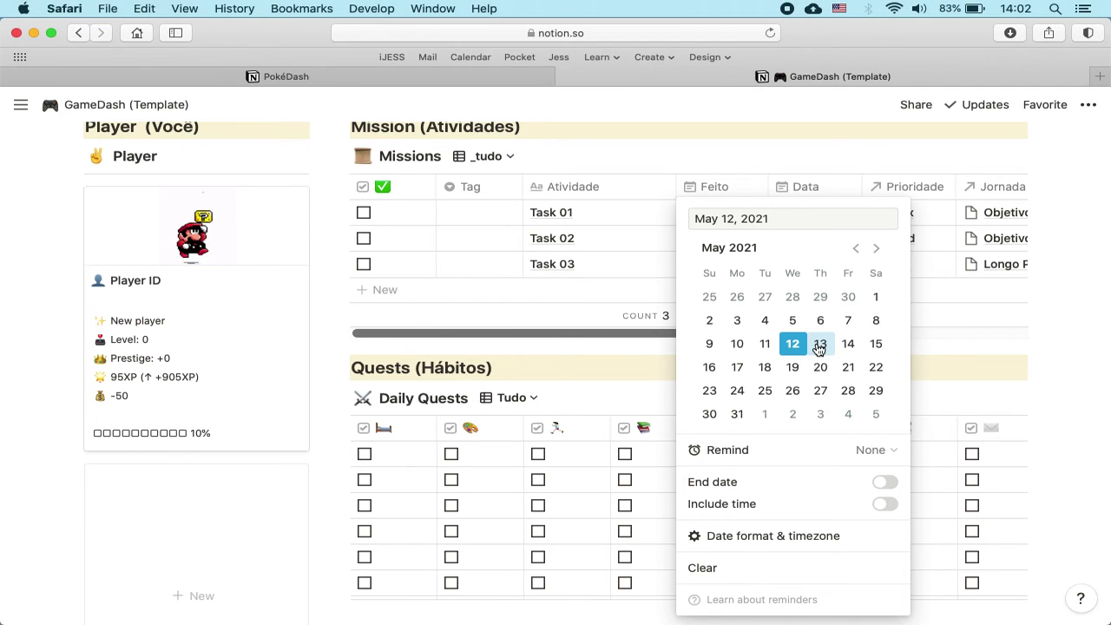
{"action": "left_click", "coordinate": [820, 345]}
{"action": "left_click", "coordinate": [790, 346]}
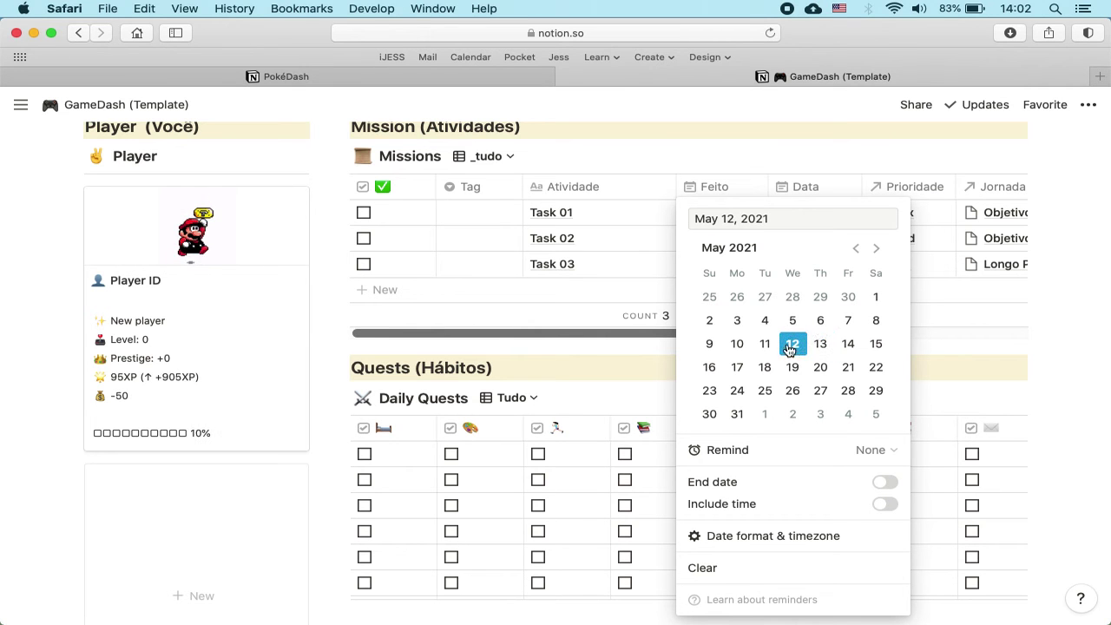
Set Task 01's Feito date back to May 11, 2021 and clear the field
{"action": "left_click", "coordinate": [762, 351]}
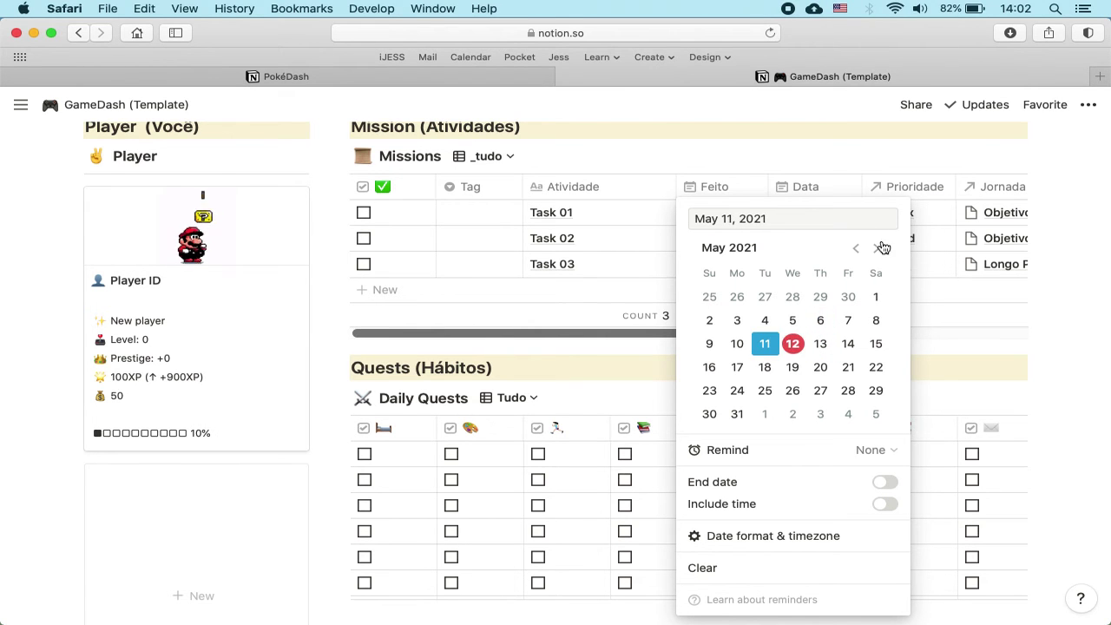
{"action": "left_click", "coordinate": [807, 150]}
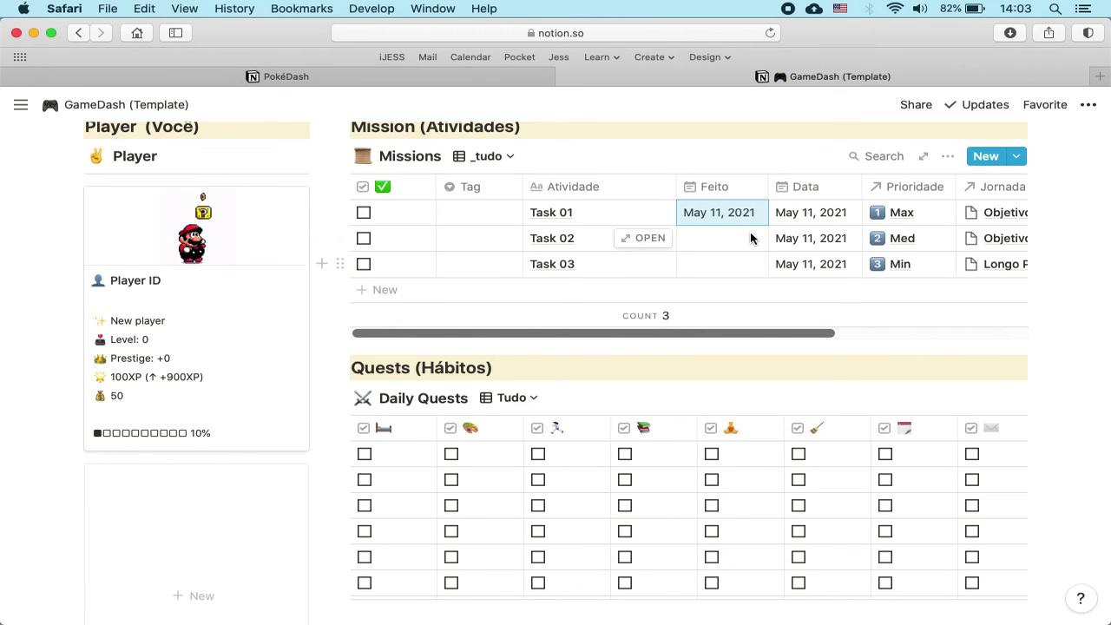
{"action": "key", "text": "BackSpace"}
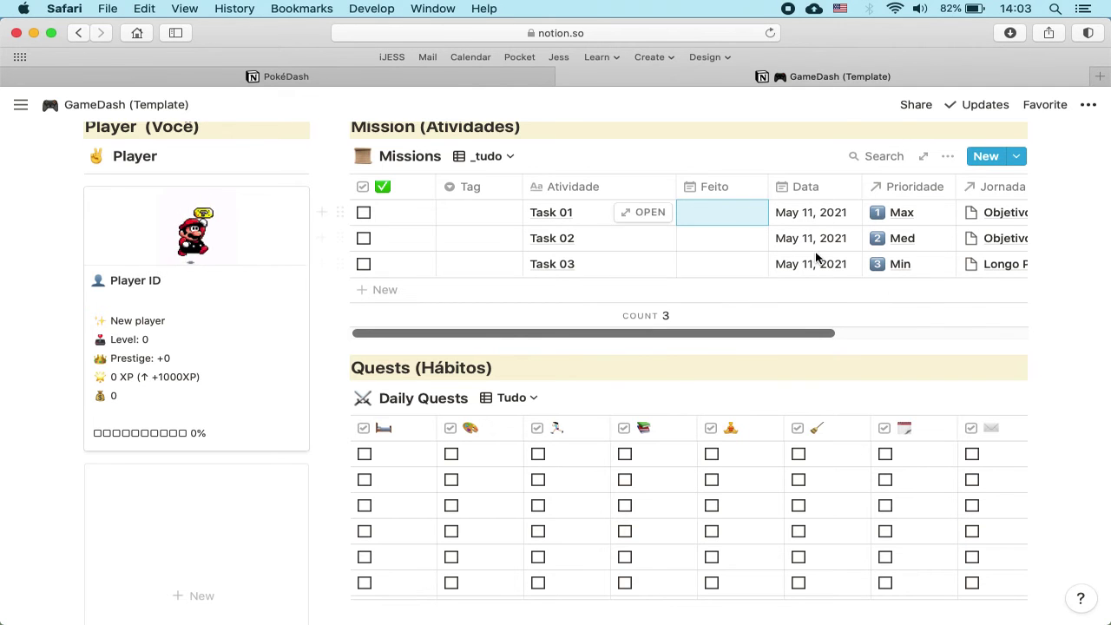
Rename the Canceled option of the Missions Tag property to Cancelado
{"action": "left_click", "coordinate": [476, 213]}
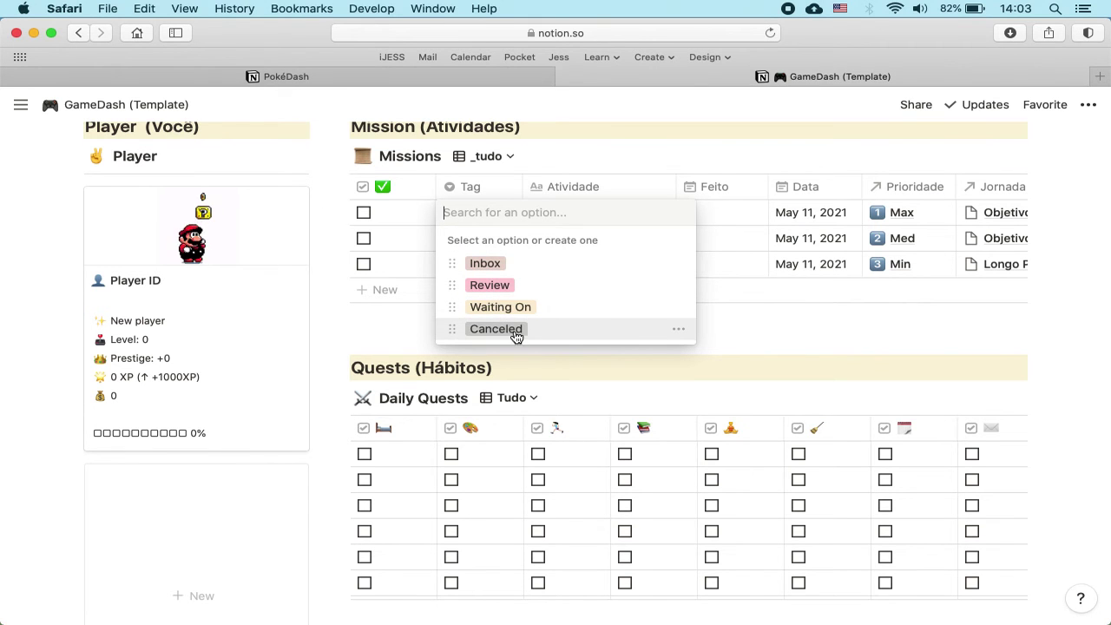
{"action": "left_click", "coordinate": [682, 331]}
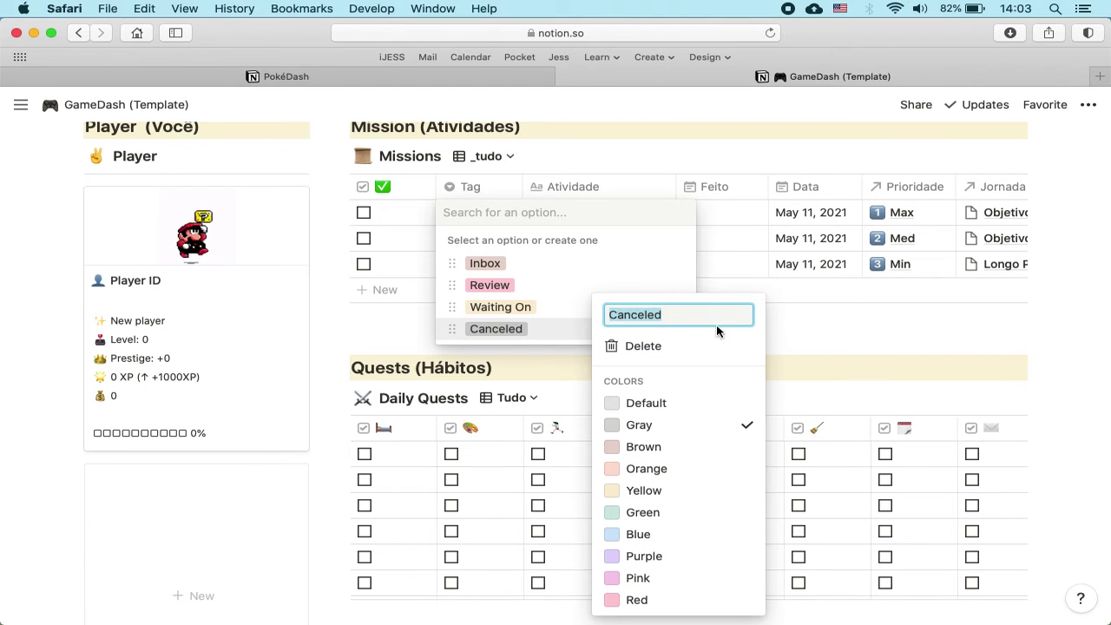
{"action": "type", "text": "Can"}
{"action": "type", "text": "cele"}
{"action": "key", "text": "BackSpace"}
{"action": "type", "text": "ado"}
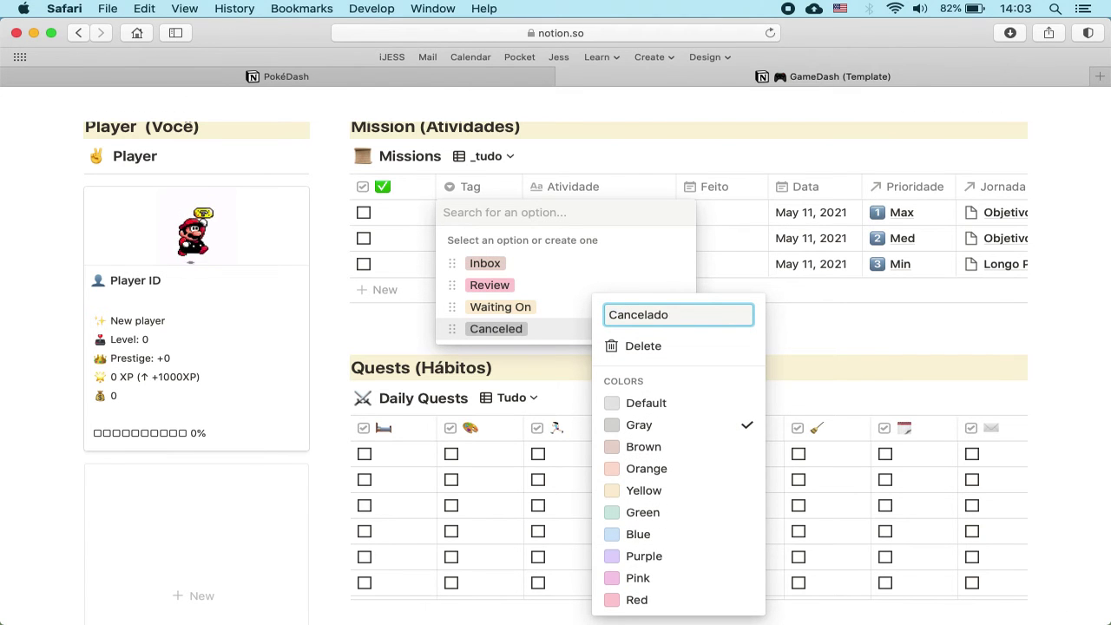
{"action": "key", "text": "Return"}
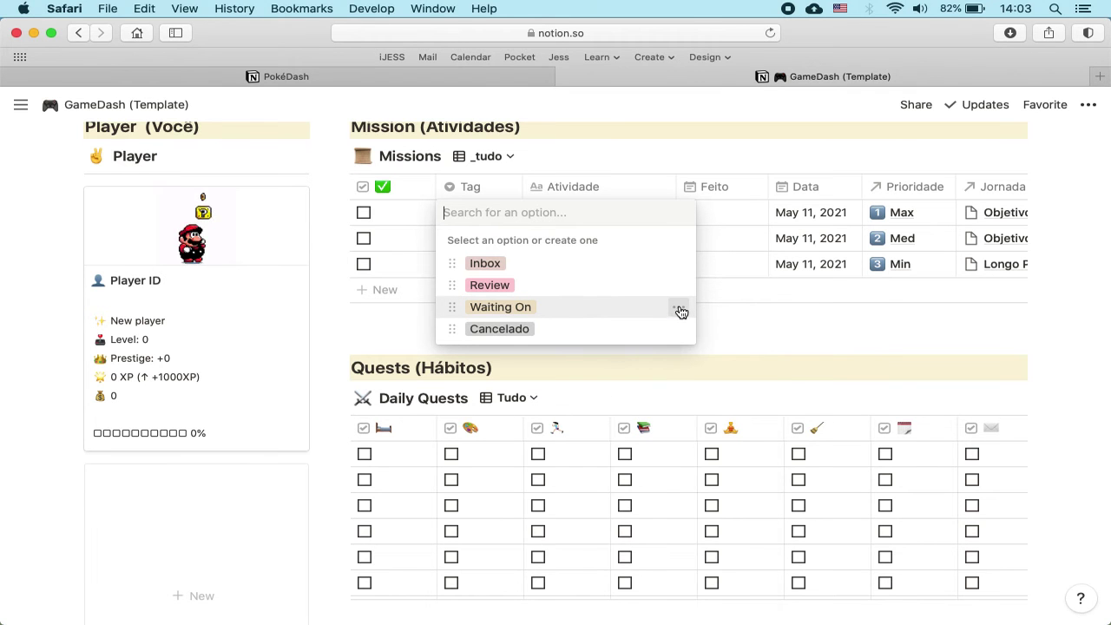
Rename the Waiting On tag option to Em espera
{"action": "left_click", "coordinate": [682, 310]}
{"action": "type", "text": "Em espera"}
{"action": "key", "text": "Return"}
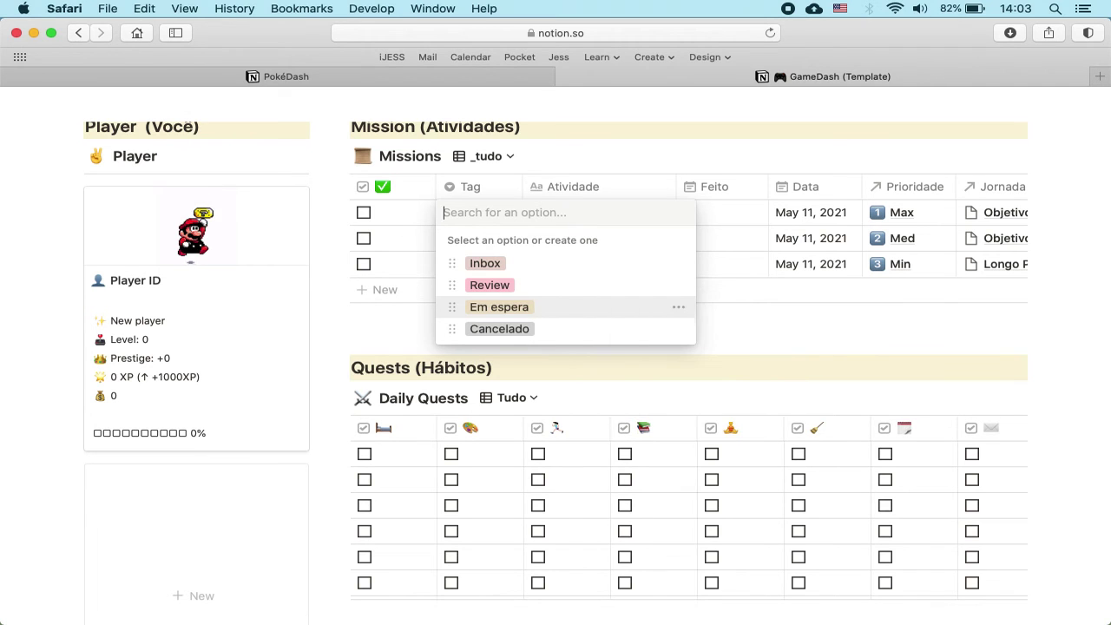
Rename the Review tag option to Revisar
{"action": "left_click", "coordinate": [684, 286]}
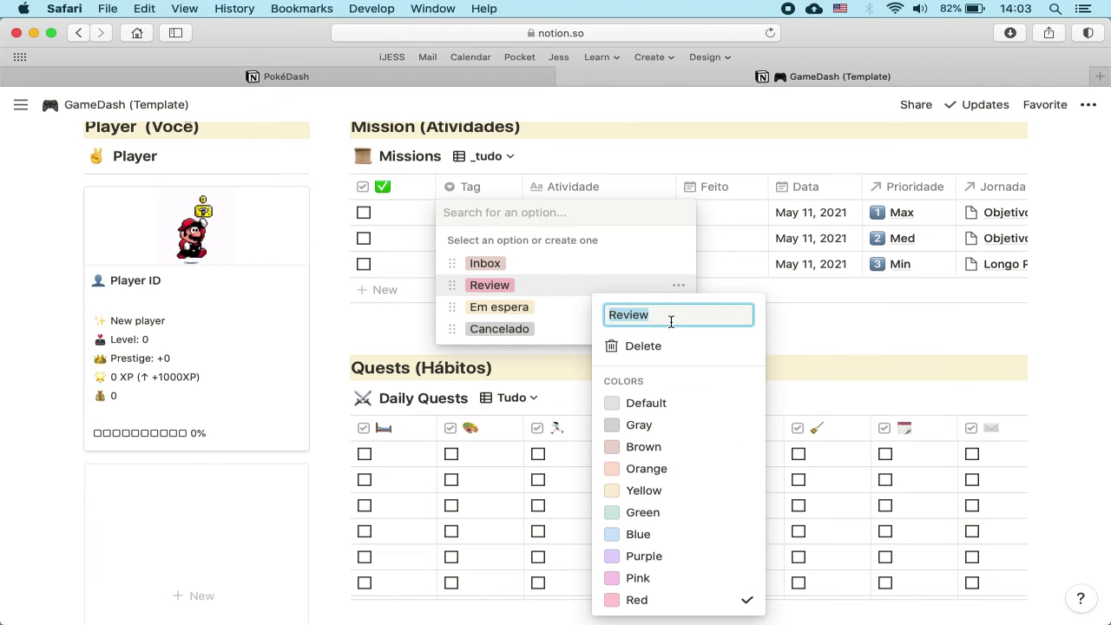
{"action": "type", "text": "Revisar"}
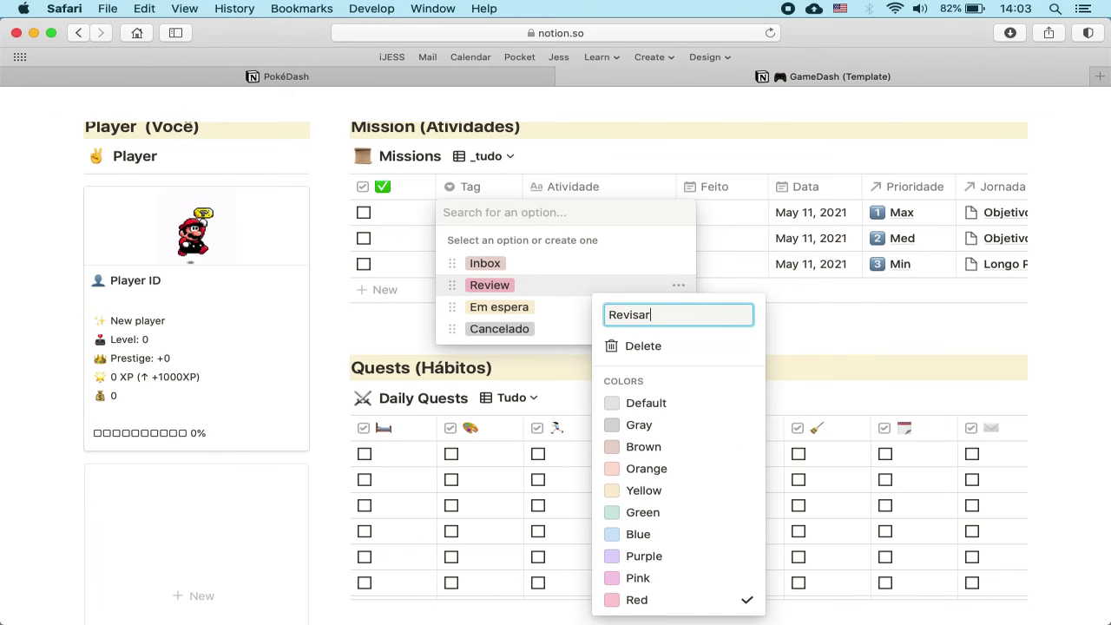
{"action": "key", "text": "Return"}
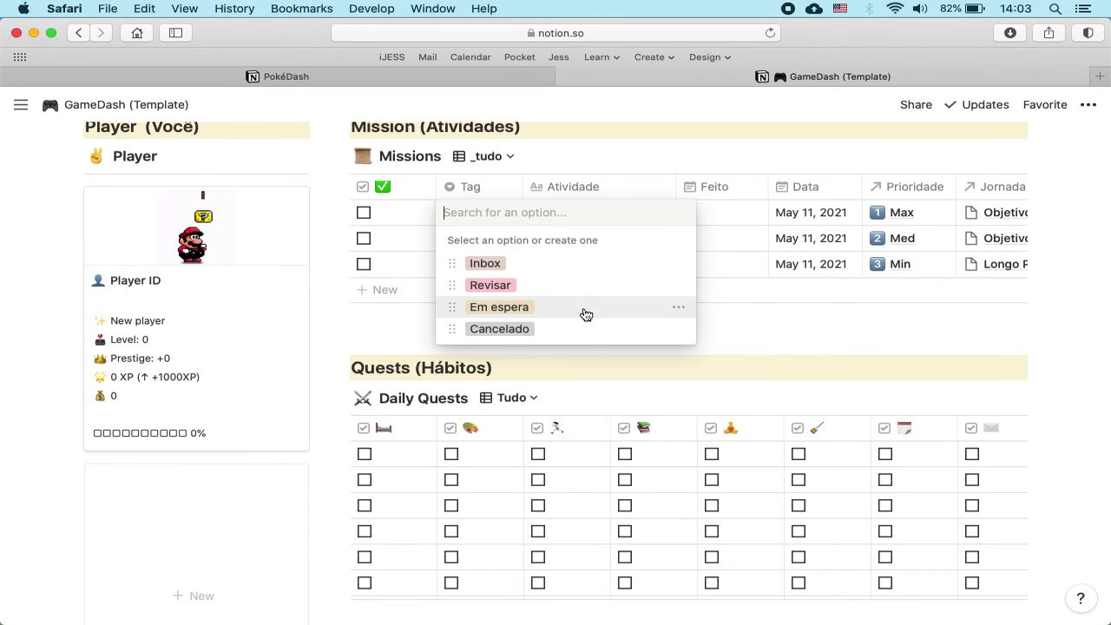
Examine the Inbox option's settings and Task 01's list of Tag options without changing or assigning any
{"action": "left_click", "coordinate": [675, 264]}
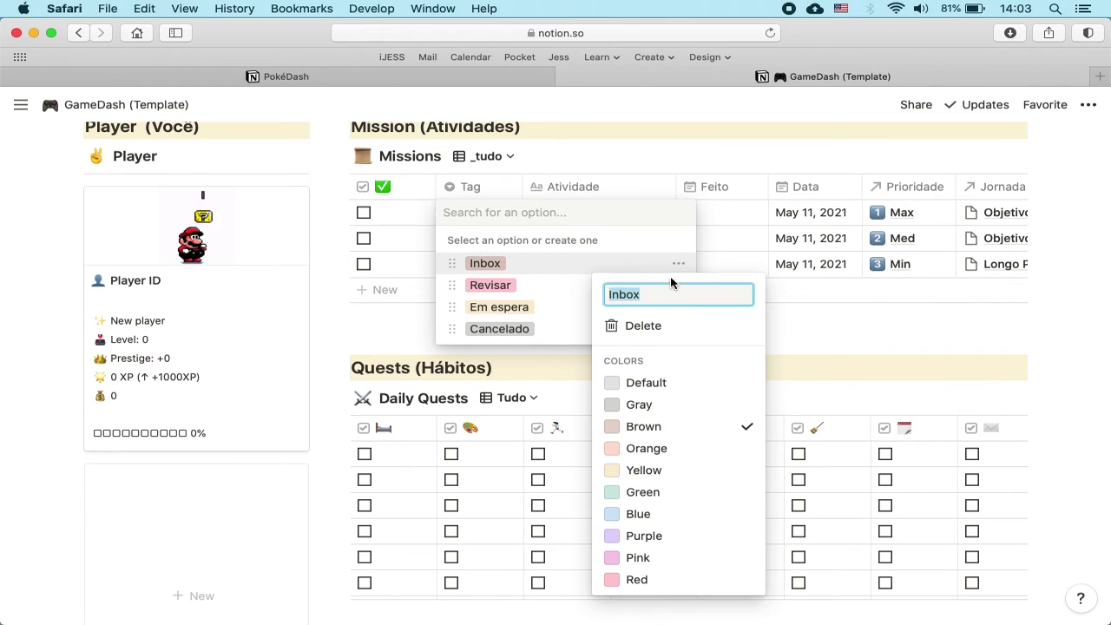
{"action": "left_click", "coordinate": [677, 265]}
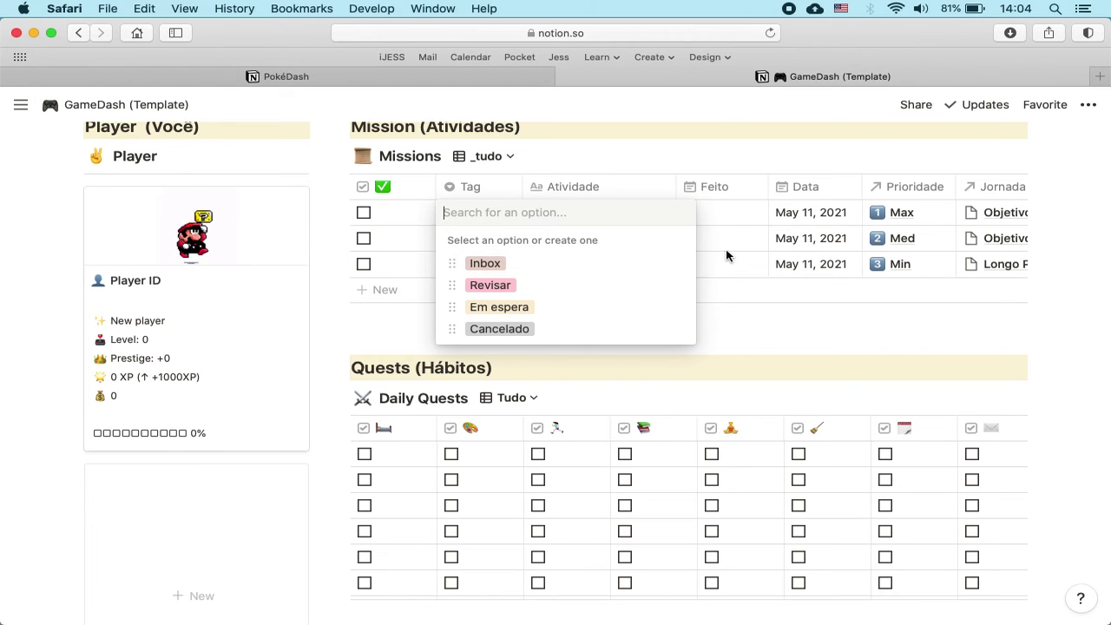
{"action": "key", "text": "Escape"}
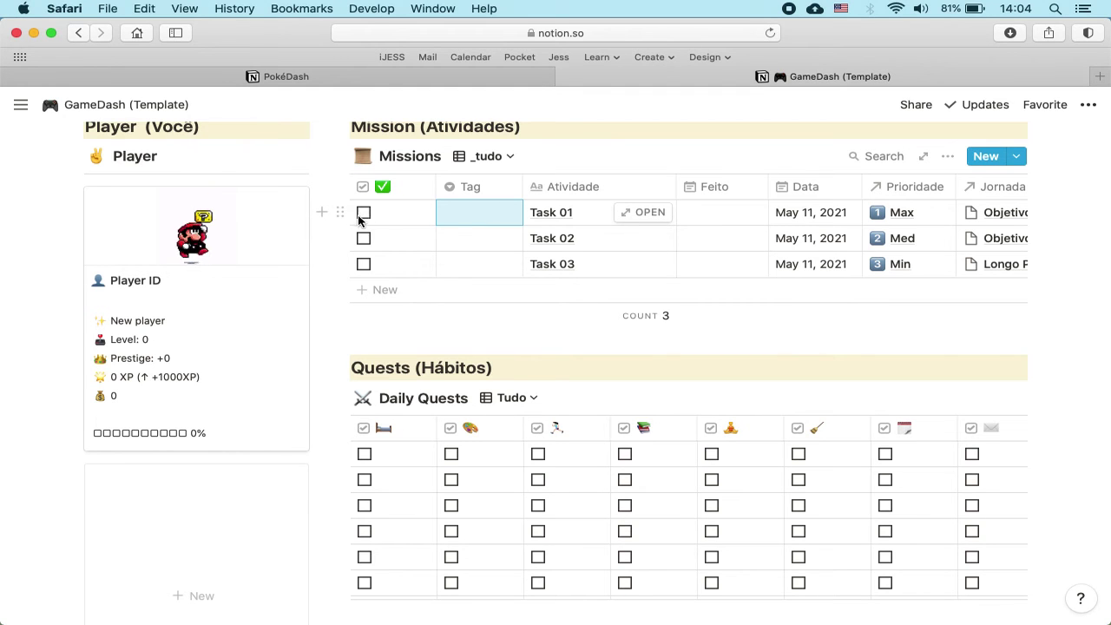
{"action": "left_click", "coordinate": [472, 216]}
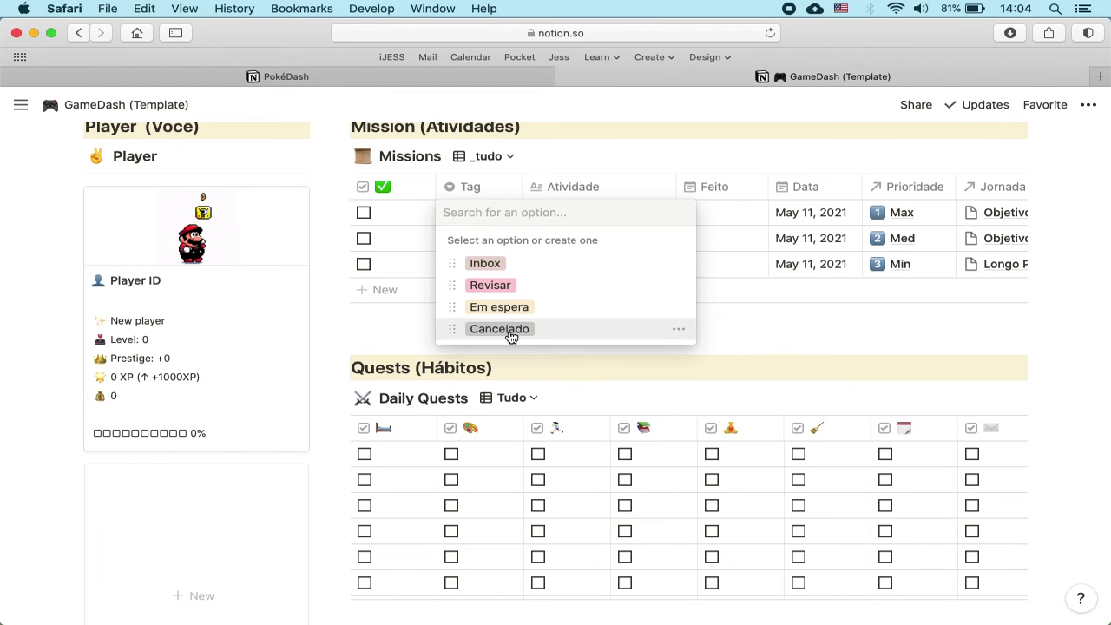
{"action": "left_click", "coordinate": [490, 175]}
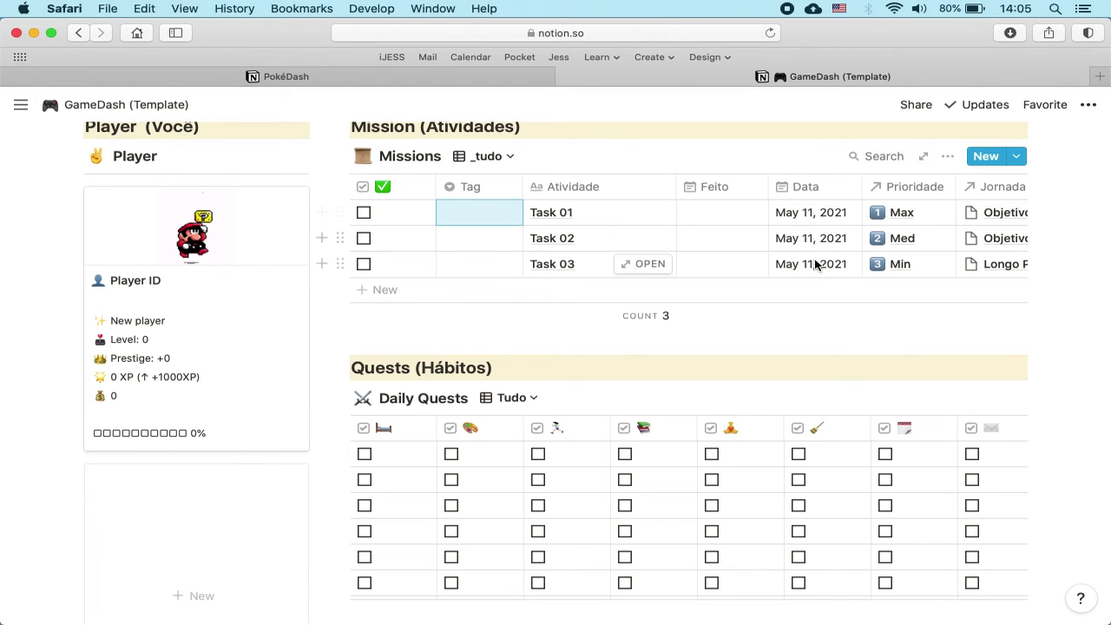
Set the Data of Task 01 to May 12, 2021 and copy that date to Task 02 and Task 03
{"action": "left_click", "coordinate": [488, 158]}
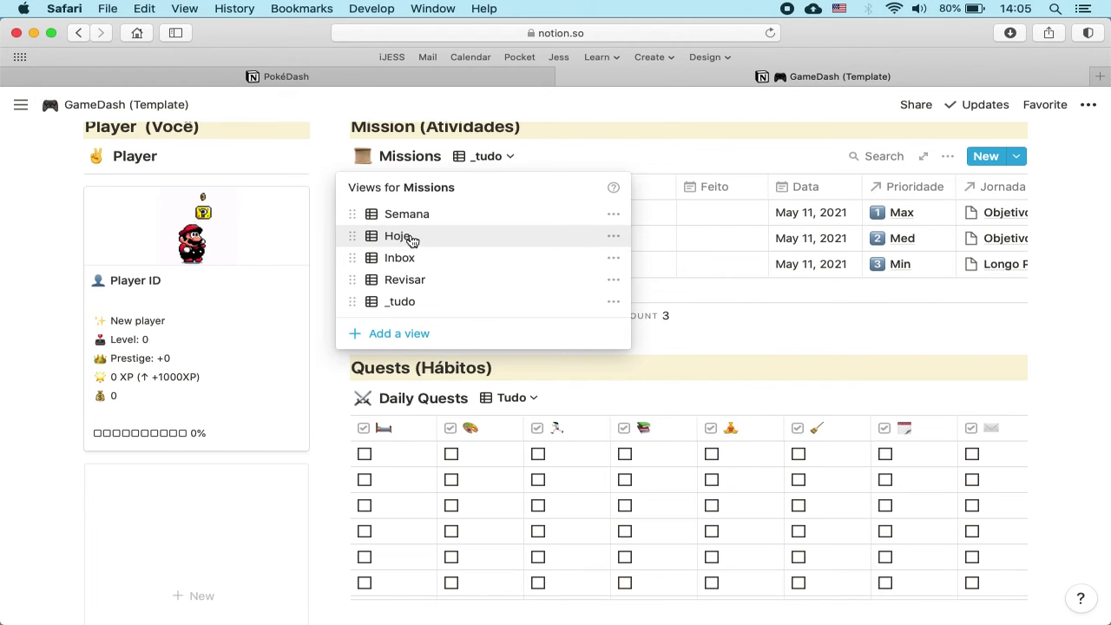
{"action": "left_click", "coordinate": [838, 233]}
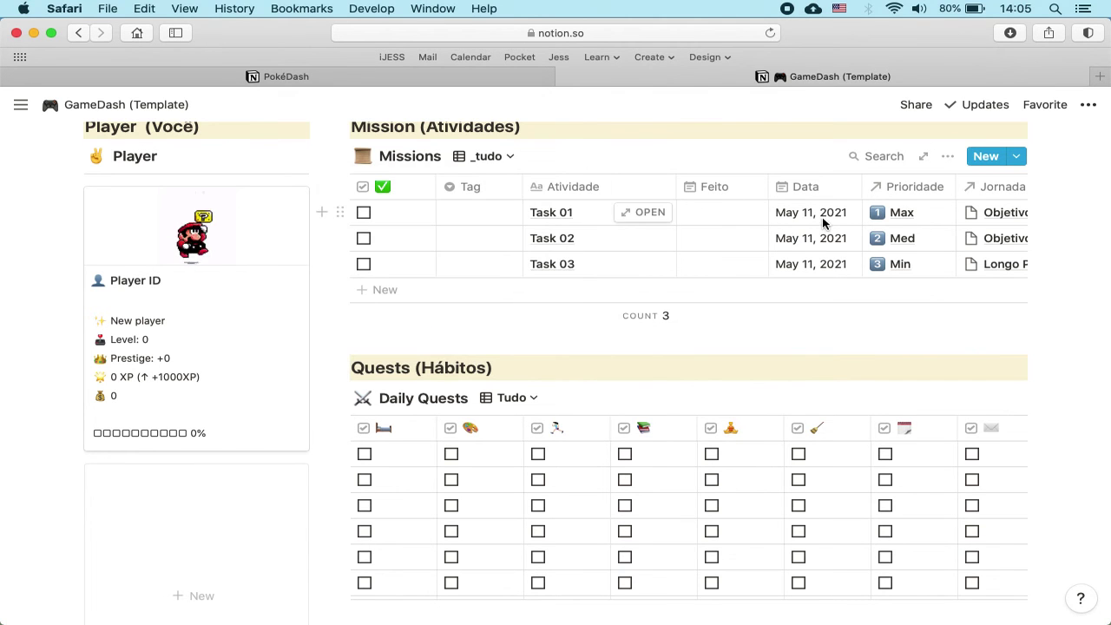
{"action": "left_click", "coordinate": [822, 217]}
{"action": "left_click", "coordinate": [884, 344]}
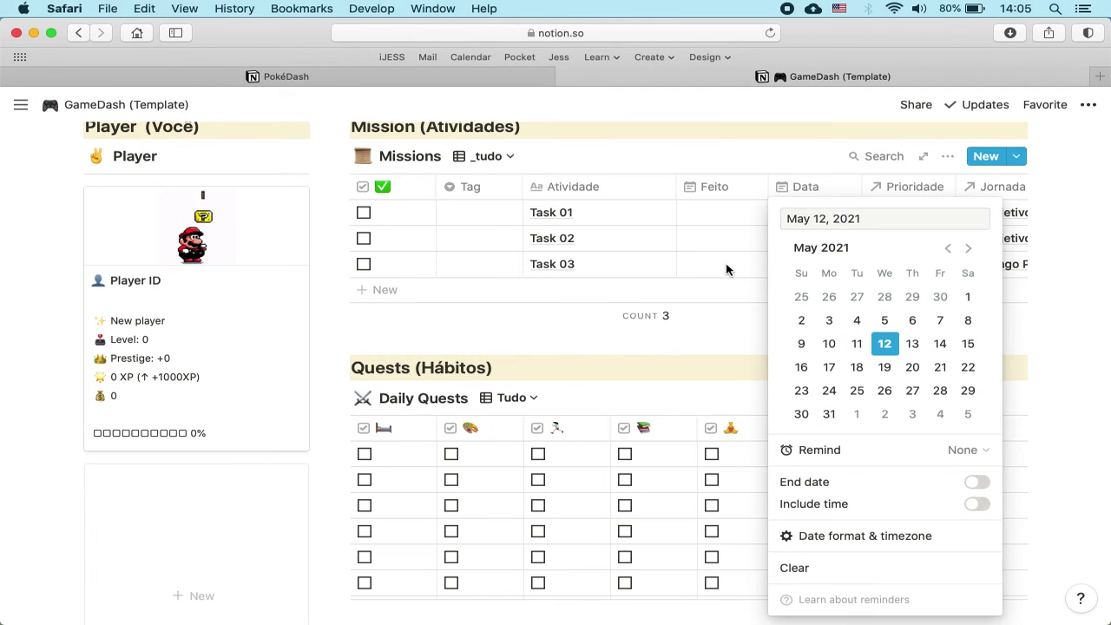
{"action": "key", "text": "Escape"}
{"action": "key", "text": "cmd+c"}
{"action": "key", "text": "Down"}
{"action": "key", "text": "cmd+v"}
{"action": "key", "text": "Down"}
{"action": "key", "text": "cmd+v"}
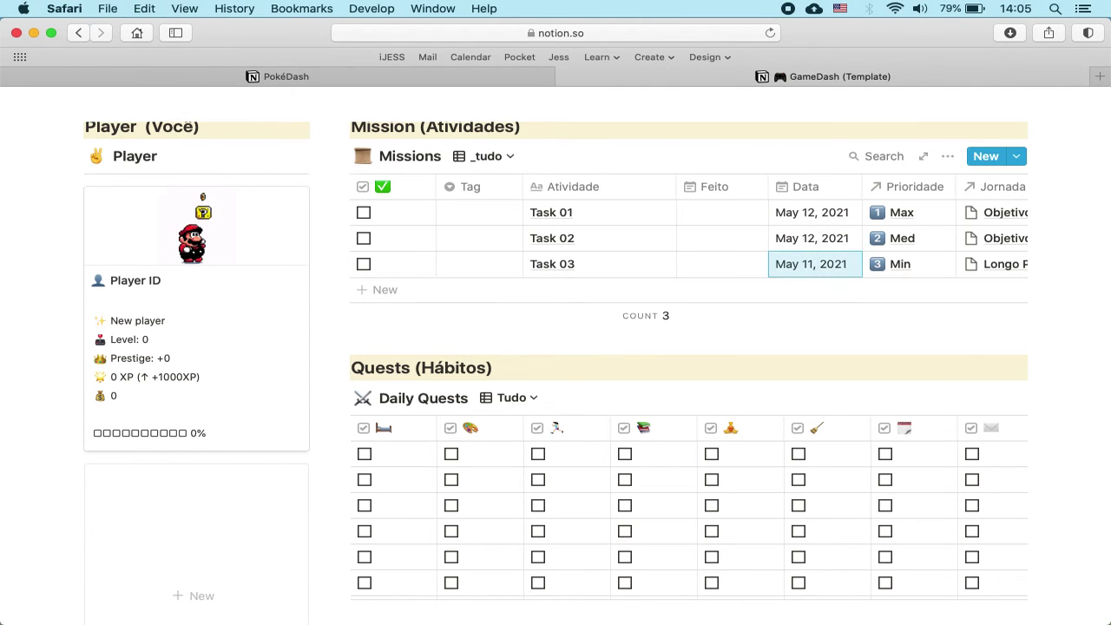
Display the Missions table in the Semana view, followed by the Hoje view
{"action": "left_click", "coordinate": [501, 157]}
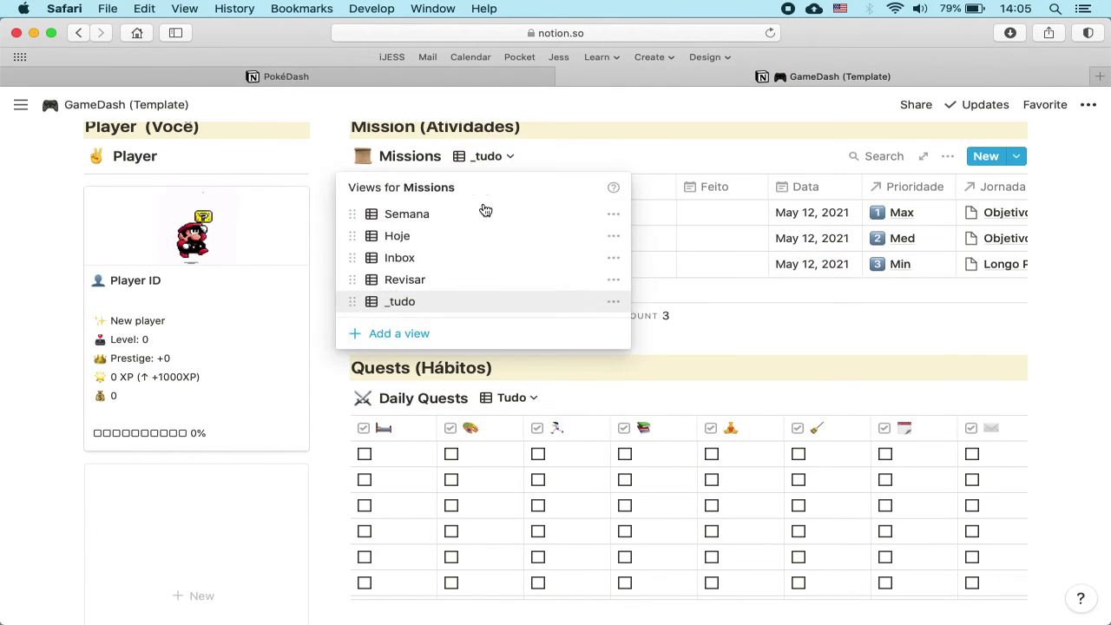
{"action": "left_click", "coordinate": [406, 214]}
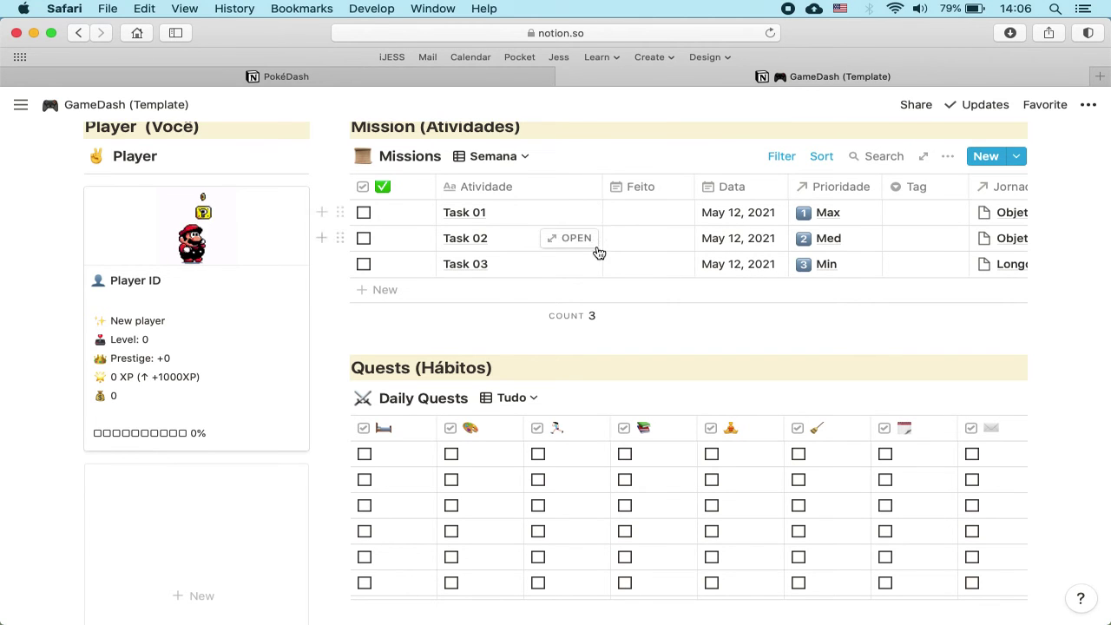
{"action": "left_click", "coordinate": [525, 158]}
{"action": "left_click", "coordinate": [437, 240]}
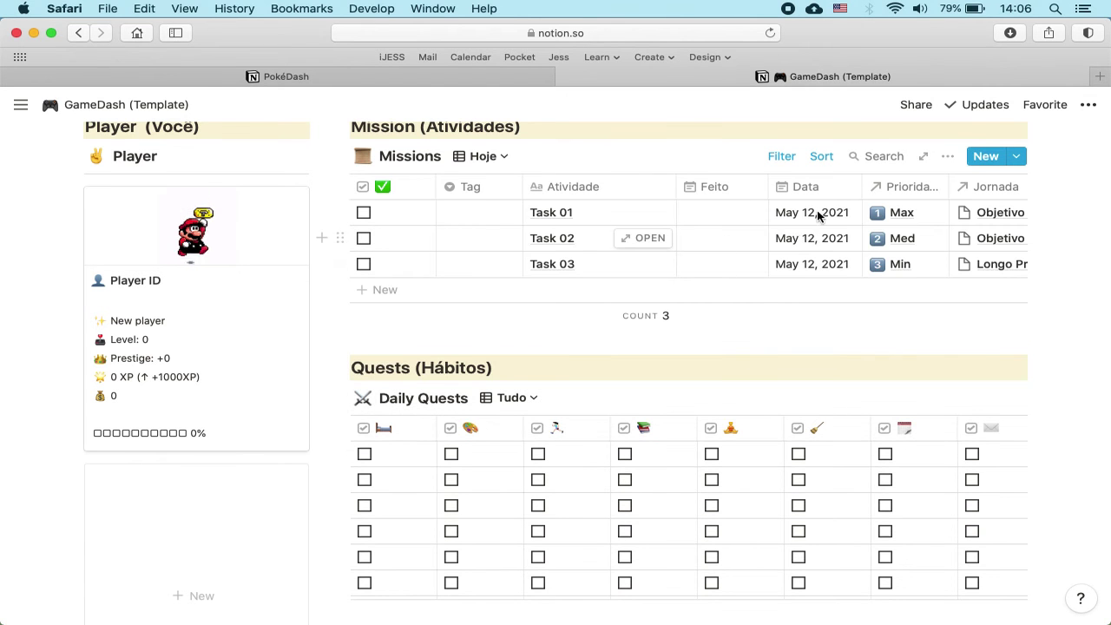
Set Task 01's Data to May 13, 2021 in the Hoje view, and undo the change
{"action": "left_click", "coordinate": [816, 212]}
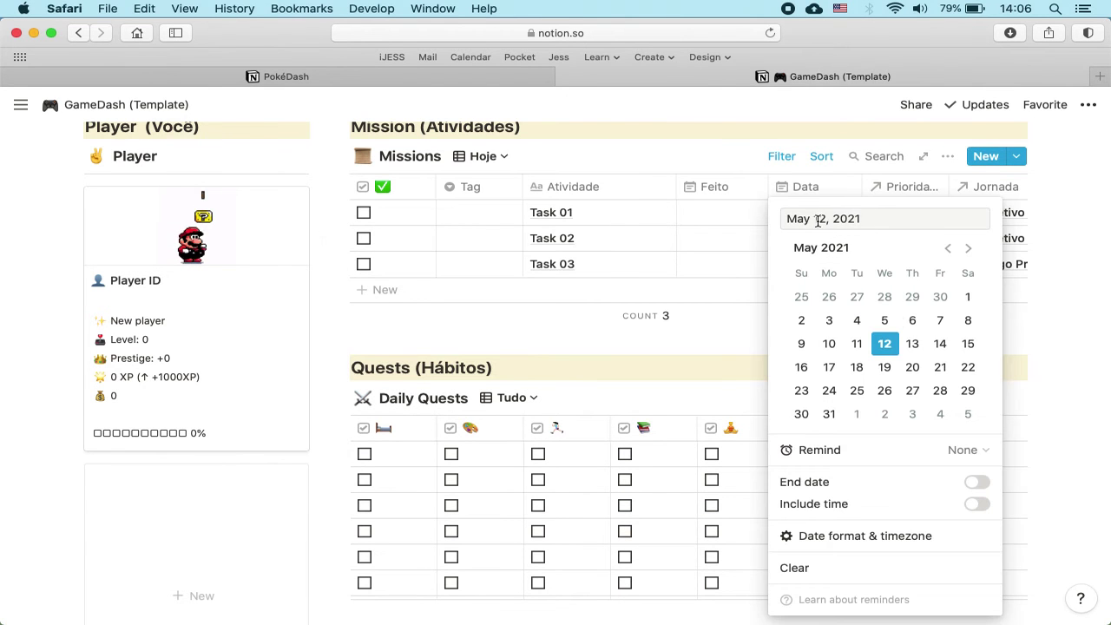
{"action": "left_click", "coordinate": [912, 344]}
{"action": "left_click", "coordinate": [699, 233]}
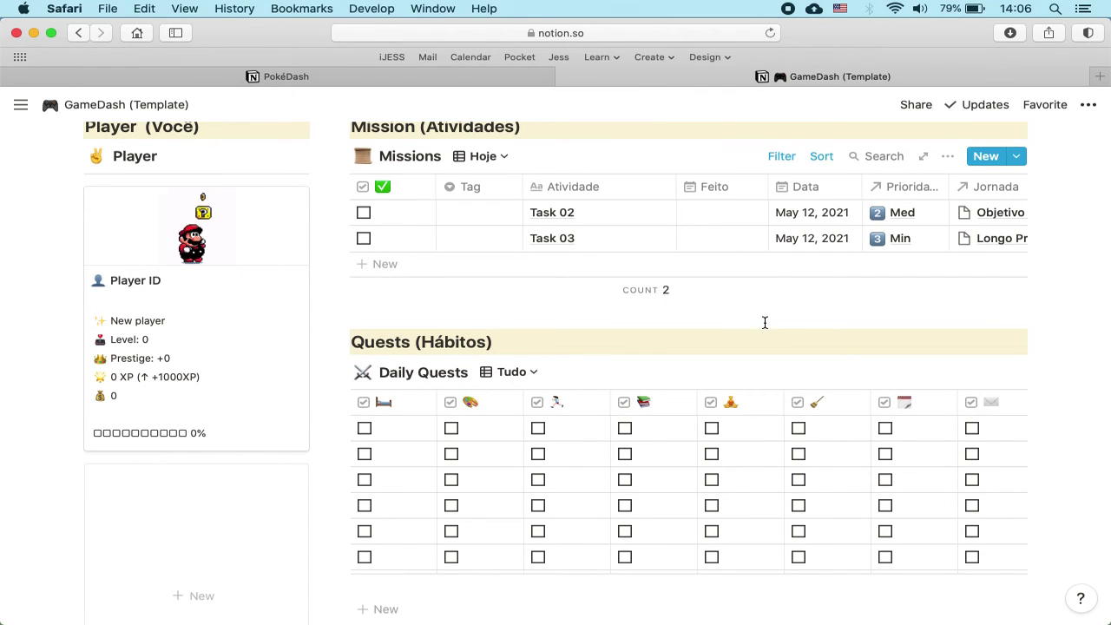
{"action": "key", "text": "super+z"}
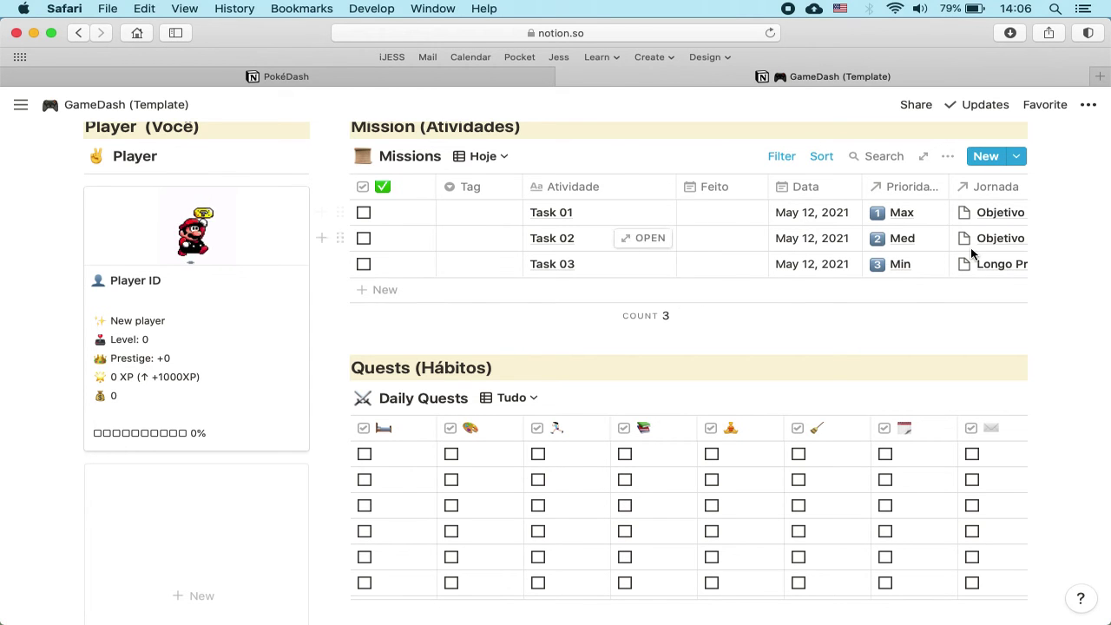
Remove the Objetivo ≤6meses relation from the Jornada property of Task 01
{"action": "scroll", "coordinate": [972, 252], "scroll_direction": "right", "scroll_amount": 3}
{"action": "scroll", "coordinate": [932, 228], "scroll_direction": "right", "scroll_amount": 3}
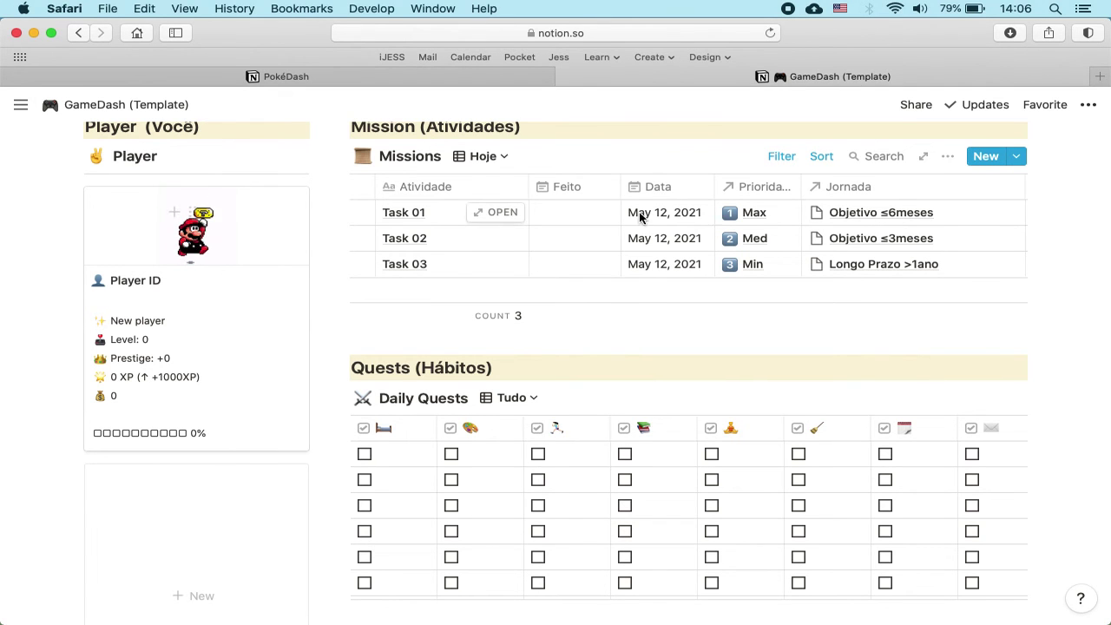
{"action": "left_click", "coordinate": [959, 215]}
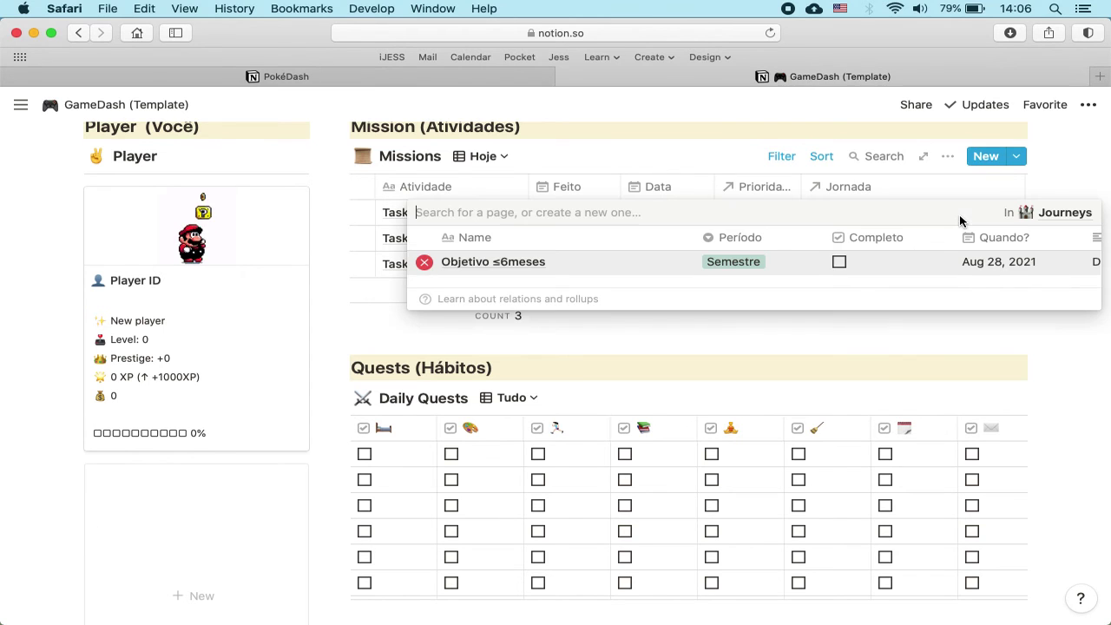
{"action": "left_click", "coordinate": [424, 262]}
{"action": "key", "text": "Escape"}
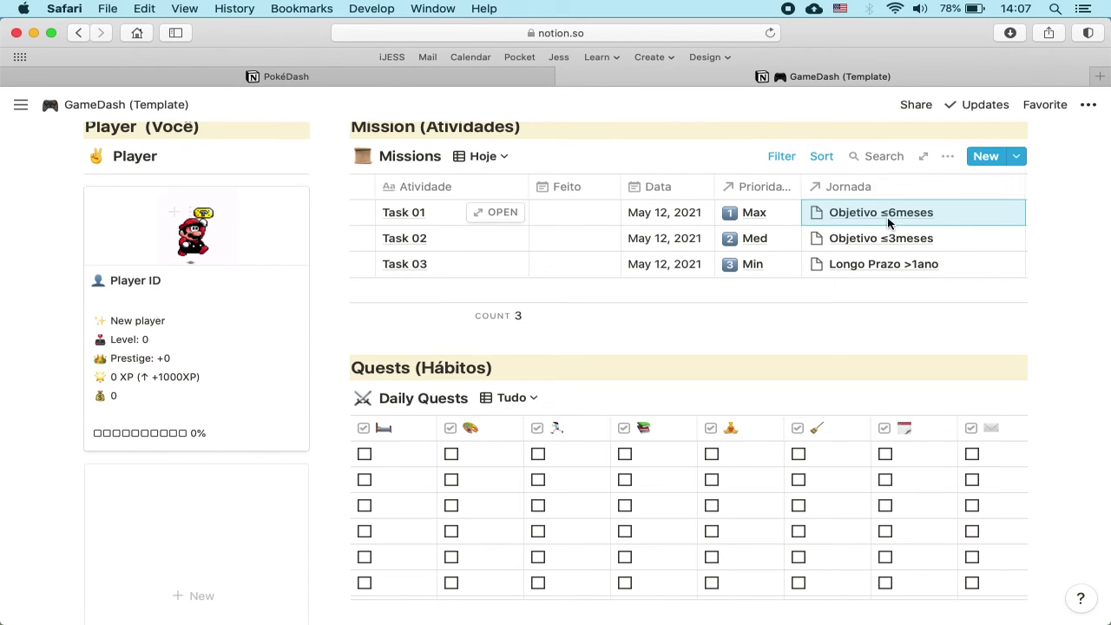
{"action": "key", "text": "BackSpace"}
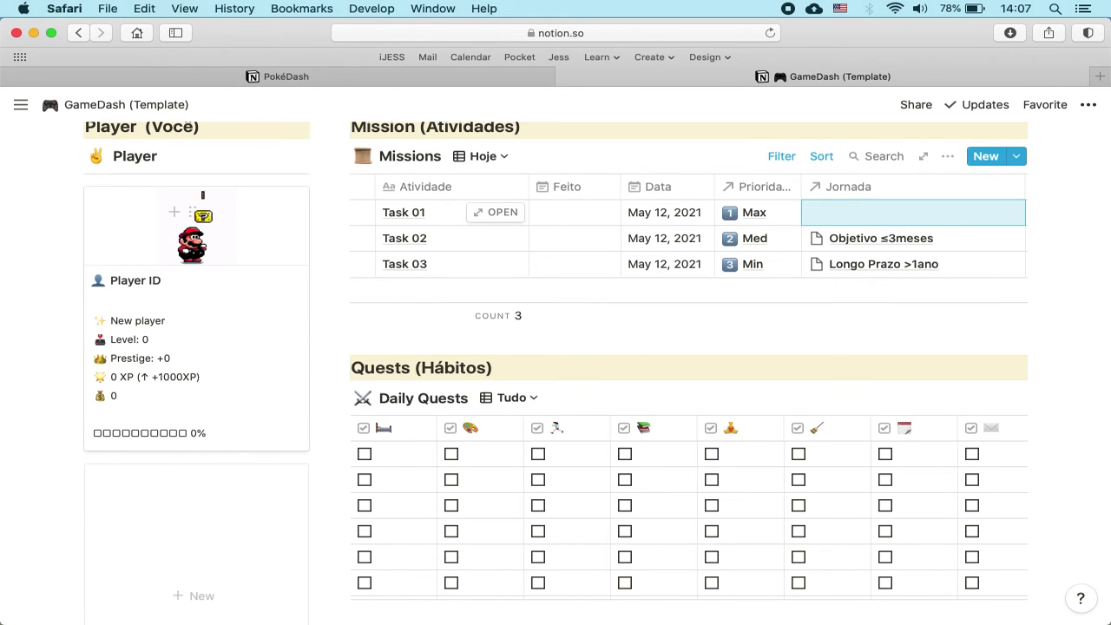
Review the Journeys pages available for Task 01's Jornada, and restore its removed relation
{"action": "left_click", "coordinate": [885, 218]}
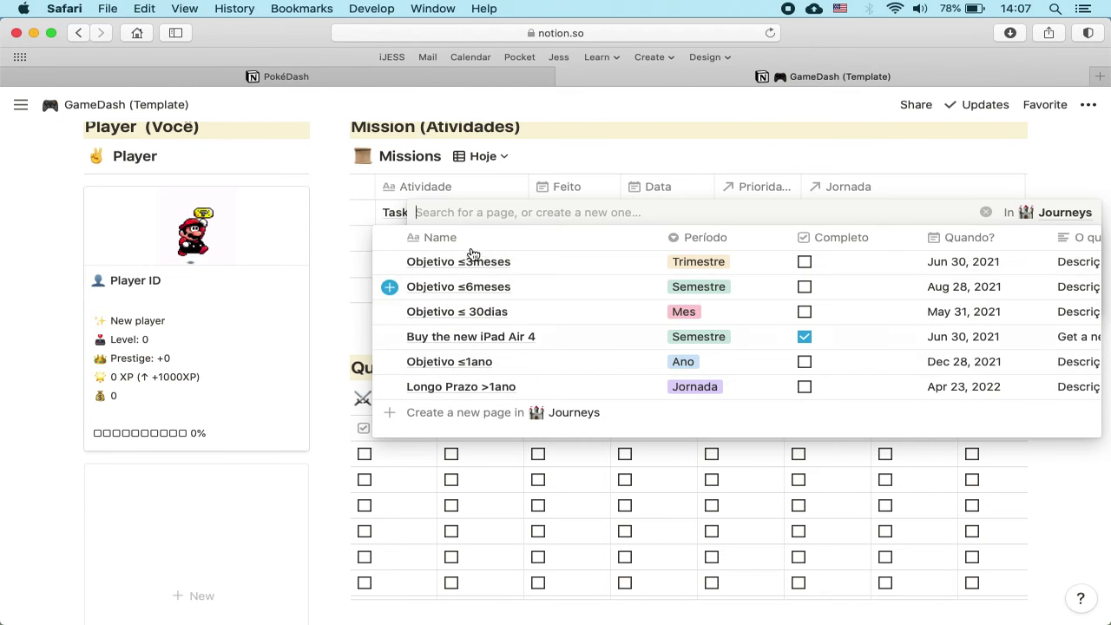
{"action": "left_click", "coordinate": [925, 170]}
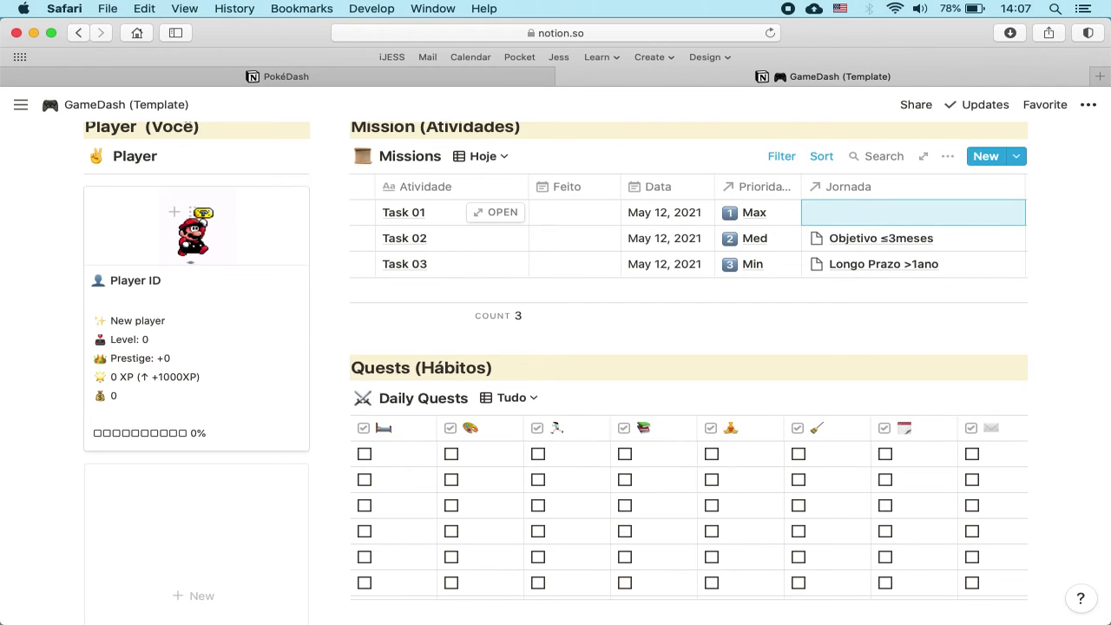
{"action": "scroll", "coordinate": [692, 233], "scroll_direction": "left", "scroll_amount": 3}
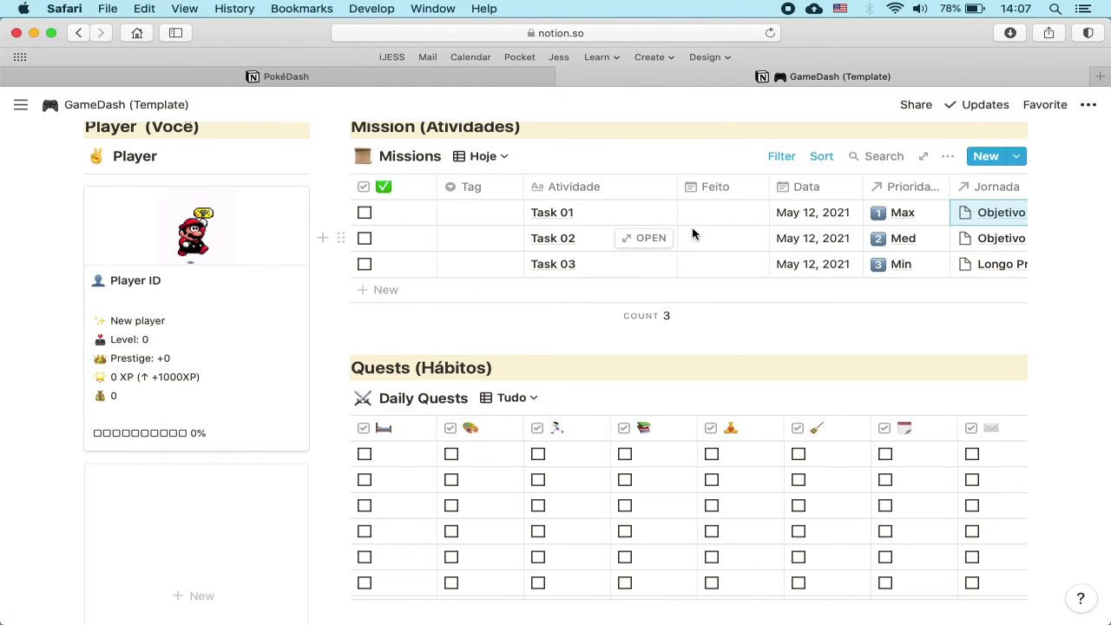
Examine the Daily Quests table: its habit checkbox columns, the bed property's options, the available views and the Day column
{"action": "scroll", "coordinate": [670, 273], "scroll_direction": "down", "scroll_amount": 2}
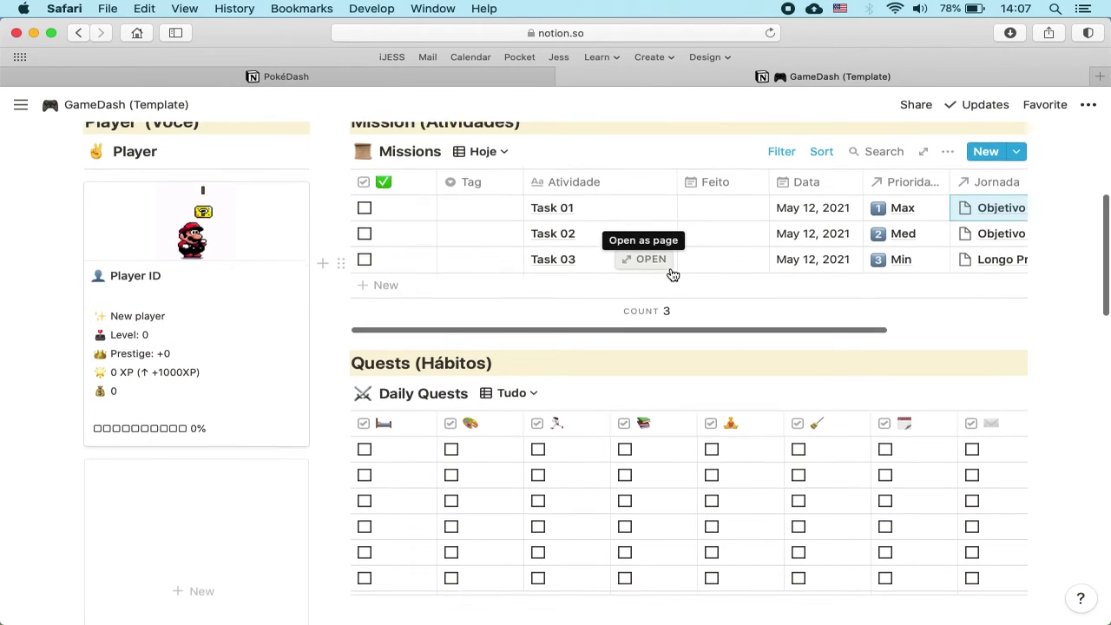
{"action": "scroll", "coordinate": [543, 295], "scroll_direction": "down", "scroll_amount": 1}
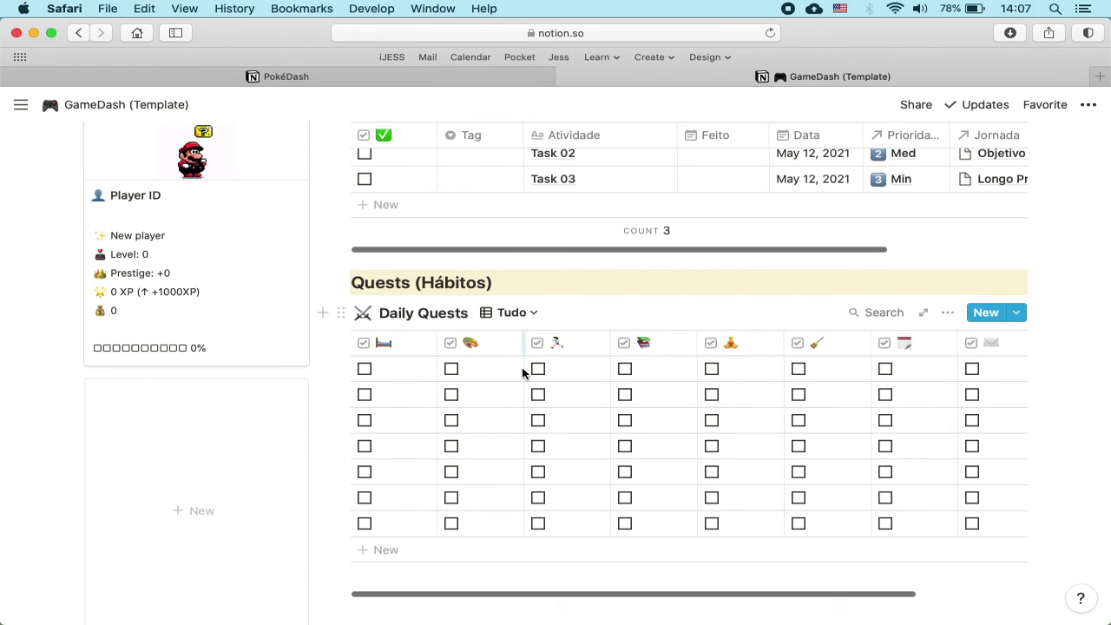
{"action": "scroll", "coordinate": [712, 446], "scroll_direction": "right", "scroll_amount": 4}
{"action": "scroll", "coordinate": [712, 446], "scroll_direction": "left", "scroll_amount": 5}
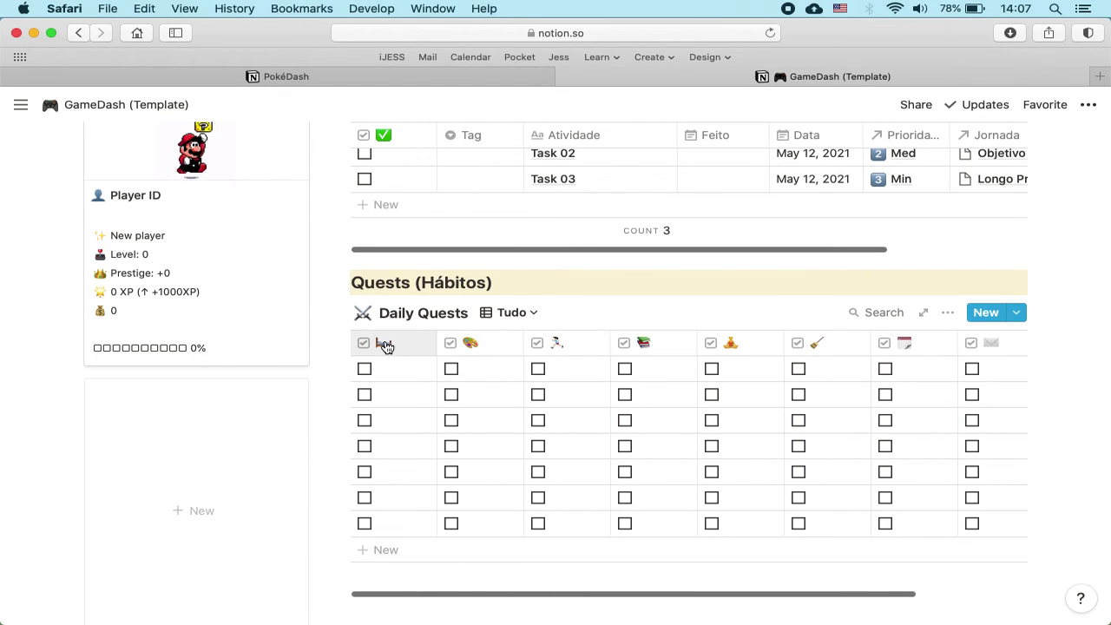
{"action": "left_click", "coordinate": [386, 344]}
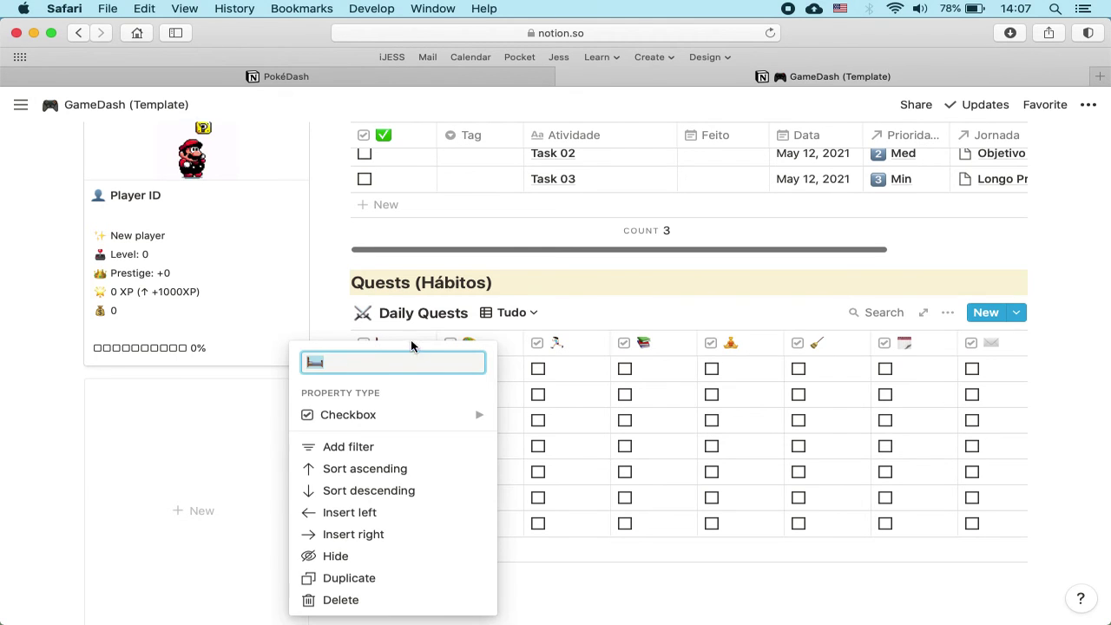
{"action": "key", "text": "Escape"}
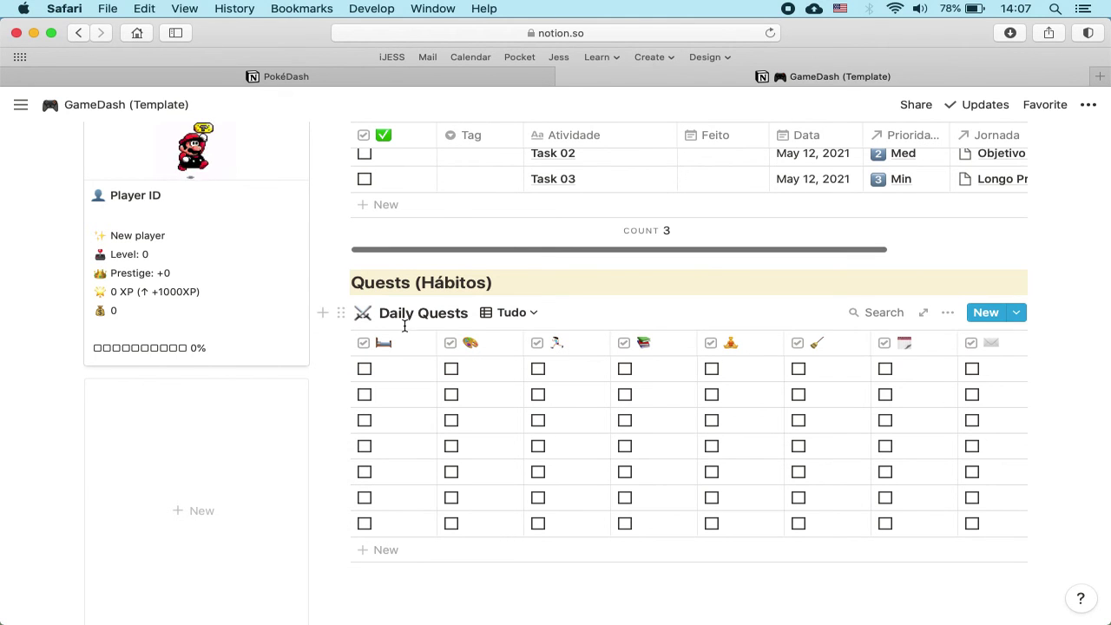
{"action": "left_click", "coordinate": [513, 313]}
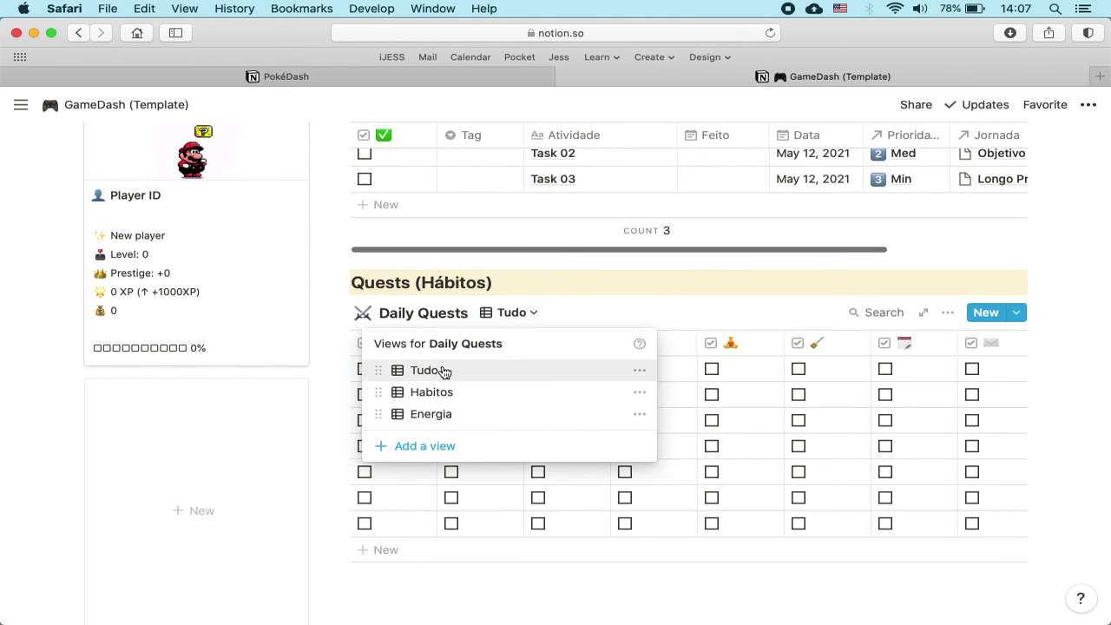
{"action": "left_click", "coordinate": [600, 303]}
{"action": "scroll", "coordinate": [674, 405], "scroll_direction": "right", "scroll_amount": 3}
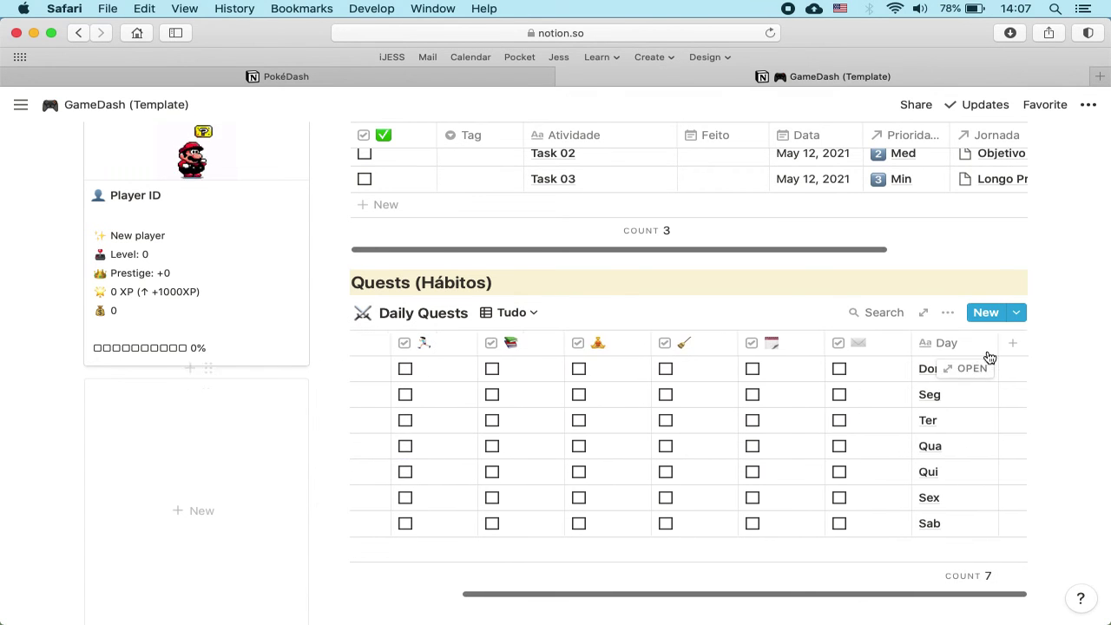
{"action": "scroll", "coordinate": [642, 475], "scroll_direction": "left", "scroll_amount": 3}
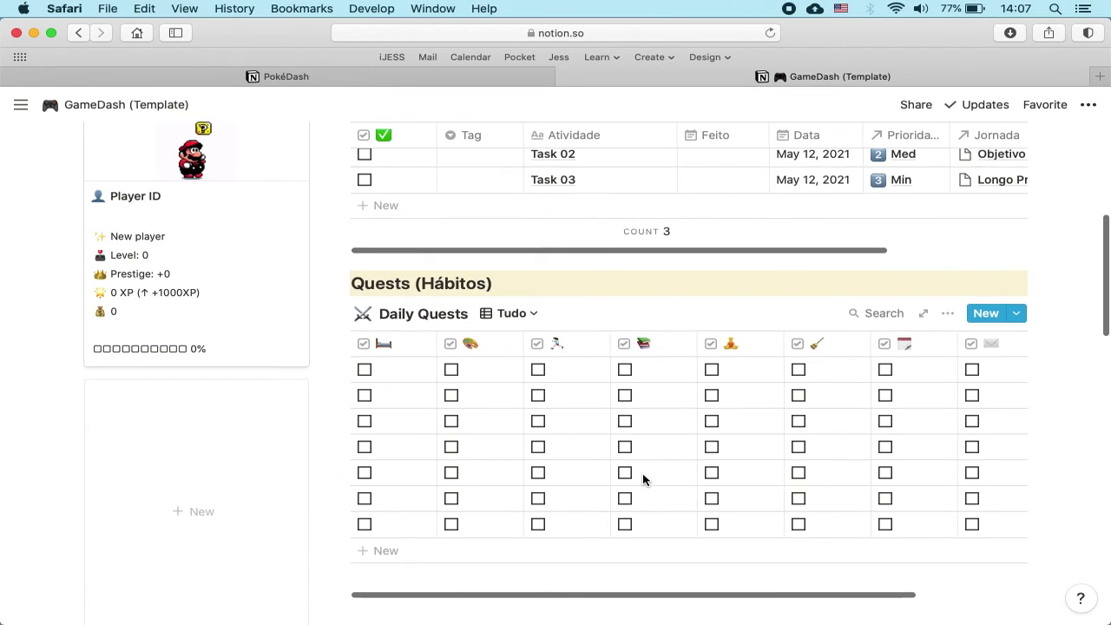
Clear the Data values of Task 01, Task 02 and Task 03, and display the missions in the _tudo view
{"action": "scroll", "coordinate": [603, 248], "scroll_direction": "up", "scroll_amount": 3}
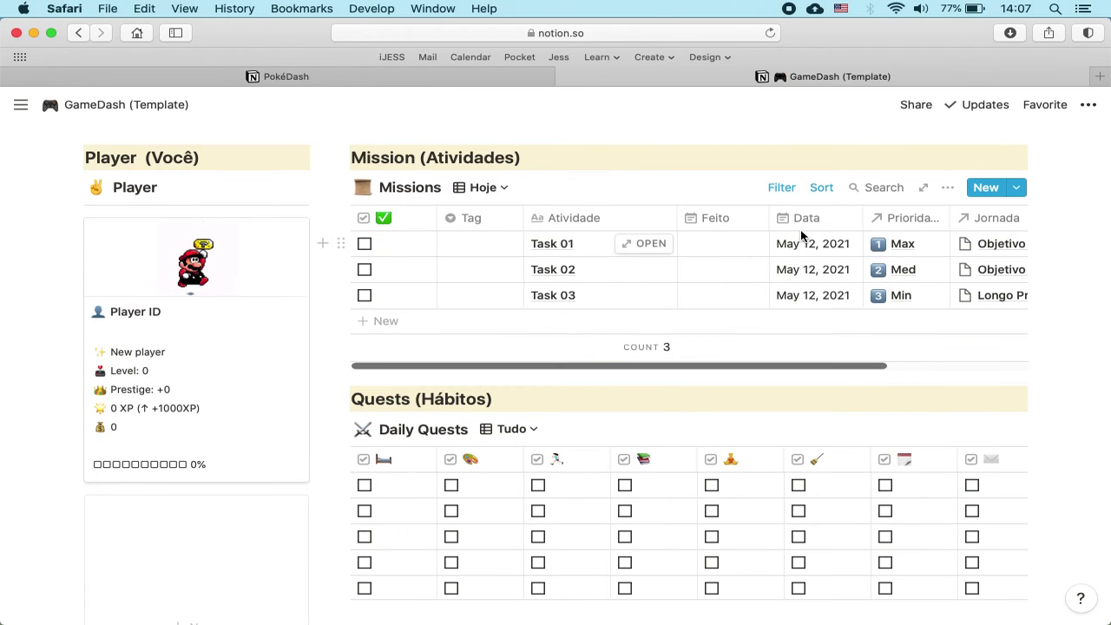
{"action": "left_click_drag", "start_coordinate": [801, 247], "coordinate": [821, 306]}
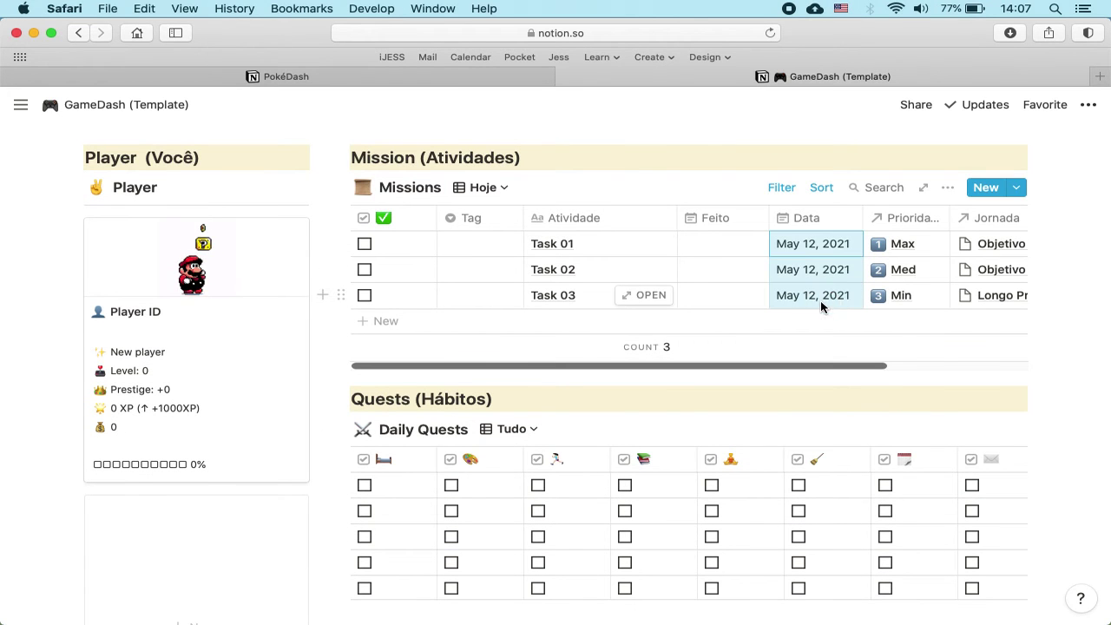
{"action": "key", "text": "BackSpace"}
{"action": "left_click", "coordinate": [500, 188]}
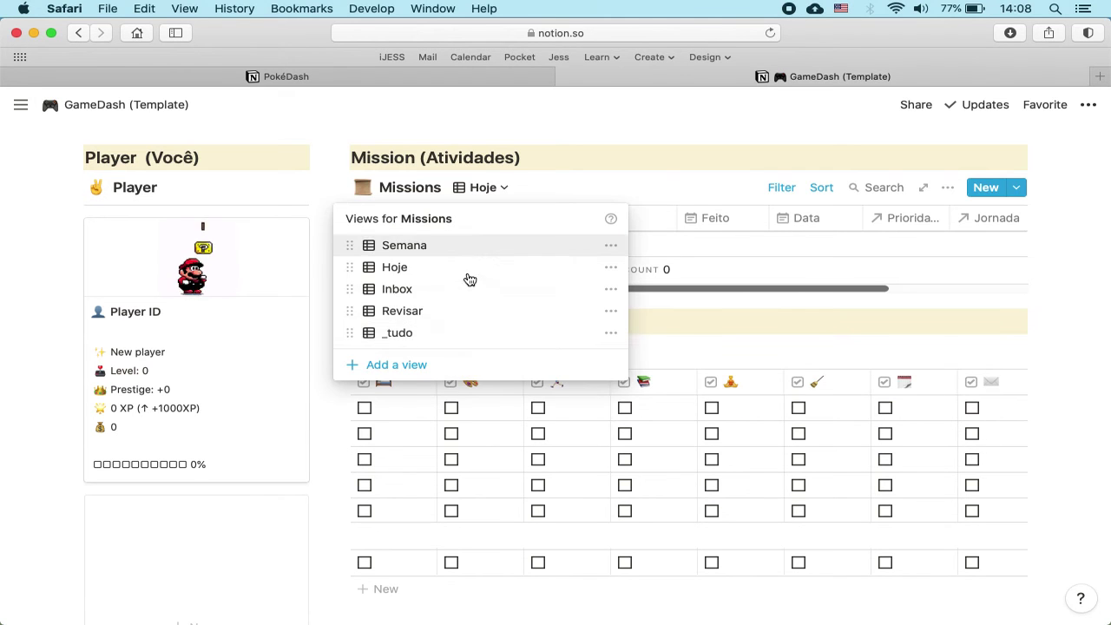
{"action": "left_click", "coordinate": [405, 333]}
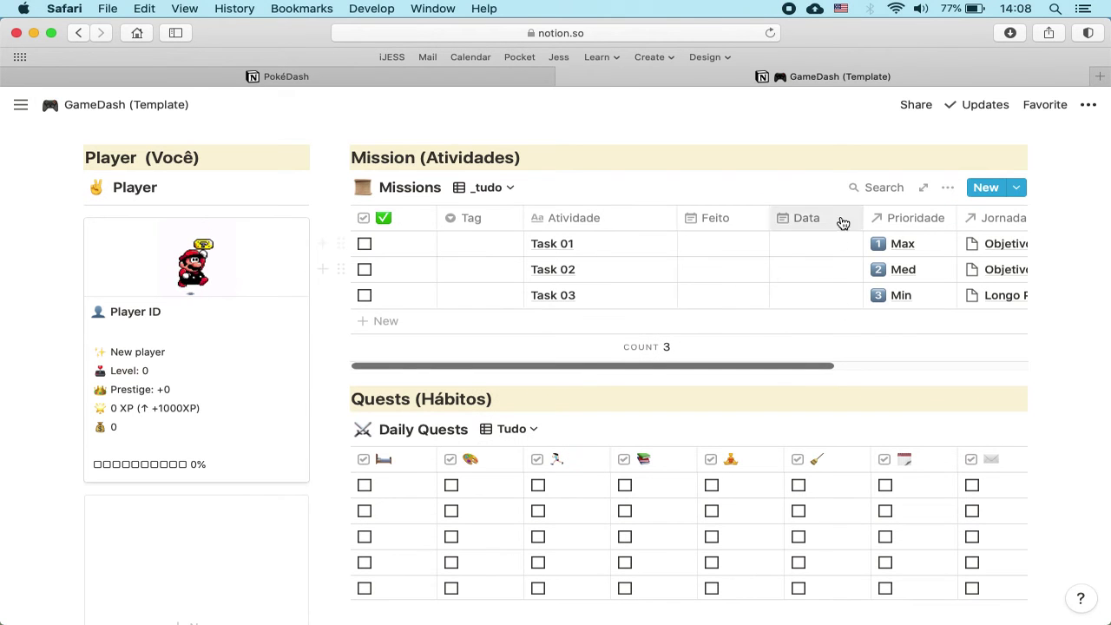
Switch the Daily Quests table to the Habitos view
{"action": "scroll", "coordinate": [650, 377], "scroll_direction": "down", "scroll_amount": 4}
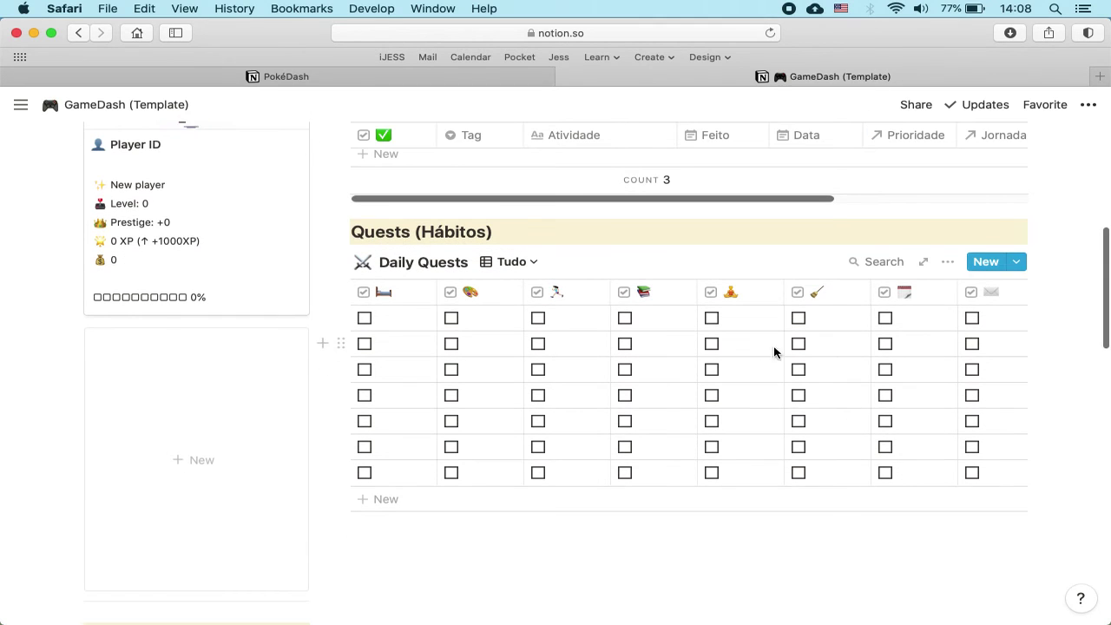
{"action": "left_click", "coordinate": [520, 265]}
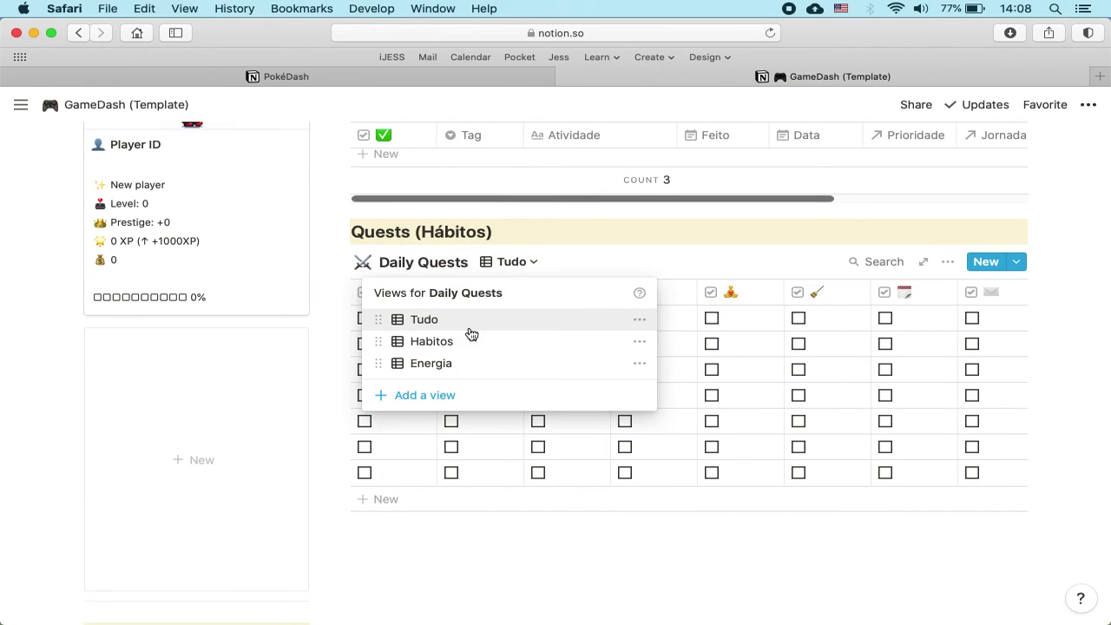
{"action": "left_click", "coordinate": [447, 344]}
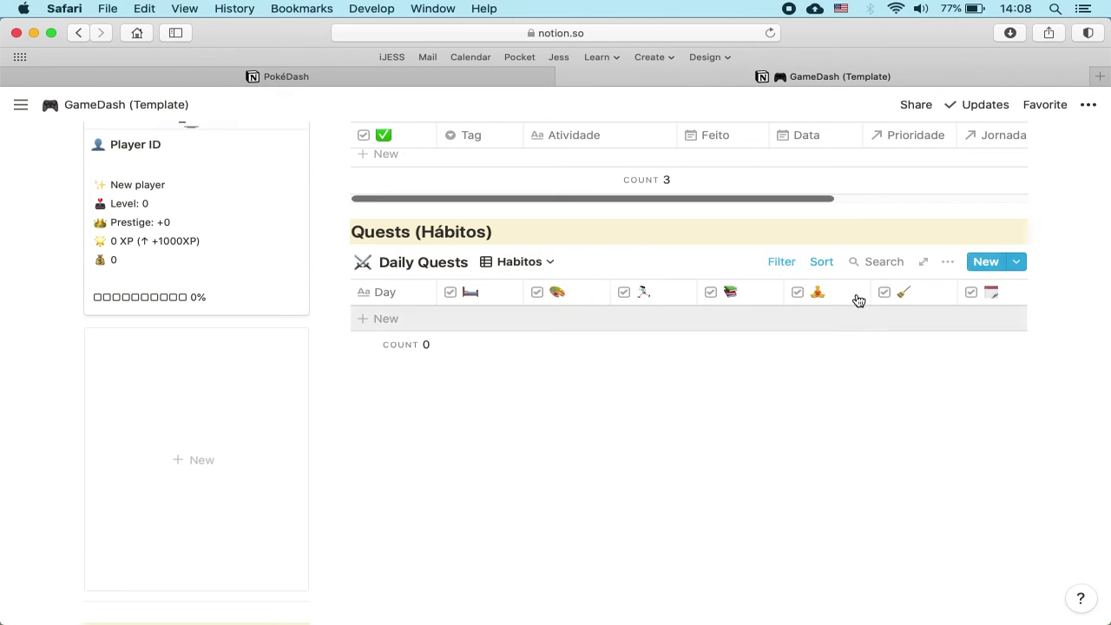
Examine the Habitos view's filter on the Essa semana? property and the list of properties available for filtering
{"action": "left_click", "coordinate": [776, 271]}
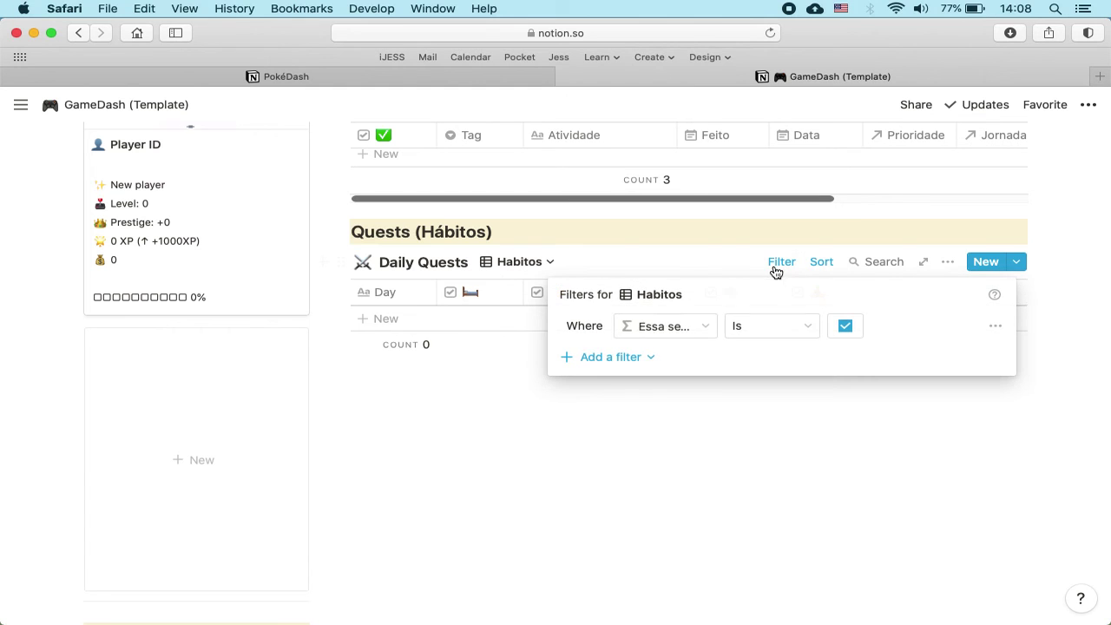
{"action": "left_click", "coordinate": [687, 337]}
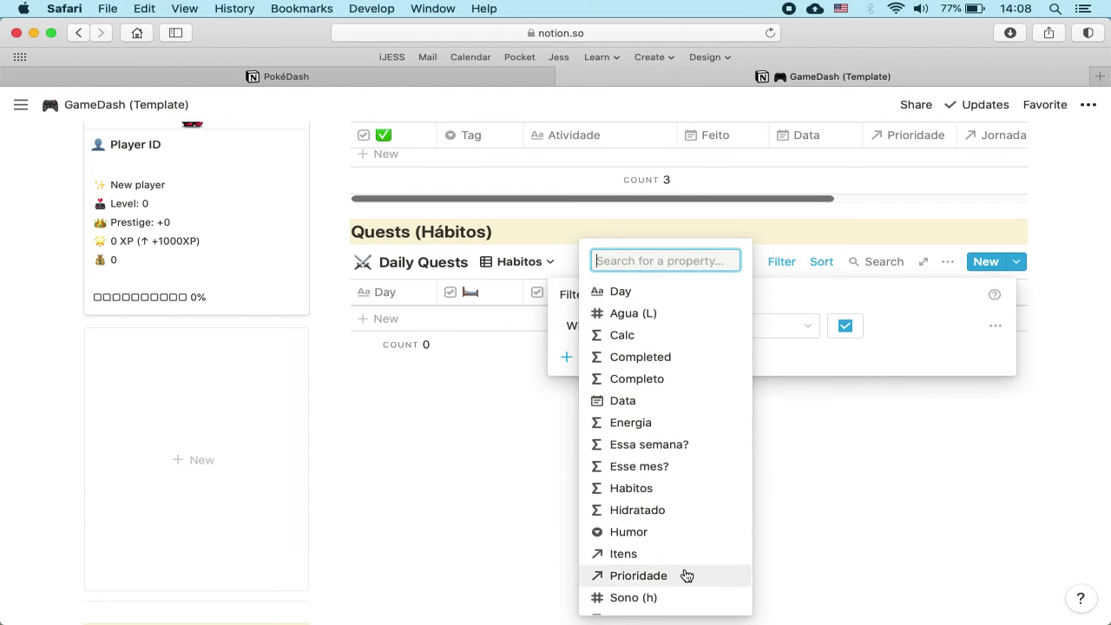
{"action": "scroll", "coordinate": [682, 573], "scroll_direction": "down", "scroll_amount": 5}
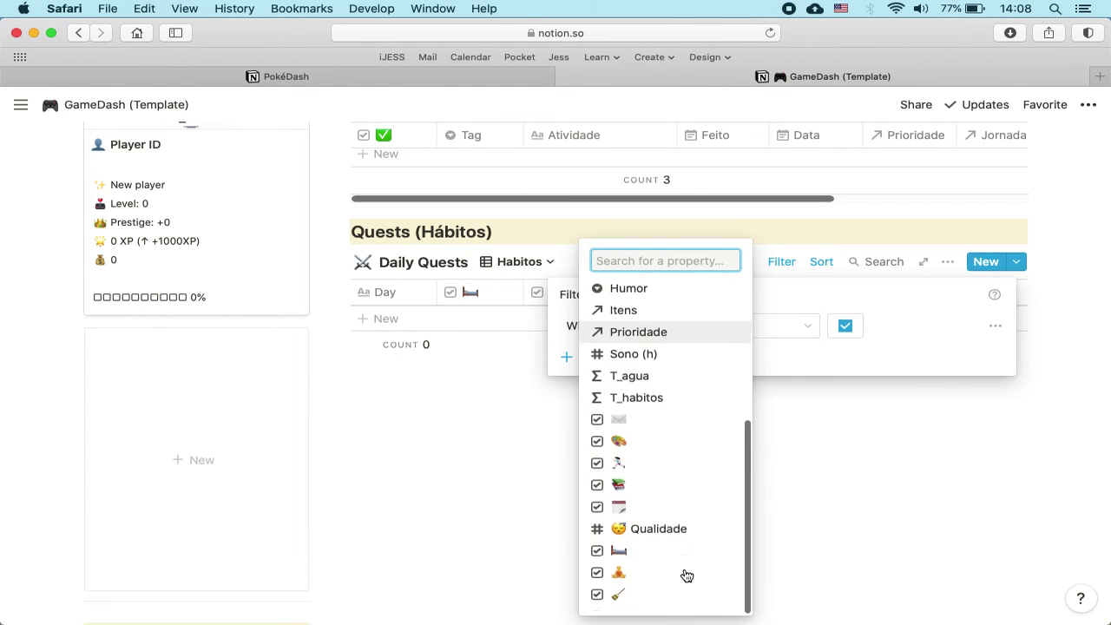
{"action": "left_click", "coordinate": [901, 347]}
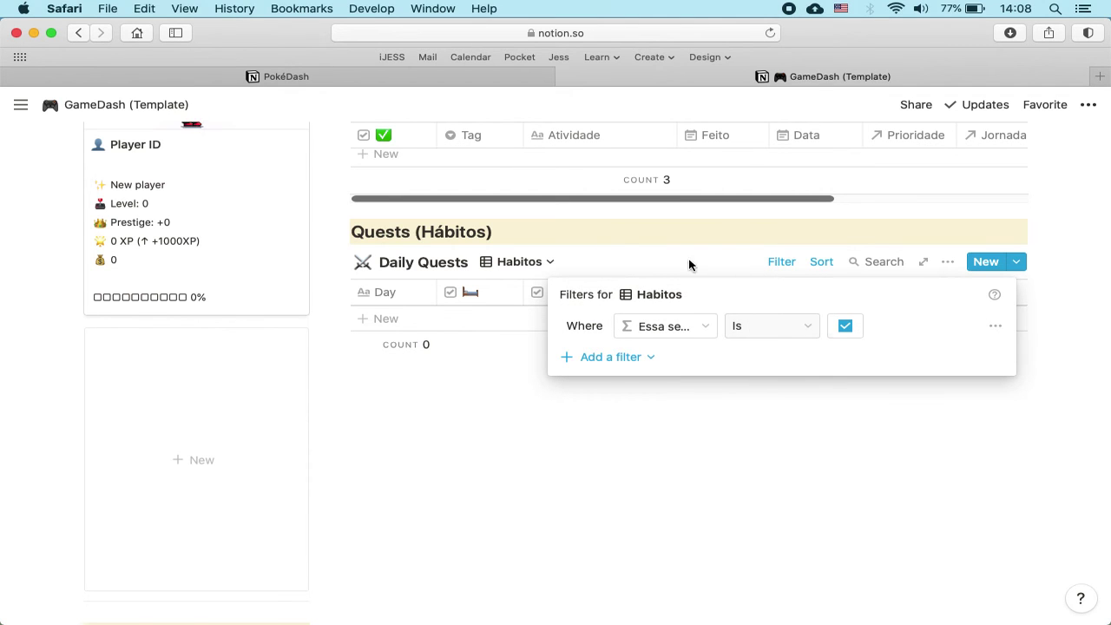
{"action": "left_click", "coordinate": [642, 257]}
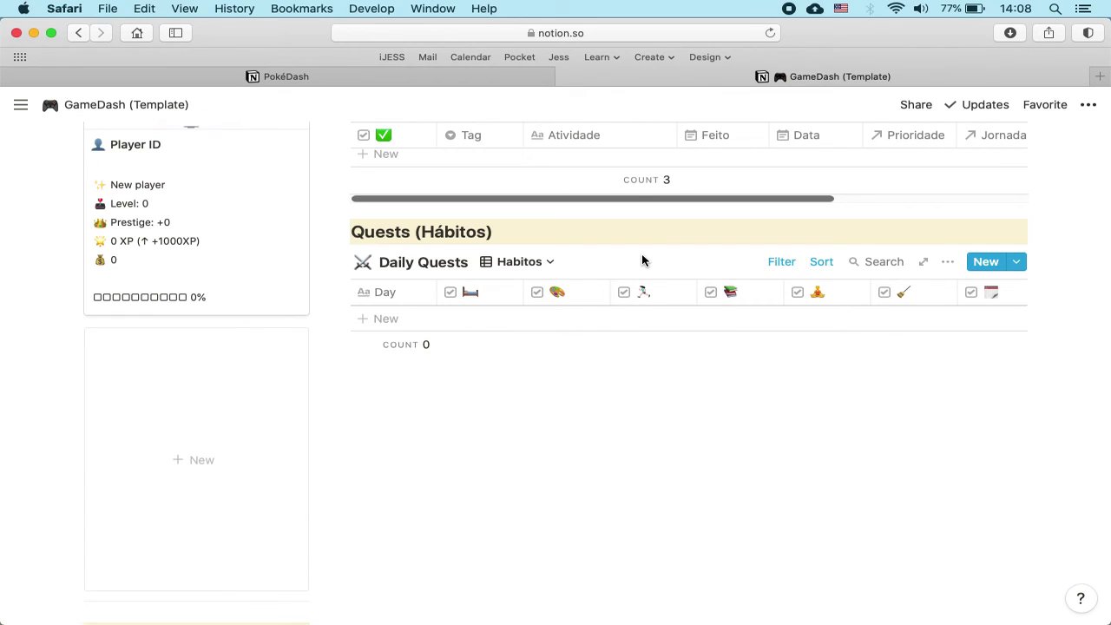
View the Daily Quests in the Energia view, and switch the table to the Tudo view
{"action": "left_click", "coordinate": [517, 265]}
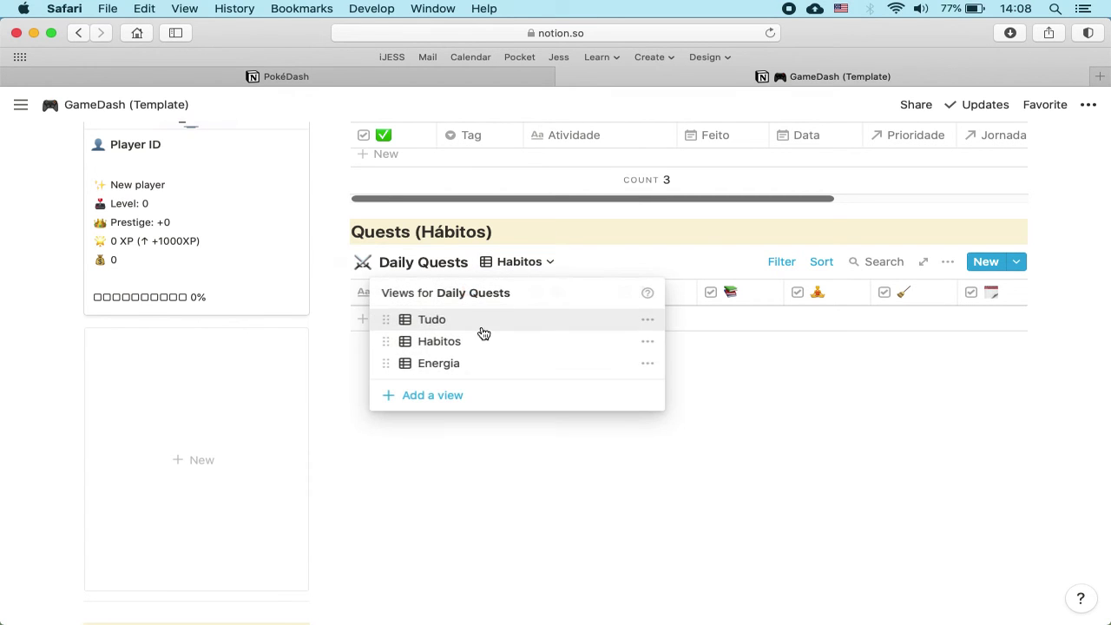
{"action": "left_click", "coordinate": [438, 364]}
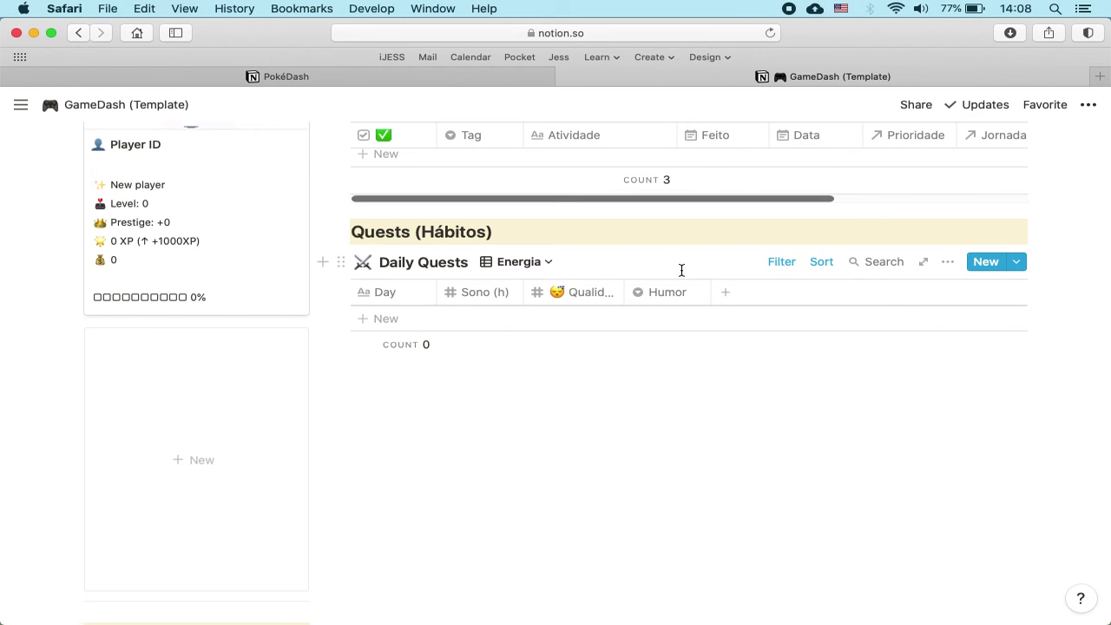
{"action": "left_click", "coordinate": [531, 265]}
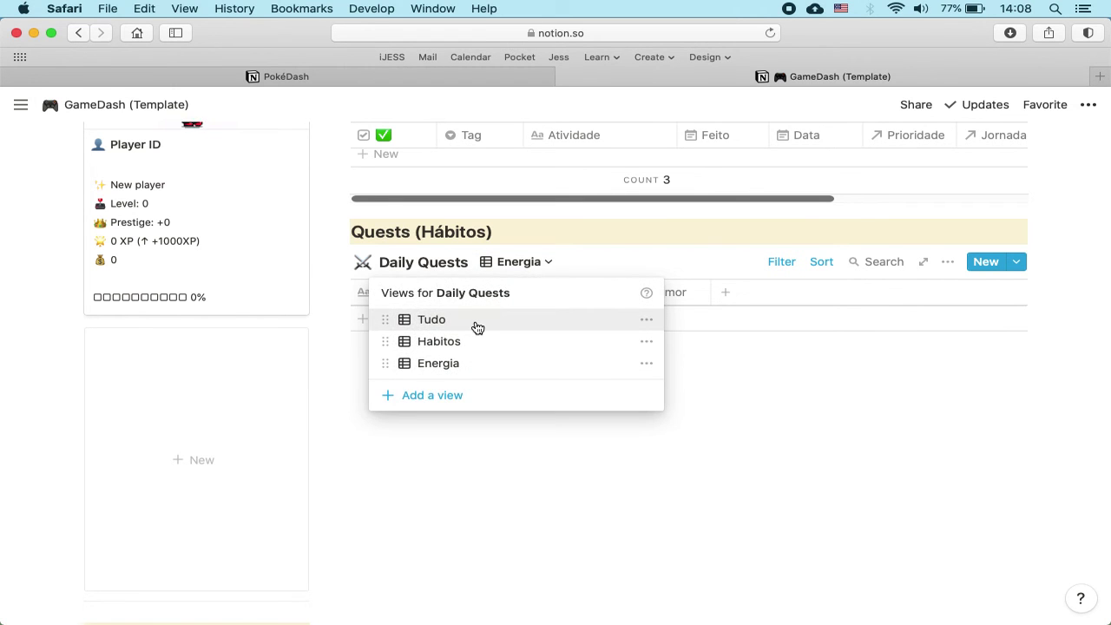
{"action": "left_click", "coordinate": [477, 327]}
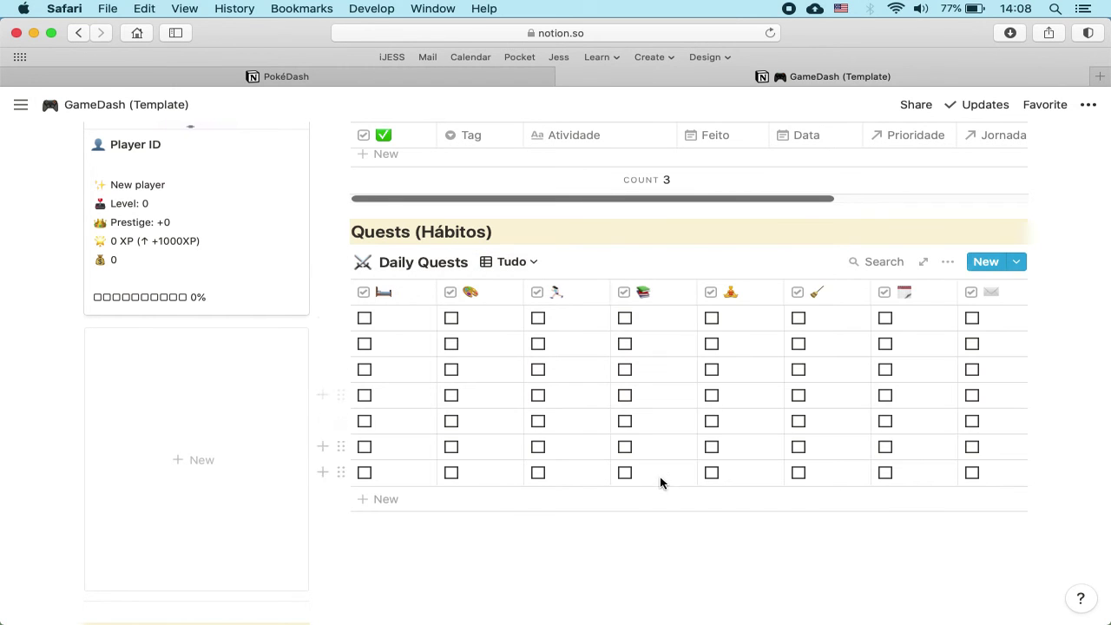
Review the list of views available for the Daily Quests table
{"action": "left_click", "coordinate": [523, 272]}
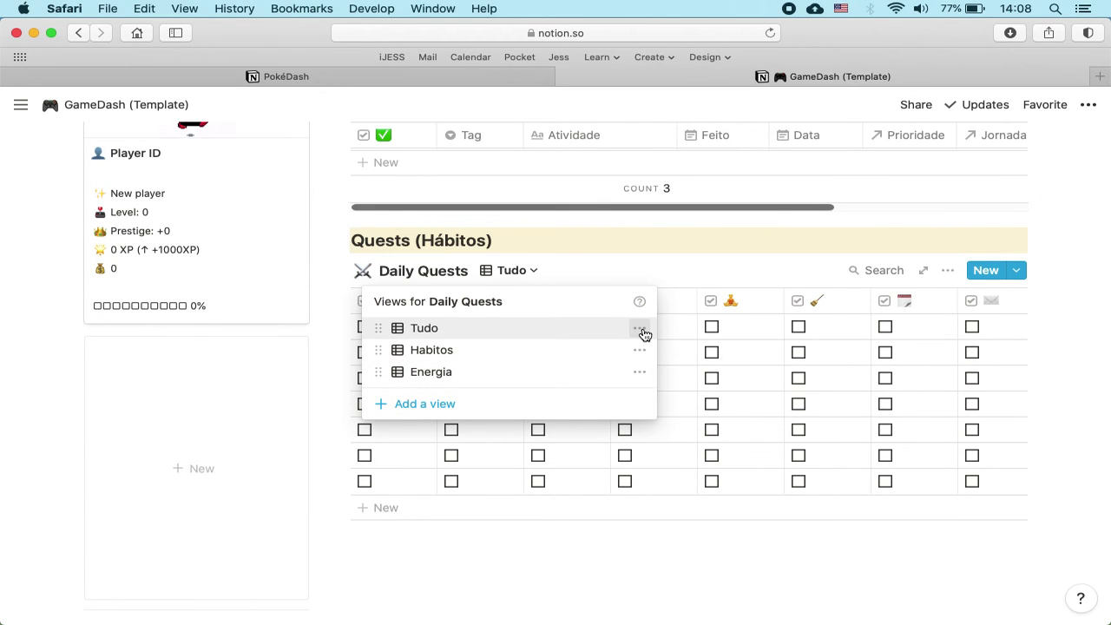
{"action": "left_click", "coordinate": [649, 270]}
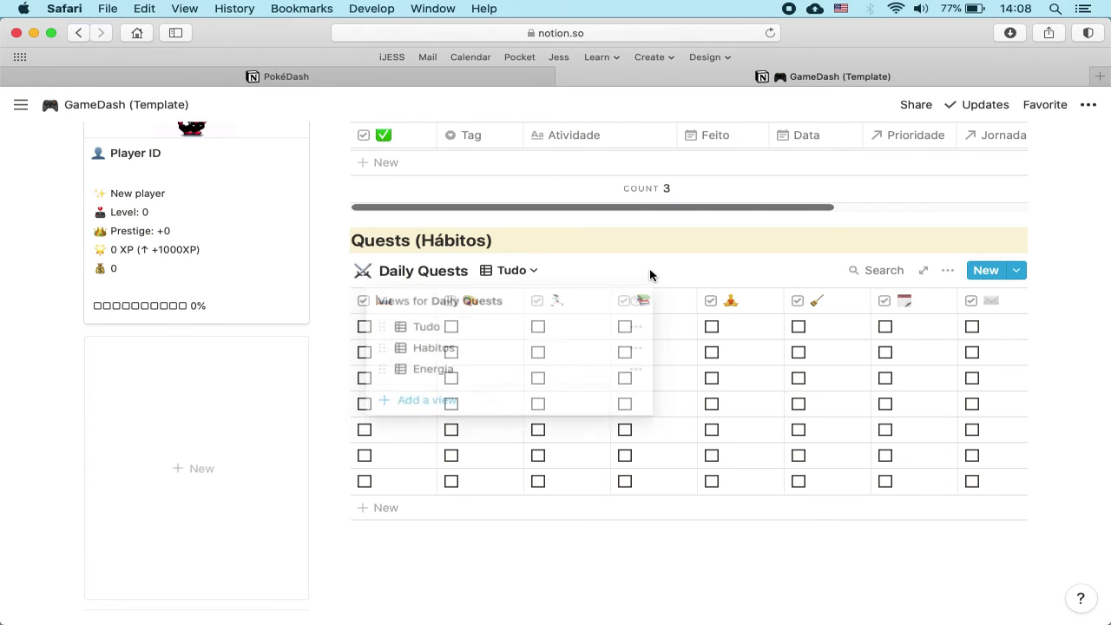
{"action": "left_click", "coordinate": [538, 278]}
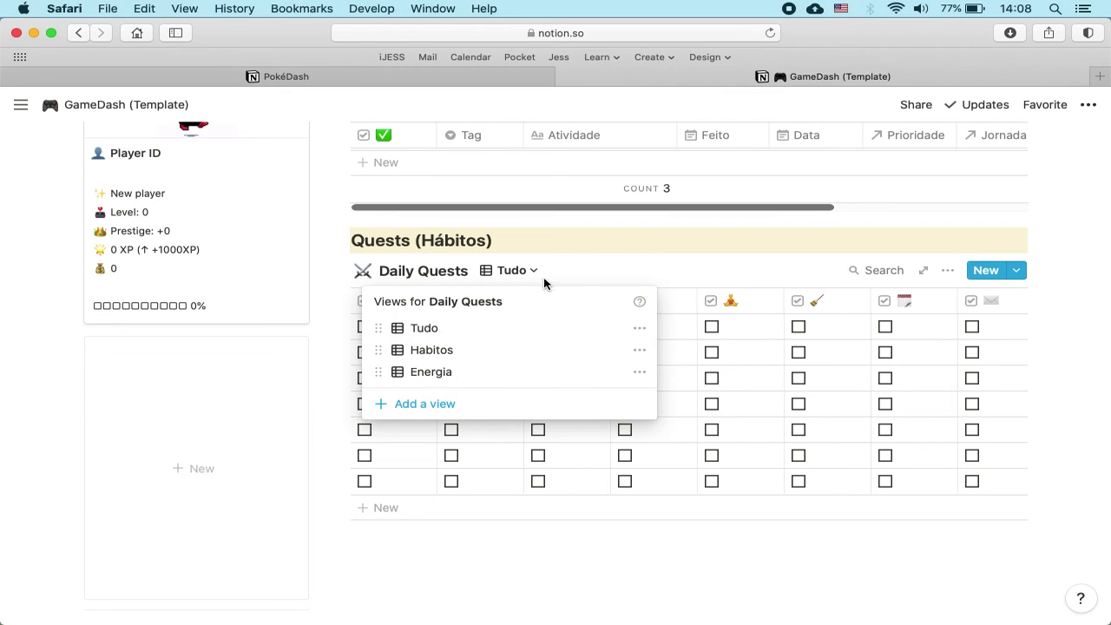
{"action": "left_click", "coordinate": [583, 265]}
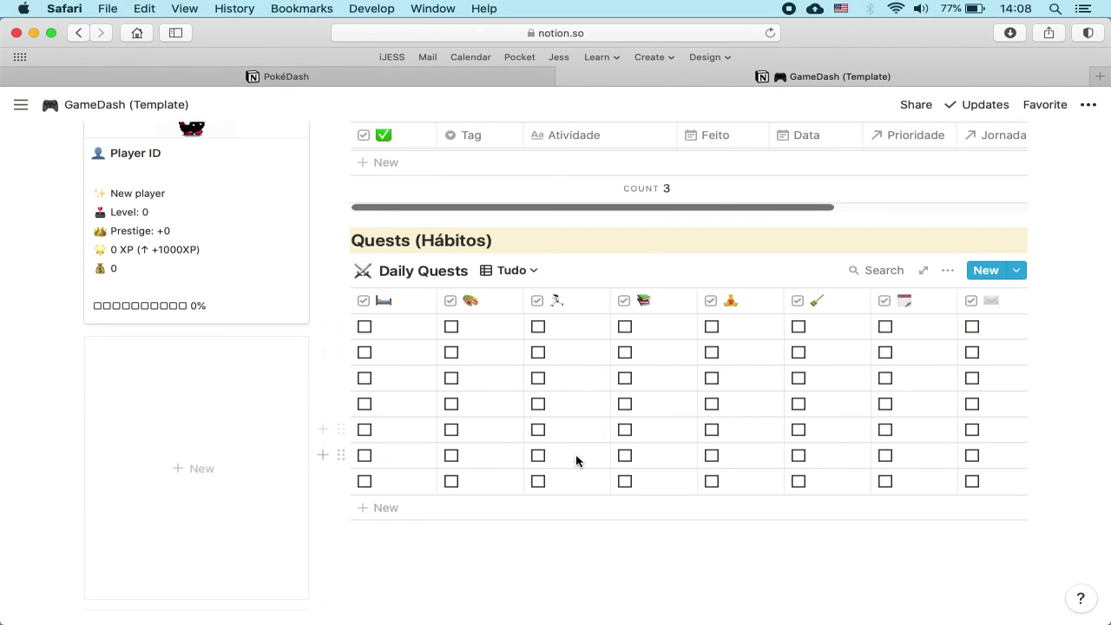
{"action": "left_click", "coordinate": [527, 272]}
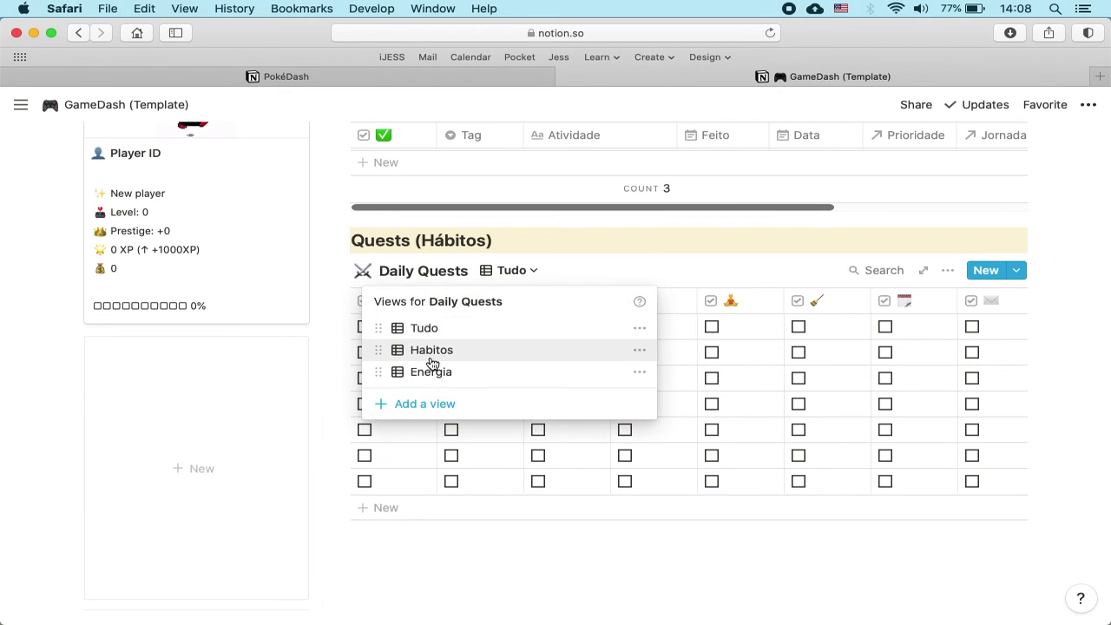
{"action": "left_click", "coordinate": [617, 273]}
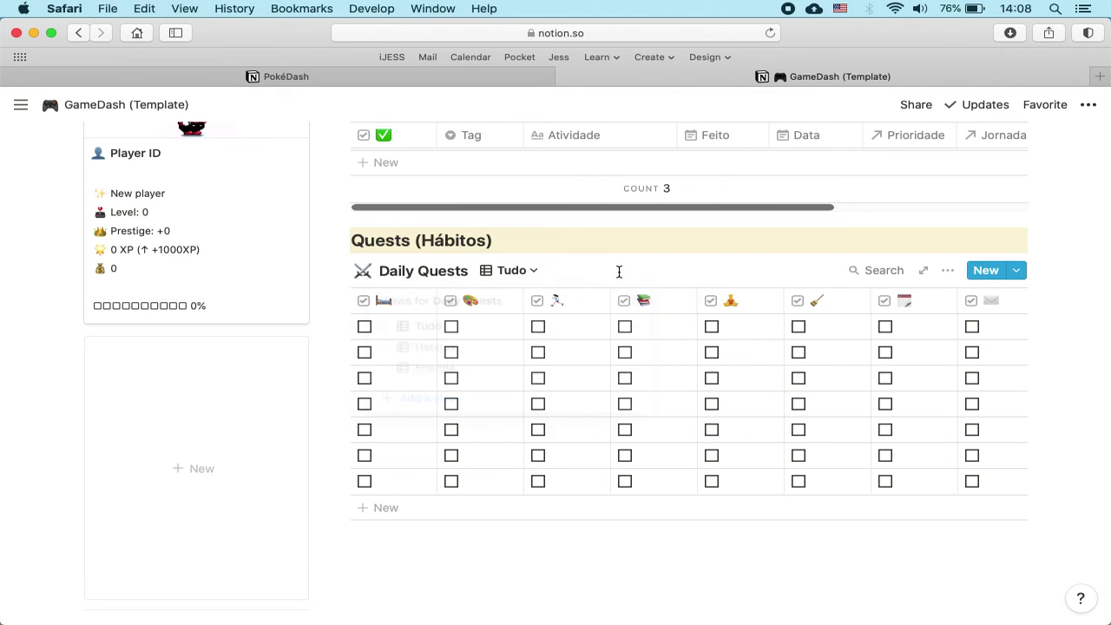
Open the Dom entry of Daily Quests as a page and set its Data to May 12, 2021
{"action": "scroll", "coordinate": [903, 352], "scroll_direction": "right", "scroll_amount": 3}
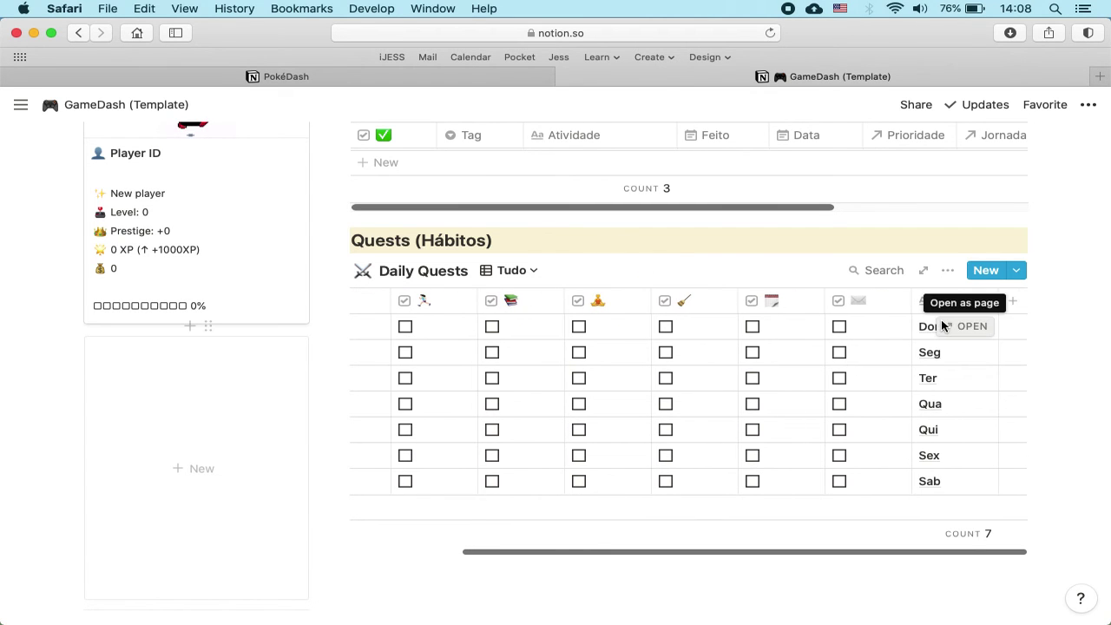
{"action": "left_click", "coordinate": [942, 325]}
{"action": "scroll", "coordinate": [446, 382], "scroll_direction": "down", "scroll_amount": 1}
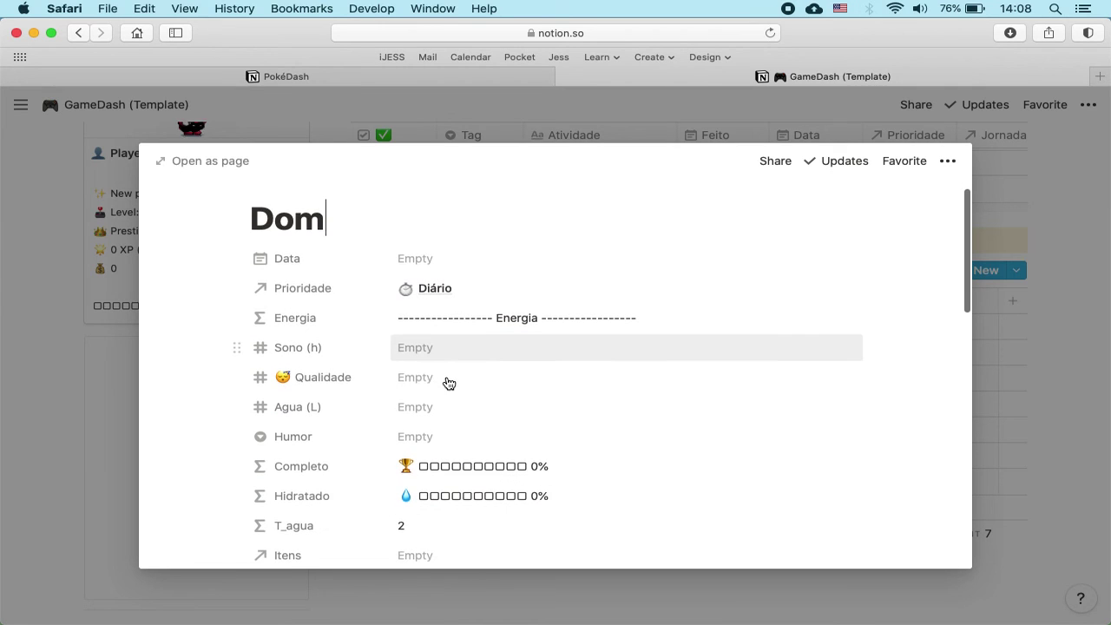
{"action": "left_click", "coordinate": [381, 206]}
{"action": "scroll", "coordinate": [356, 227], "scroll_direction": "up", "scroll_amount": 1}
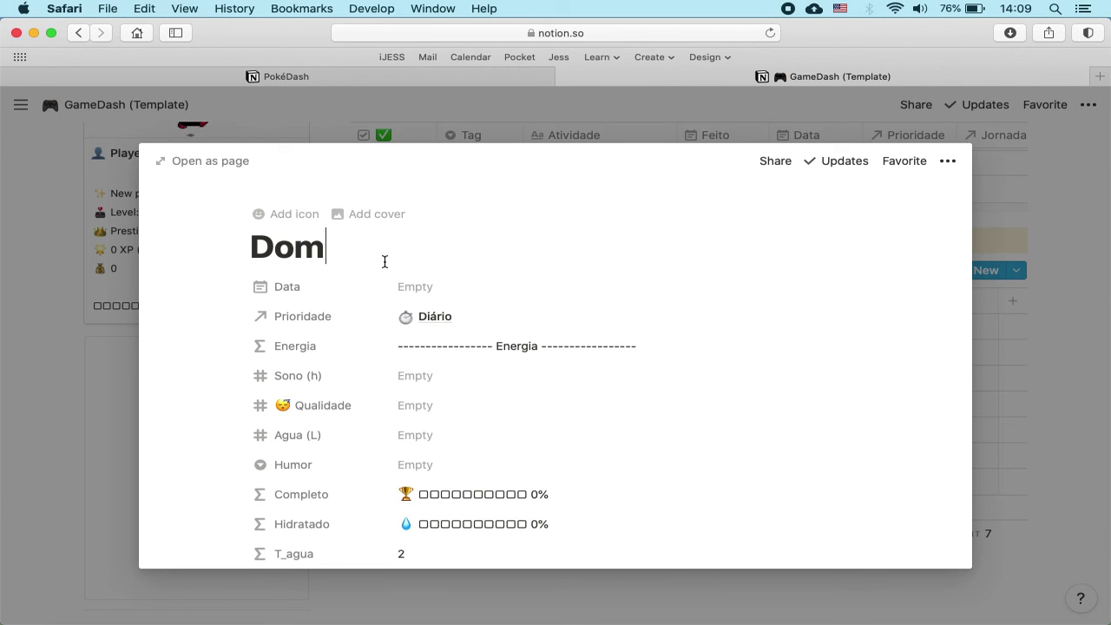
{"action": "left_click", "coordinate": [425, 287]}
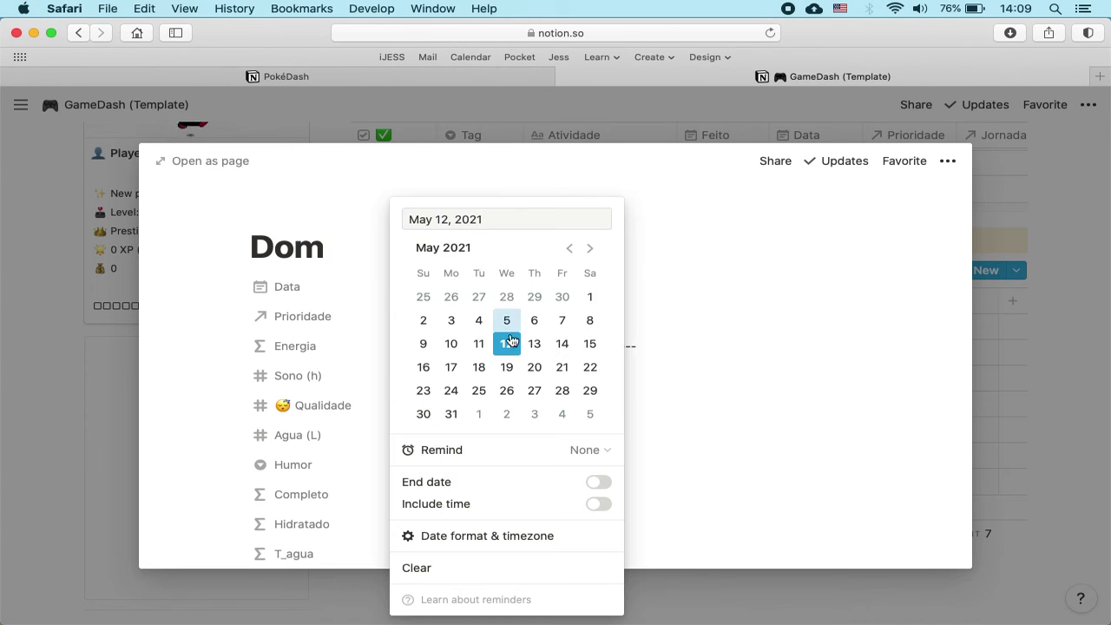
{"action": "left_click", "coordinate": [862, 342]}
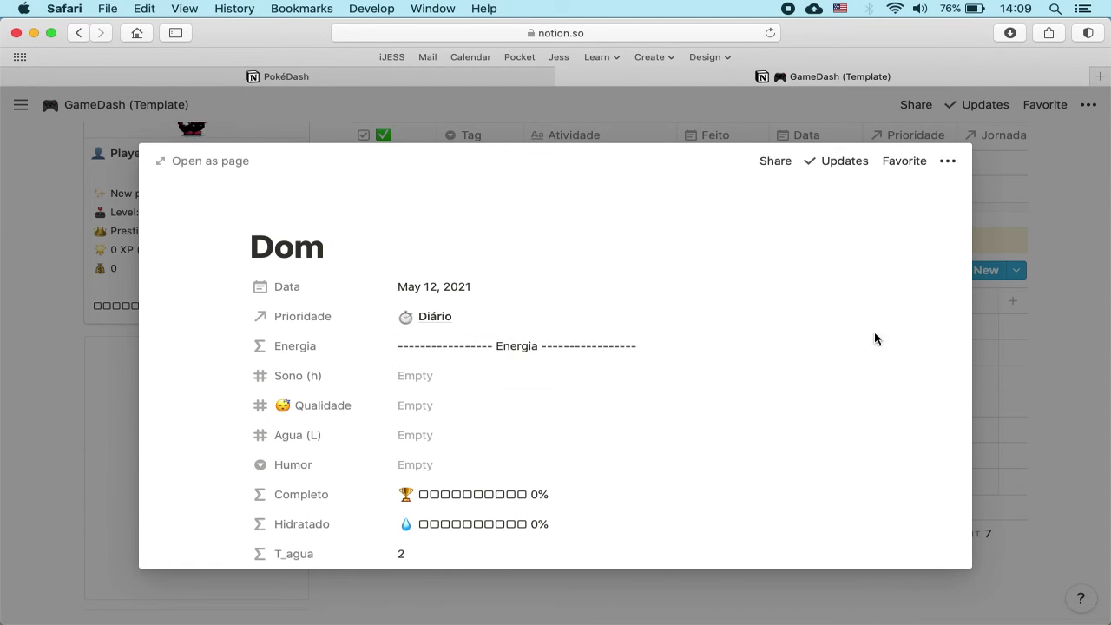
Look through the Dom page's remaining properties, close it, and display the Daily Quests in the Habitos view
{"action": "scroll", "coordinate": [605, 506], "scroll_direction": "down", "scroll_amount": 10}
{"action": "scroll", "coordinate": [605, 506], "scroll_direction": "up", "scroll_amount": 10}
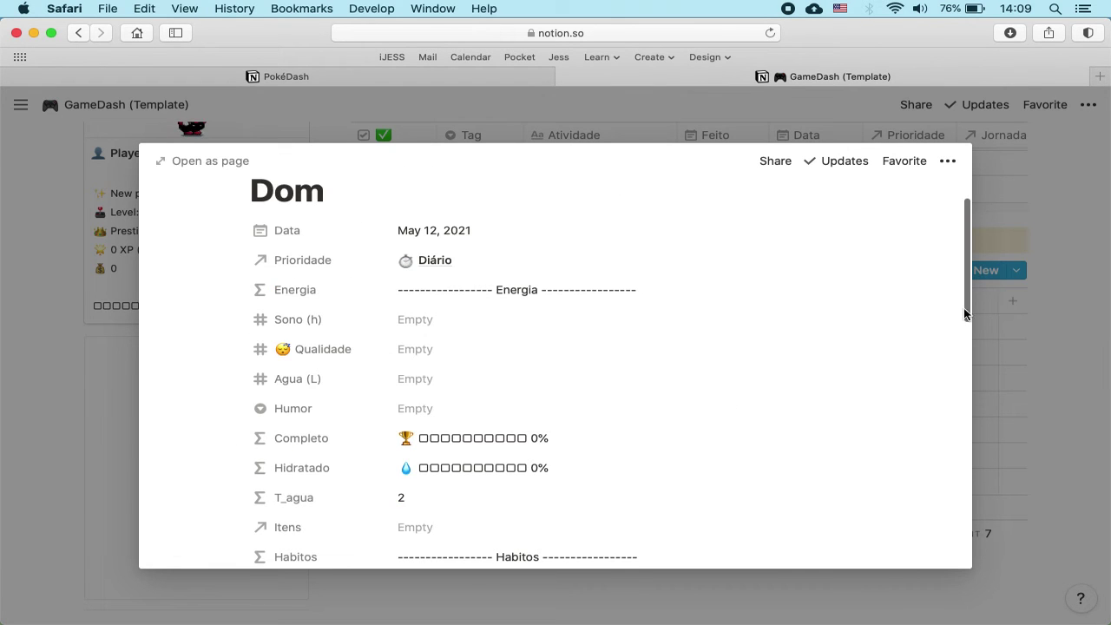
{"action": "key", "text": "Escape"}
{"action": "left_click", "coordinate": [517, 270]}
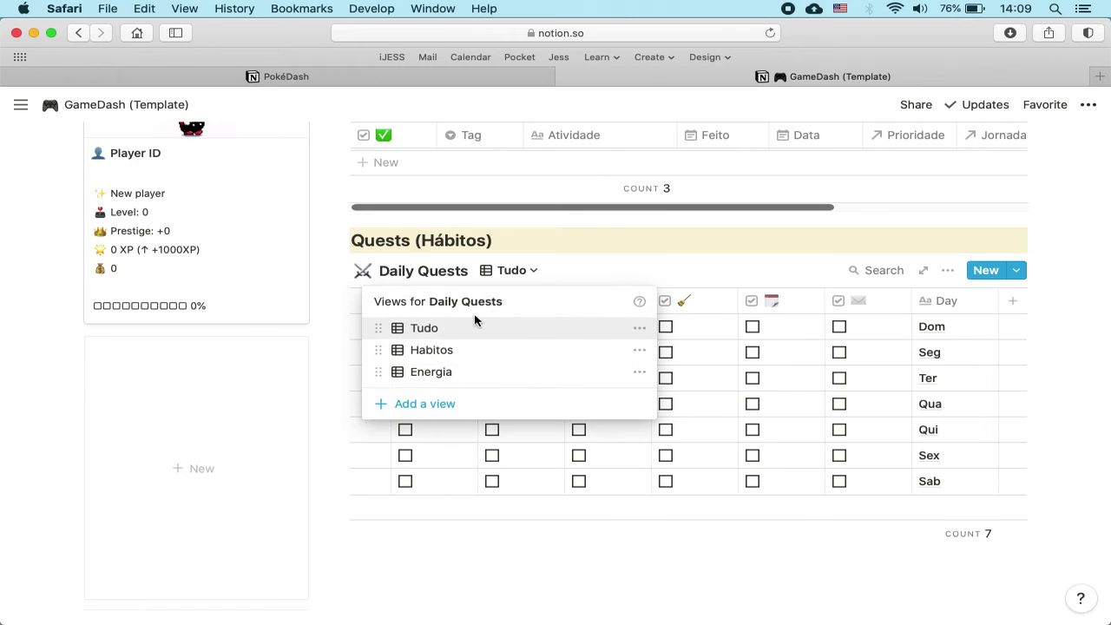
{"action": "left_click", "coordinate": [426, 352]}
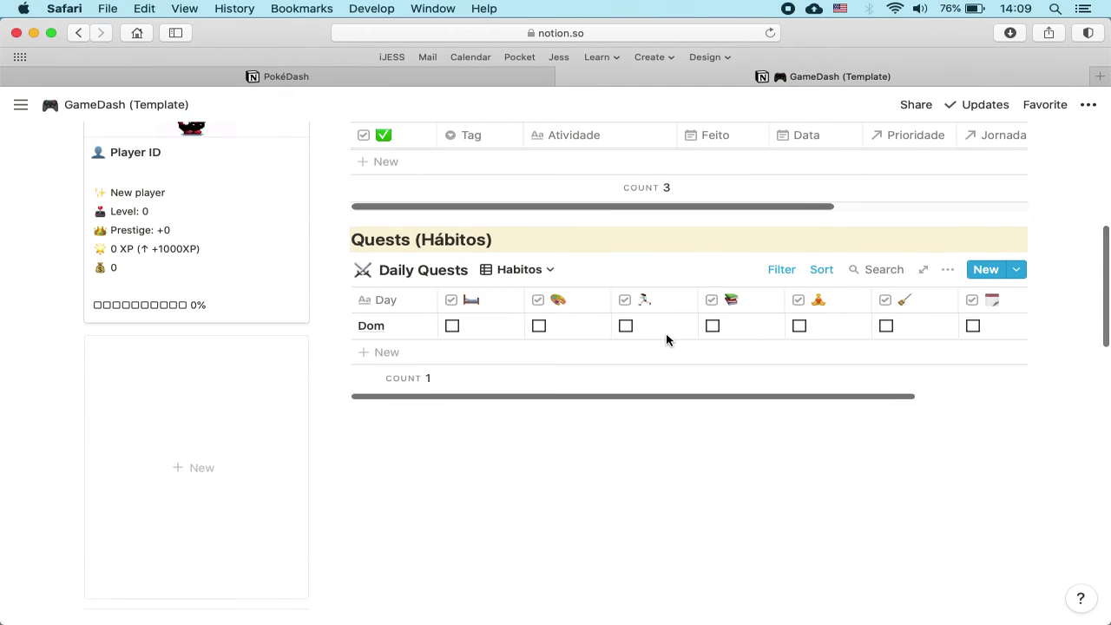
Mark Dom's bed, palette, exercise, meditation and calendar habits as done in the Habitos view
{"action": "mouse_move", "coordinate": [666, 339]}
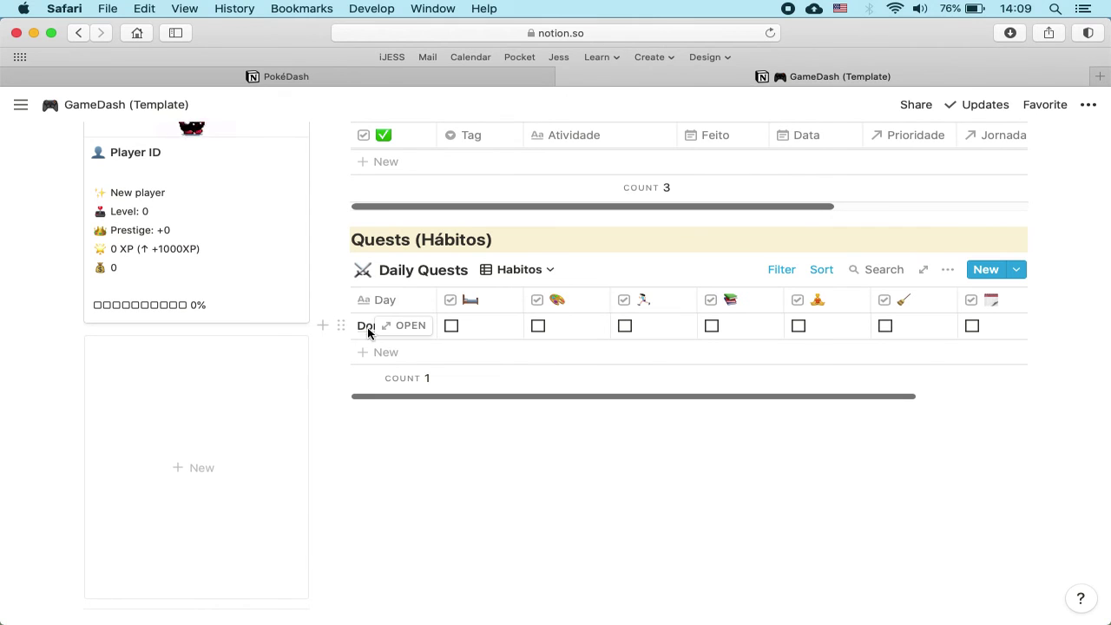
{"action": "left_click", "coordinate": [451, 326]}
{"action": "left_click", "coordinate": [538, 332]}
{"action": "left_click", "coordinate": [626, 326]}
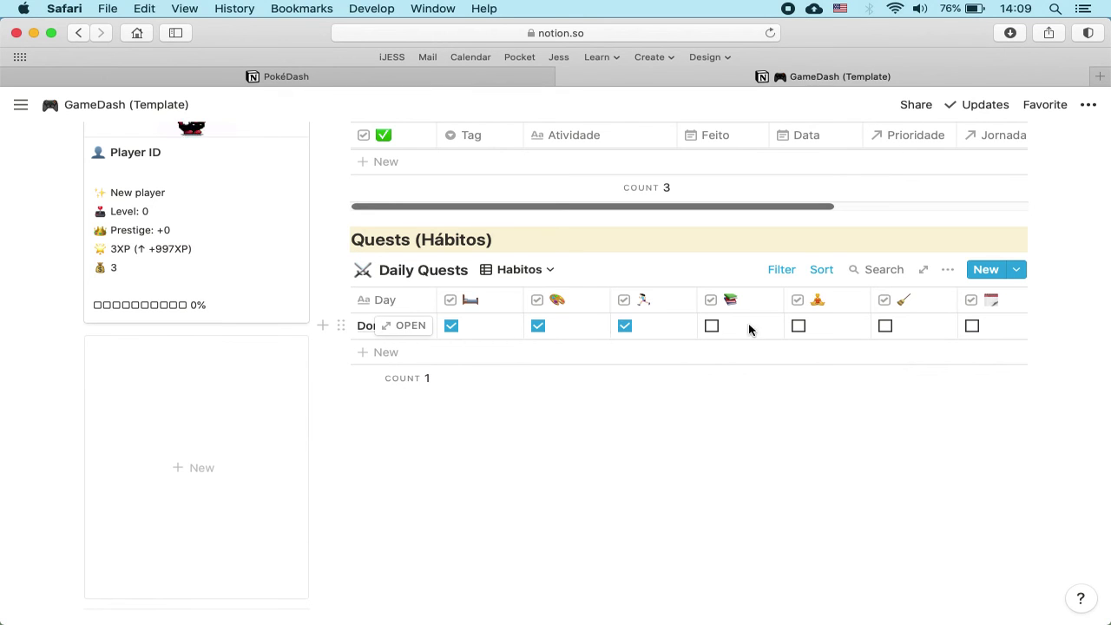
{"action": "left_click", "coordinate": [801, 327]}
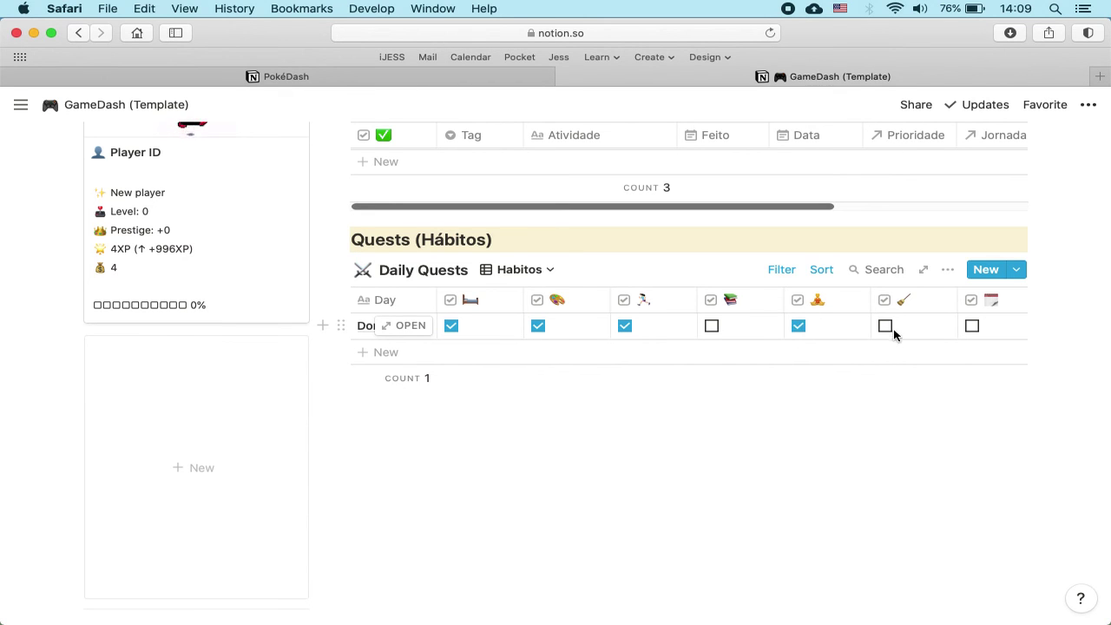
{"action": "left_click", "coordinate": [971, 327]}
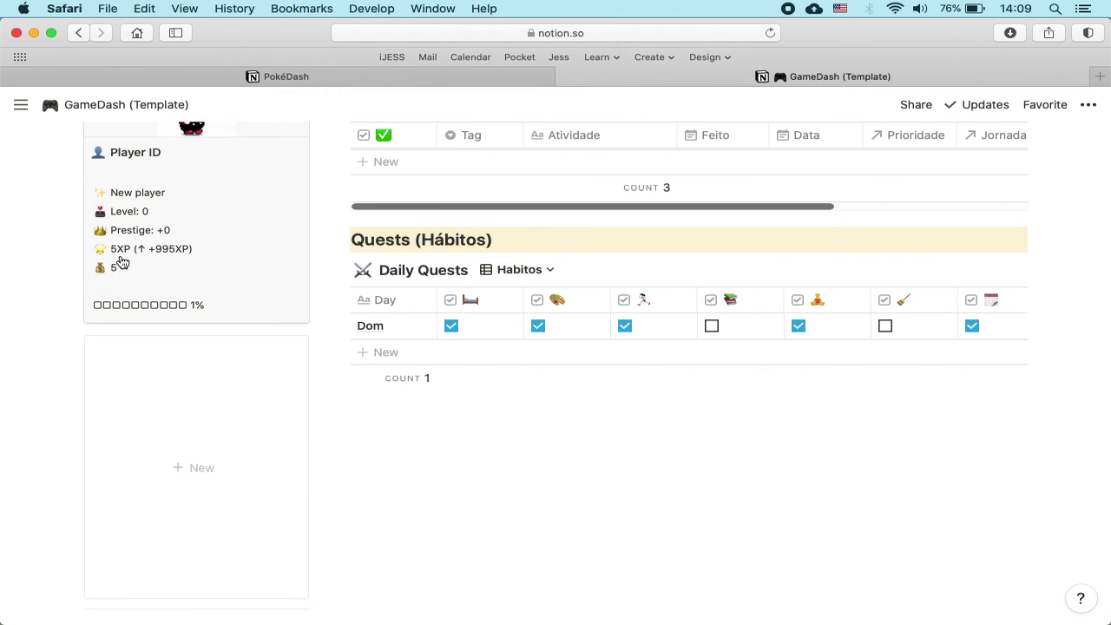
Clear Dom's completed bed, palette, exercise, meditation and calendar habits
{"action": "left_click", "coordinate": [452, 326]}
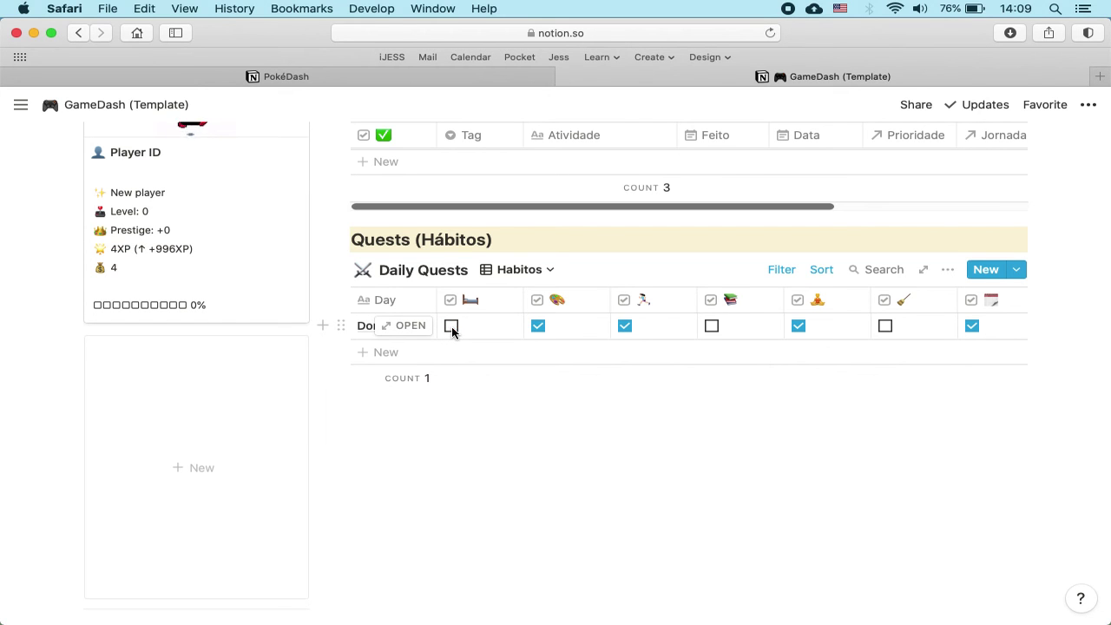
{"action": "left_click", "coordinate": [538, 327]}
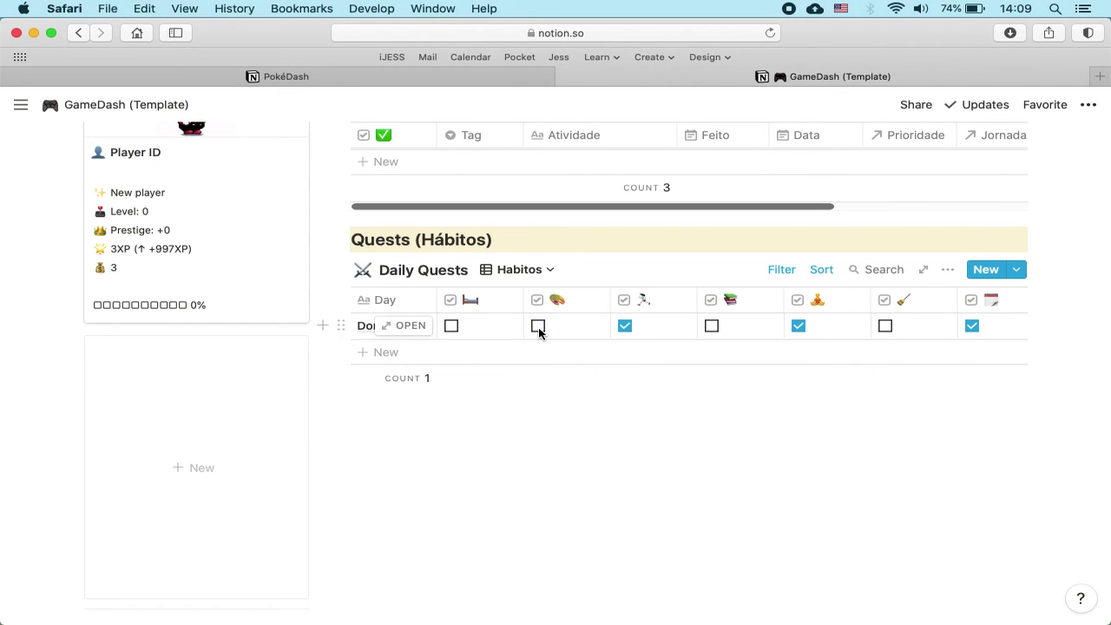
{"action": "left_click", "coordinate": [625, 326]}
{"action": "left_click", "coordinate": [799, 326]}
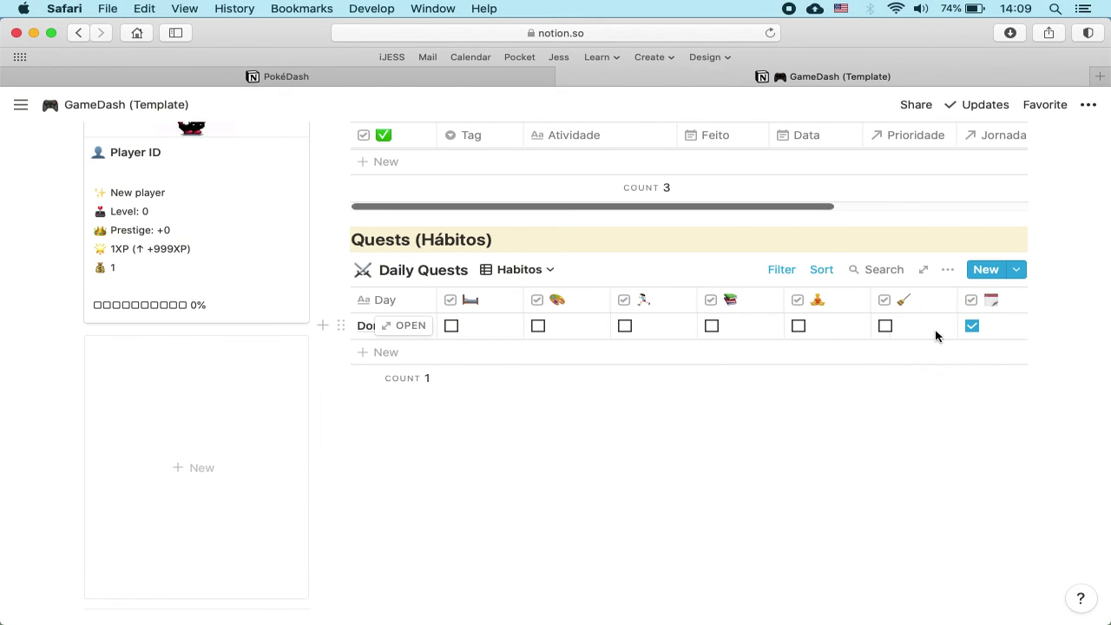
{"action": "left_click", "coordinate": [972, 326]}
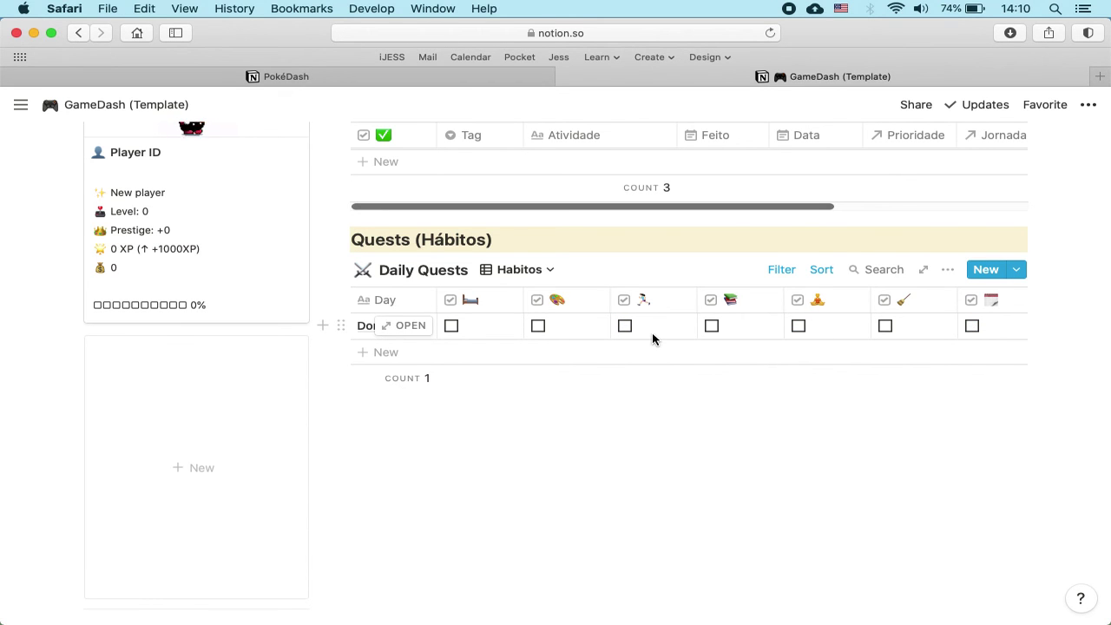
Display the Daily Quests in the Energia view and inspect Dom's Sono (h), Qualidade and Humor fields without filling them in
{"action": "scroll", "coordinate": [652, 333], "scroll_direction": "up", "scroll_amount": 2}
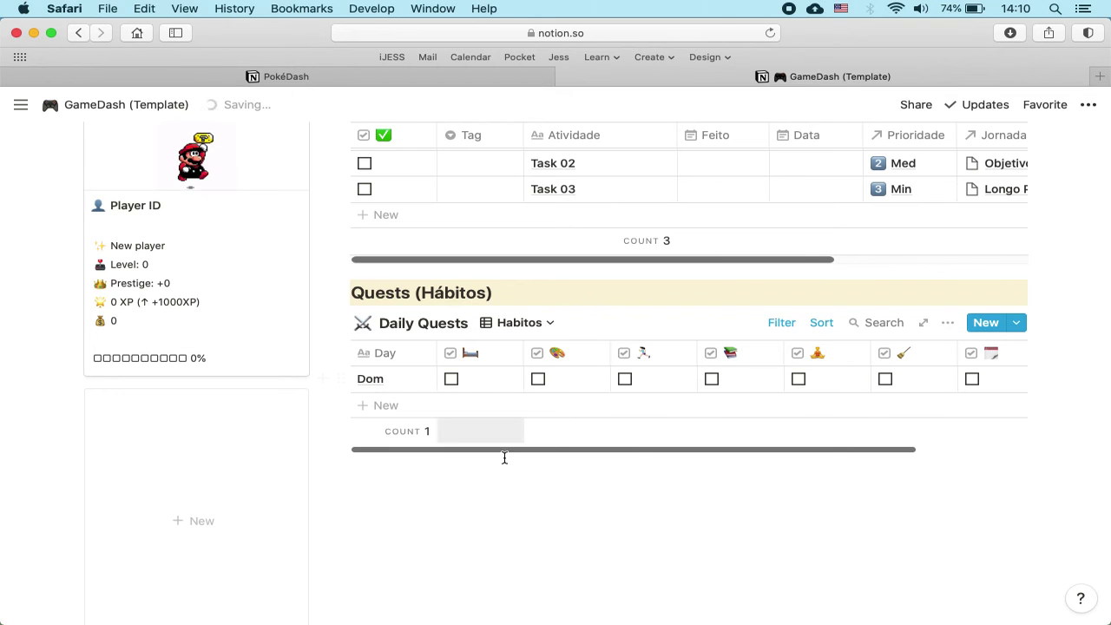
{"action": "left_click", "coordinate": [526, 322]}
{"action": "left_click", "coordinate": [450, 426]}
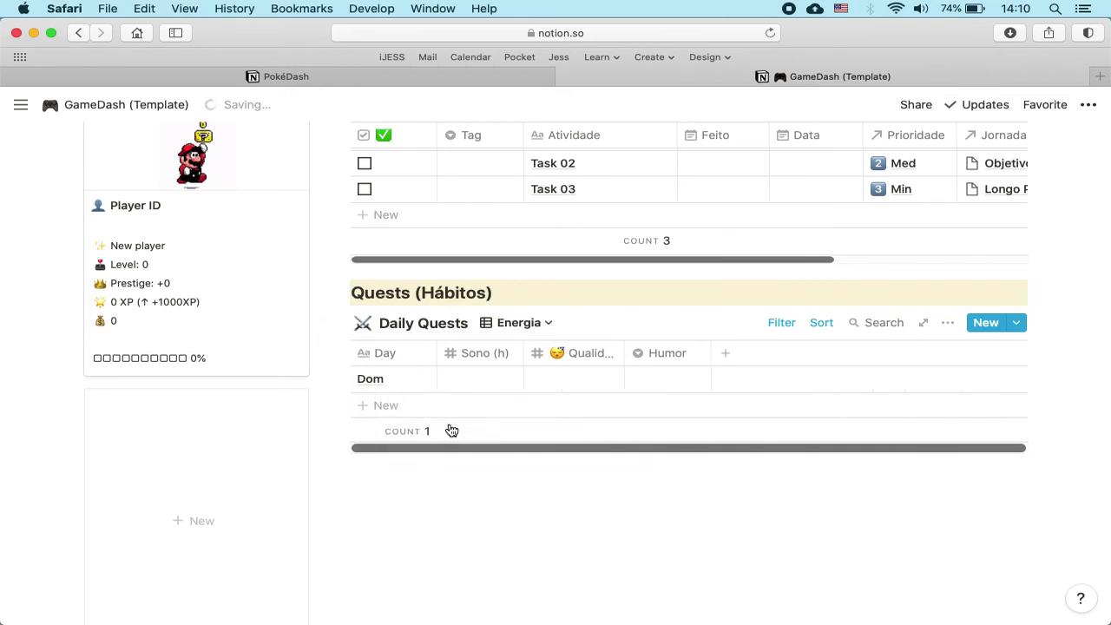
{"action": "left_click", "coordinate": [484, 379]}
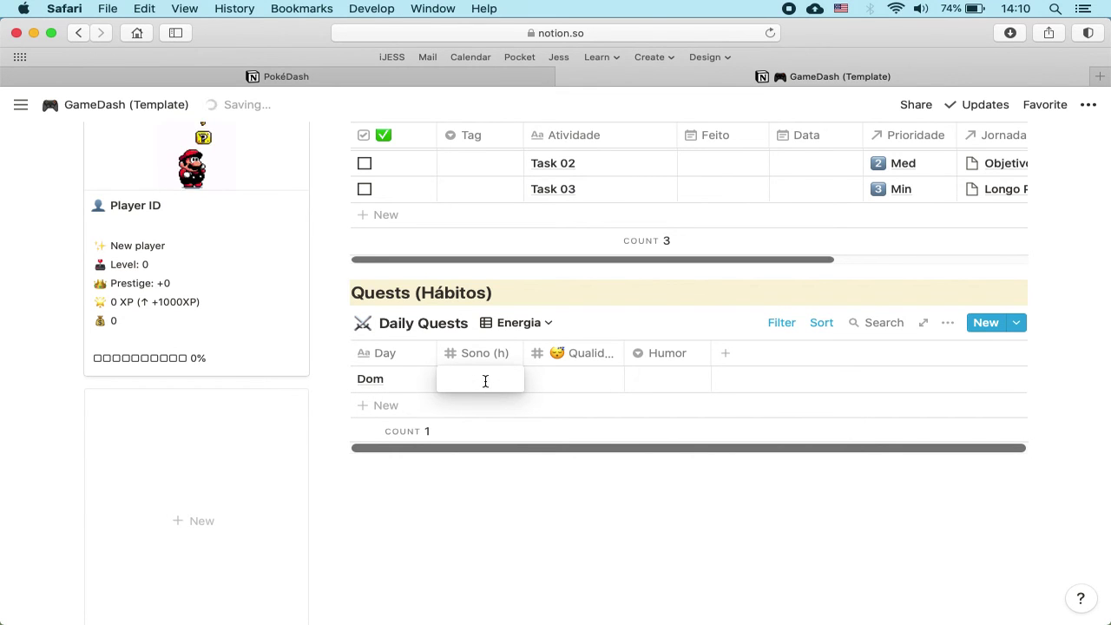
{"action": "key", "text": "Escape"}
{"action": "left_click", "coordinate": [571, 380]}
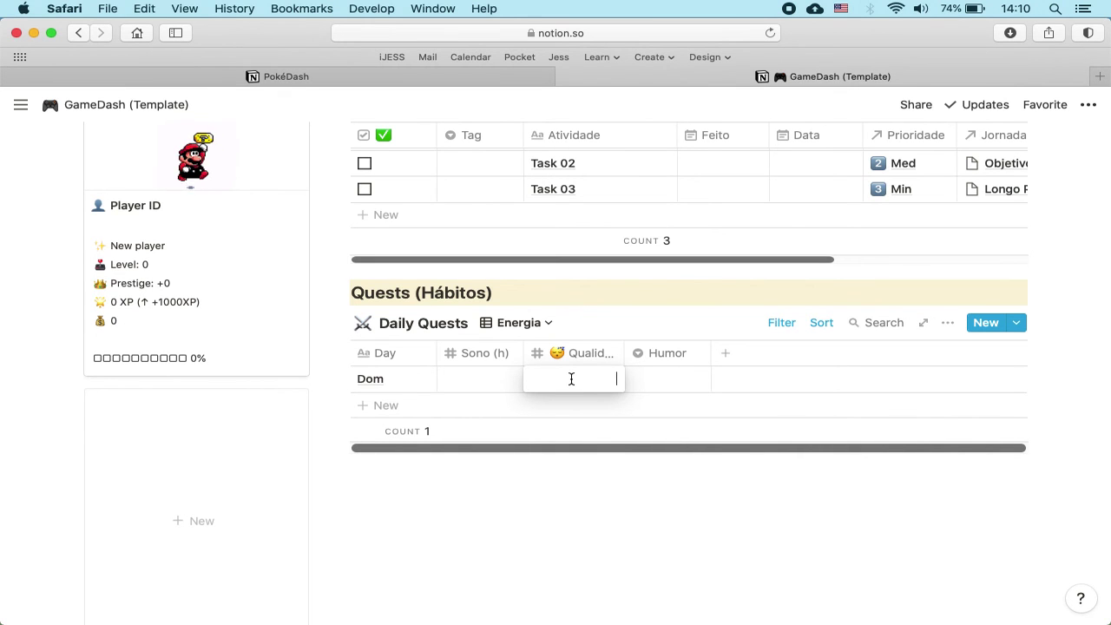
{"action": "key", "text": "Escape"}
{"action": "left_click", "coordinate": [674, 380]}
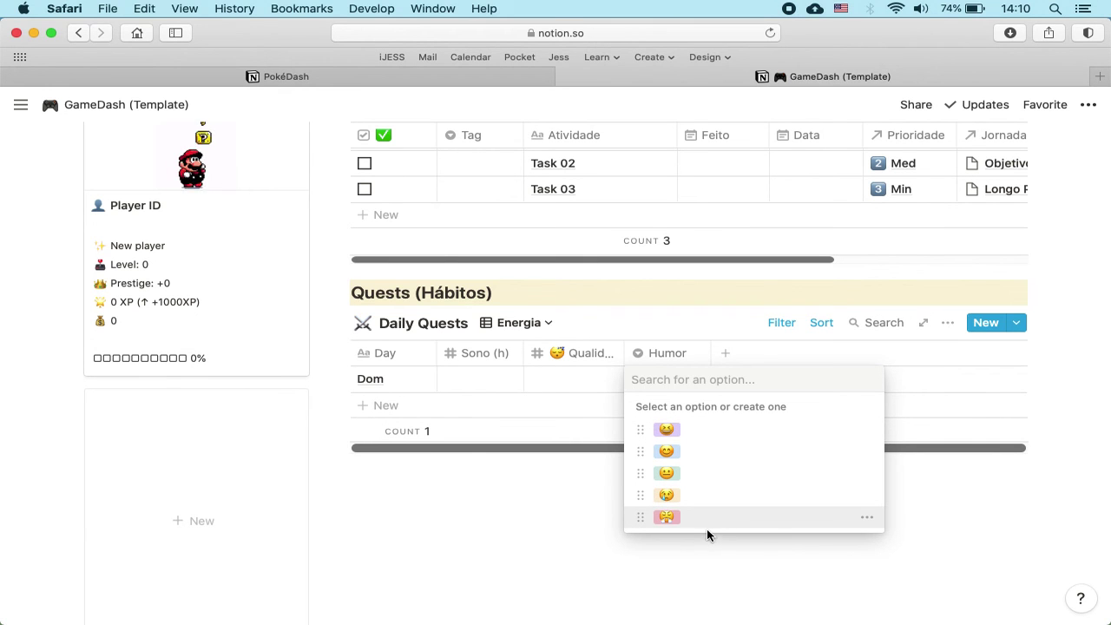
{"action": "key", "text": "Escape"}
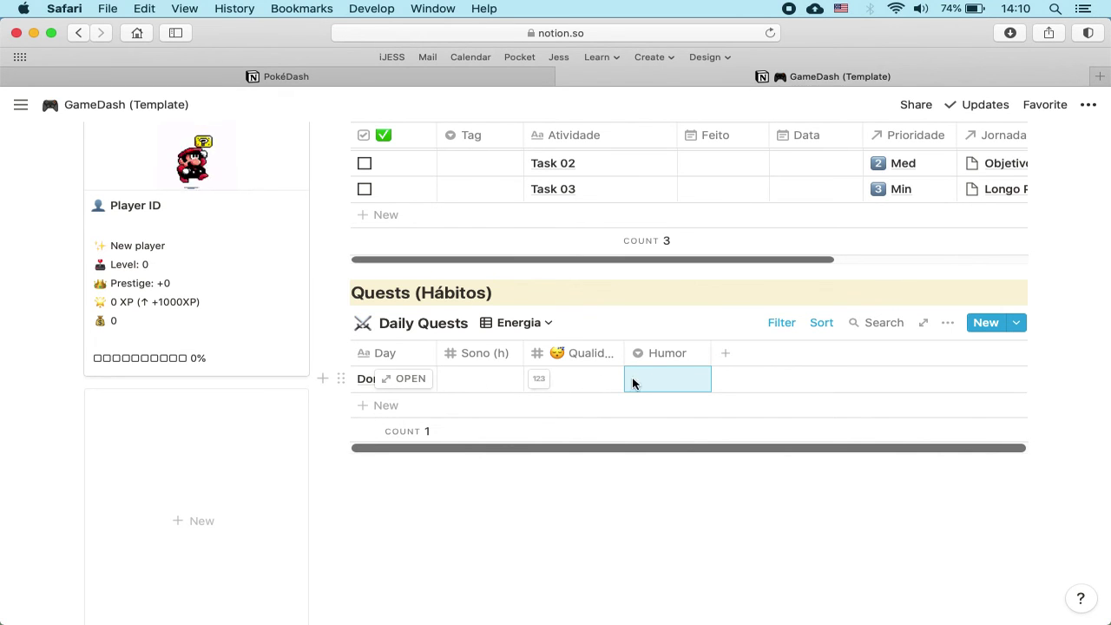
Try the first laughing-face option in Dom's Humor field, check the Player ID card's XP, and clear the Humor value
{"action": "left_click", "coordinate": [654, 384]}
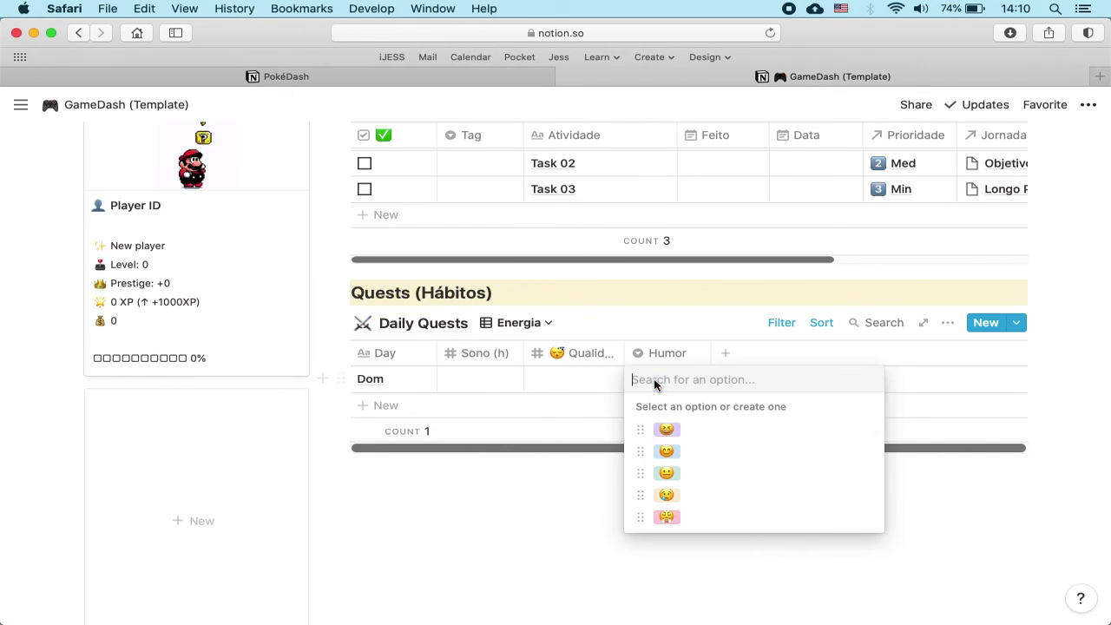
{"action": "left_click", "coordinate": [669, 429]}
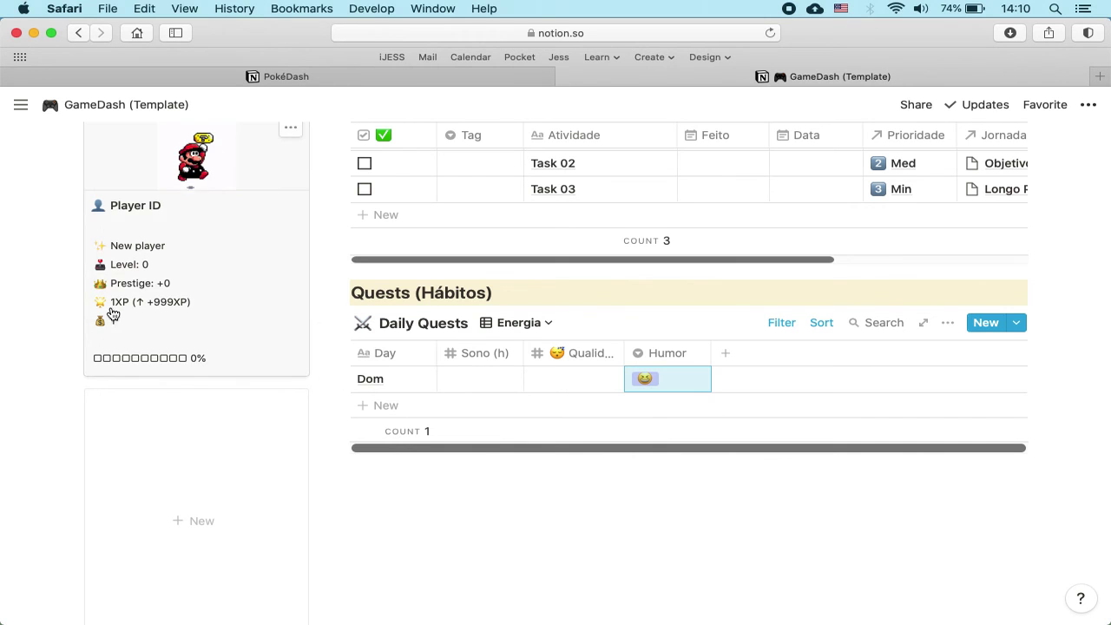
{"action": "key", "text": "BackSpace"}
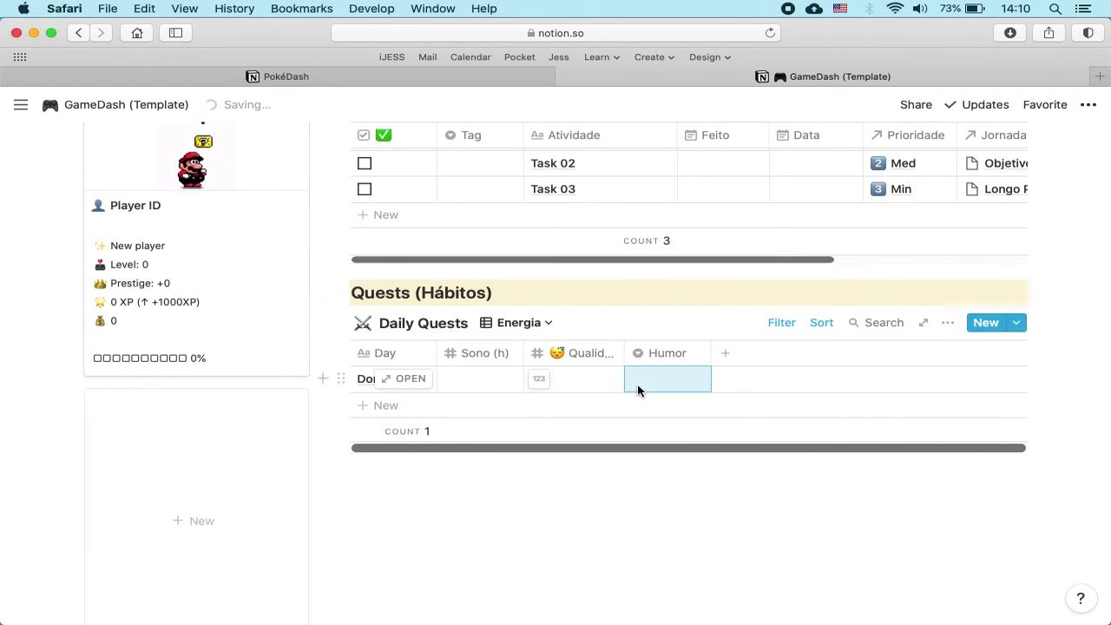
Open the Dom entry of Daily Quests as a page, clear its Data property, and close the page
{"action": "left_click", "coordinate": [542, 324]}
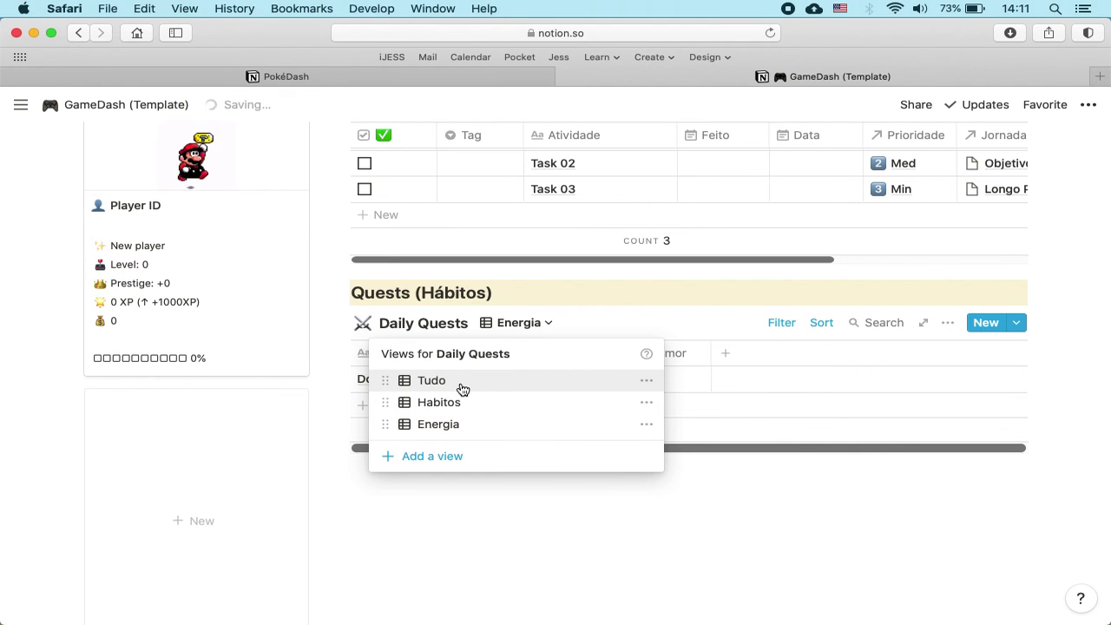
{"action": "left_click", "coordinate": [344, 379]}
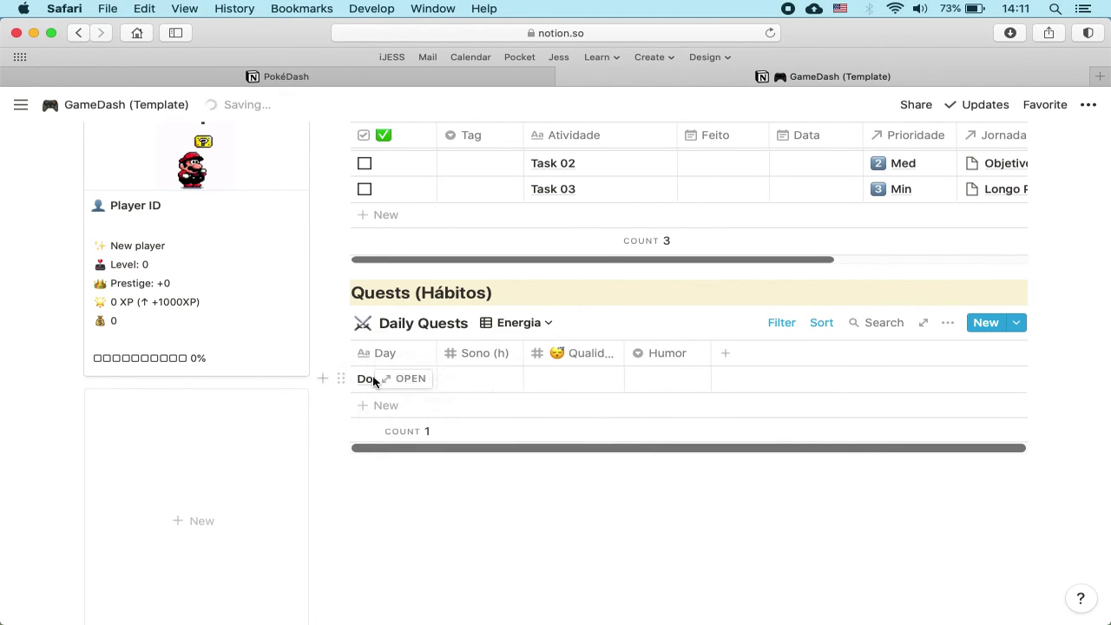
{"action": "left_click", "coordinate": [372, 380]}
{"action": "key", "text": "Escape"}
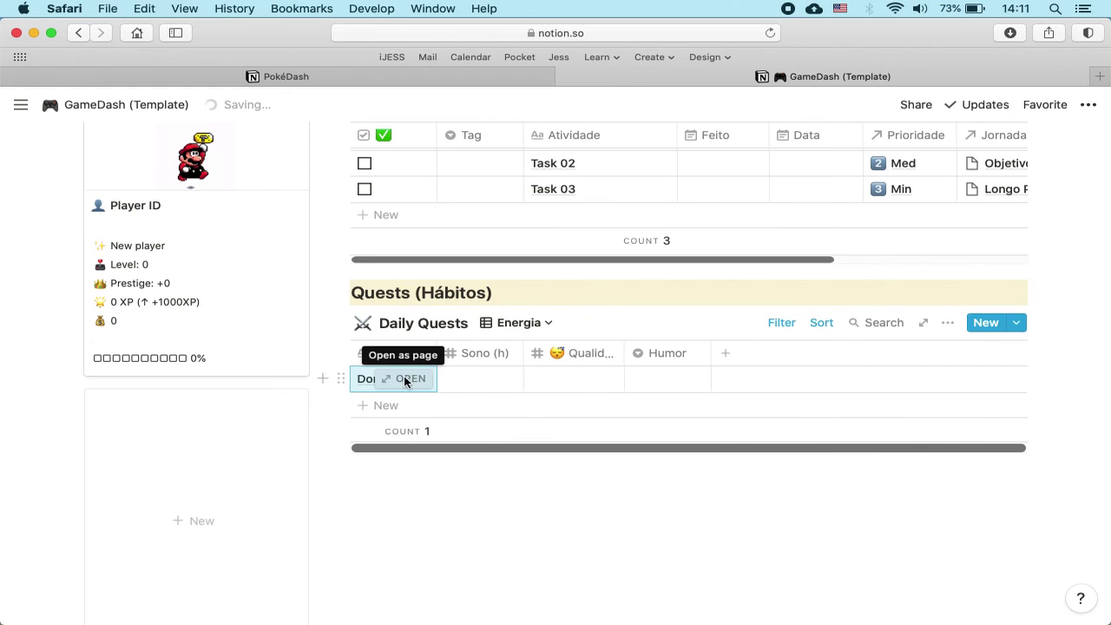
{"action": "left_click", "coordinate": [406, 379]}
{"action": "left_click", "coordinate": [460, 293]}
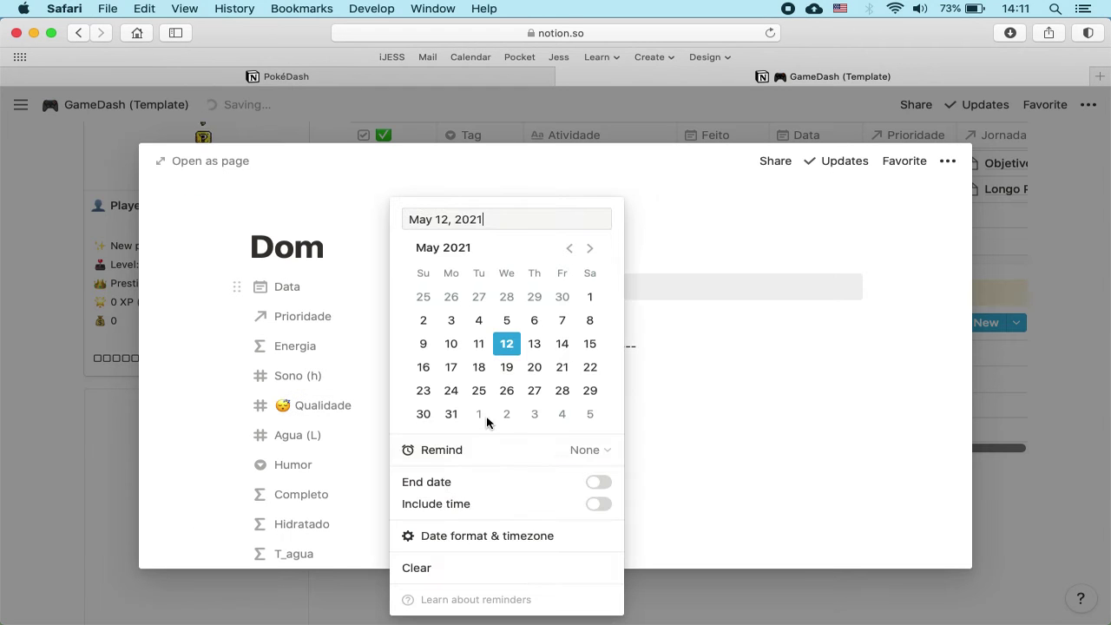
{"action": "left_click", "coordinate": [451, 578]}
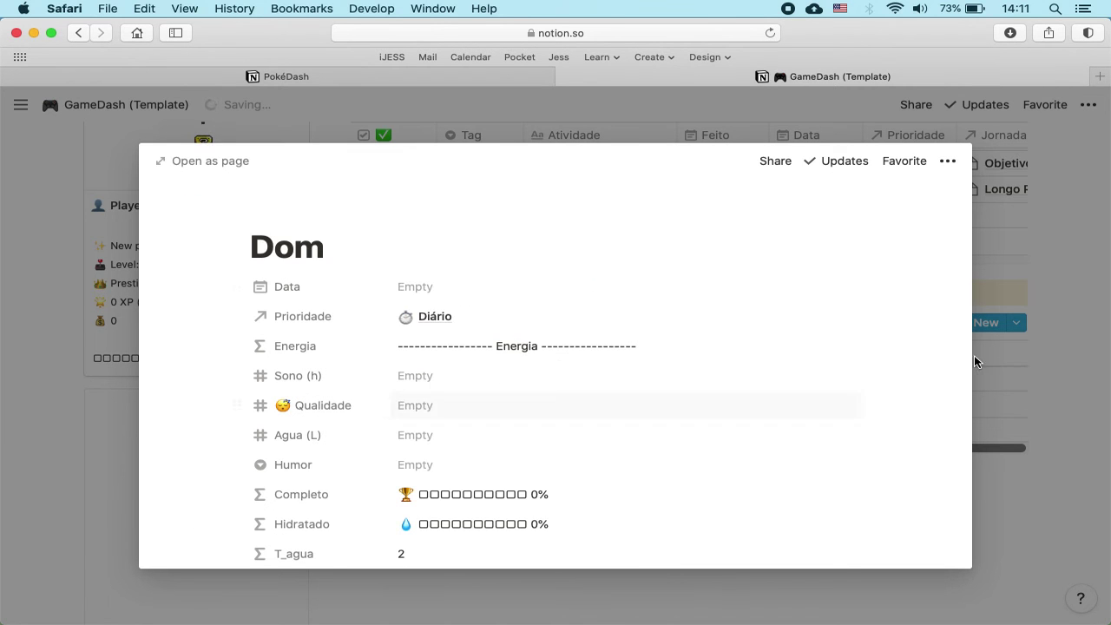
{"action": "left_click", "coordinate": [1045, 340]}
{"action": "left_click", "coordinate": [414, 405]}
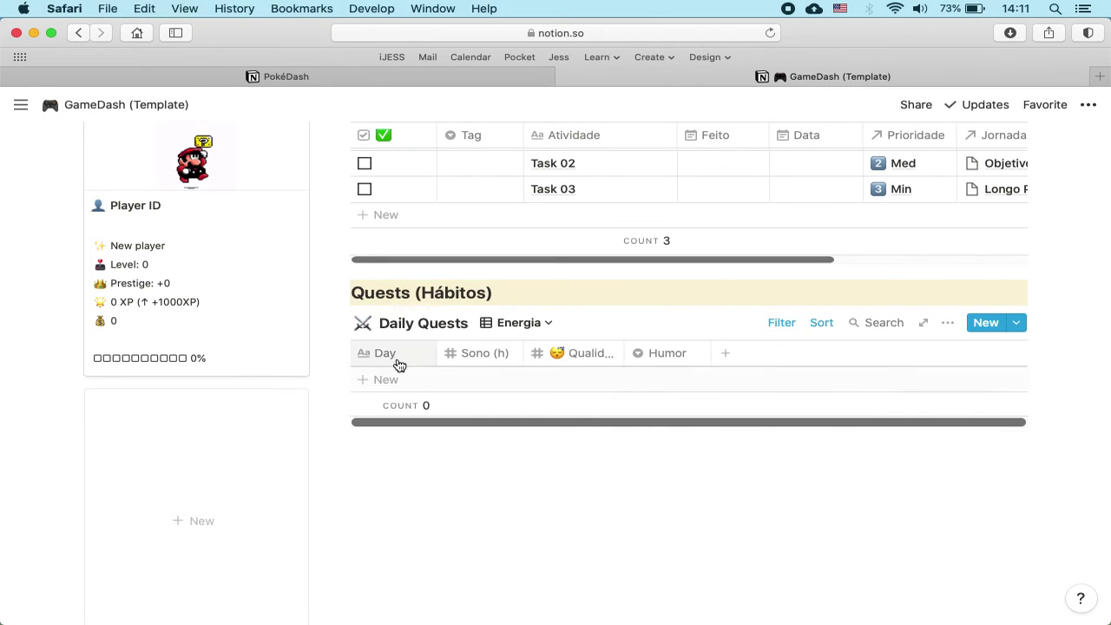
Display the Daily Quests in the Tudo view and look across its habit columns
{"action": "left_click", "coordinate": [502, 330]}
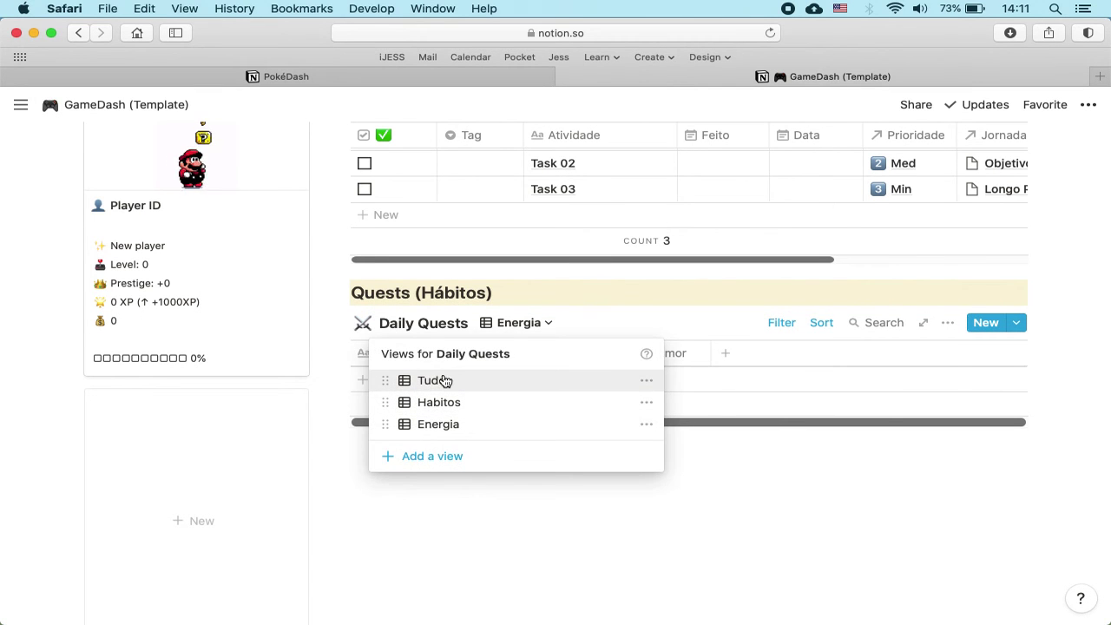
{"action": "left_click", "coordinate": [434, 380]}
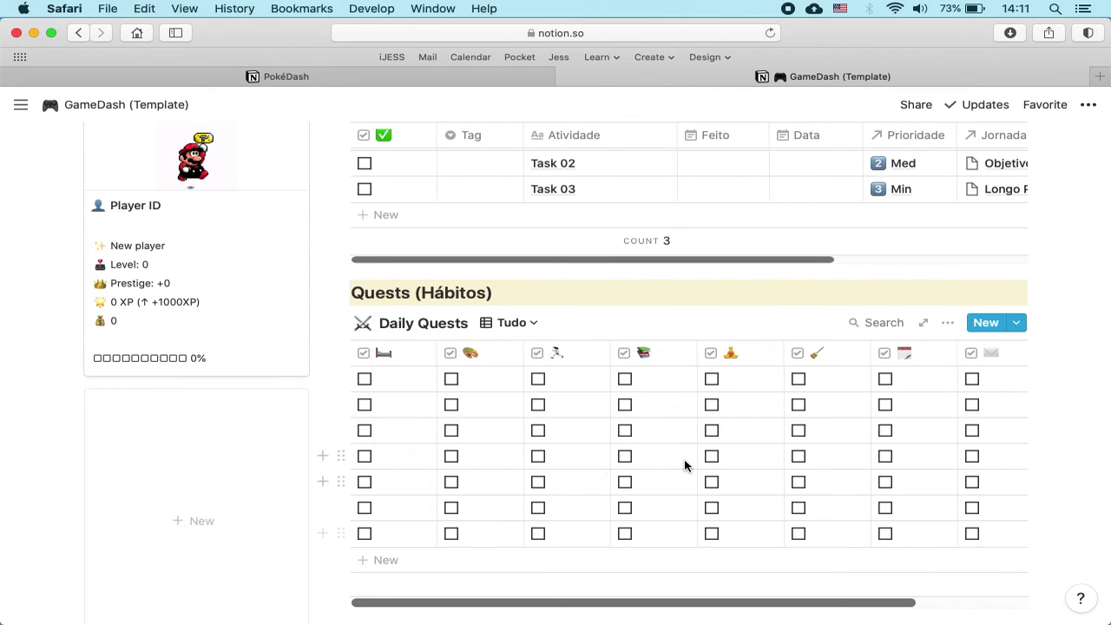
{"action": "scroll", "coordinate": [684, 466], "scroll_direction": "right", "scroll_amount": 3}
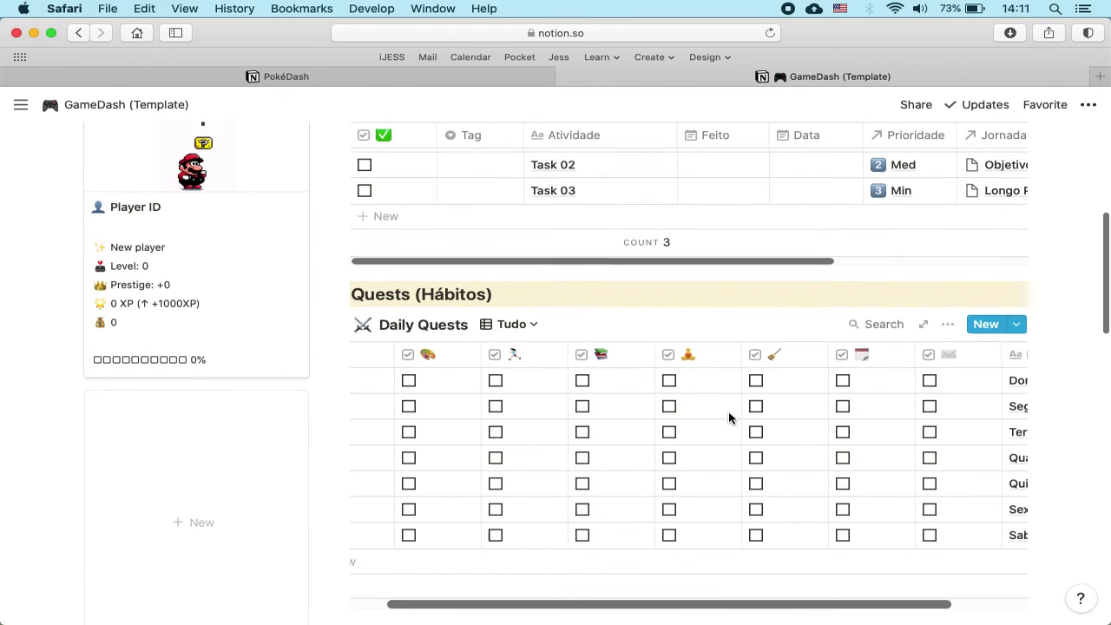
{"action": "scroll", "coordinate": [728, 418], "scroll_direction": "left", "scroll_amount": 2}
{"action": "left_click", "coordinate": [535, 324]}
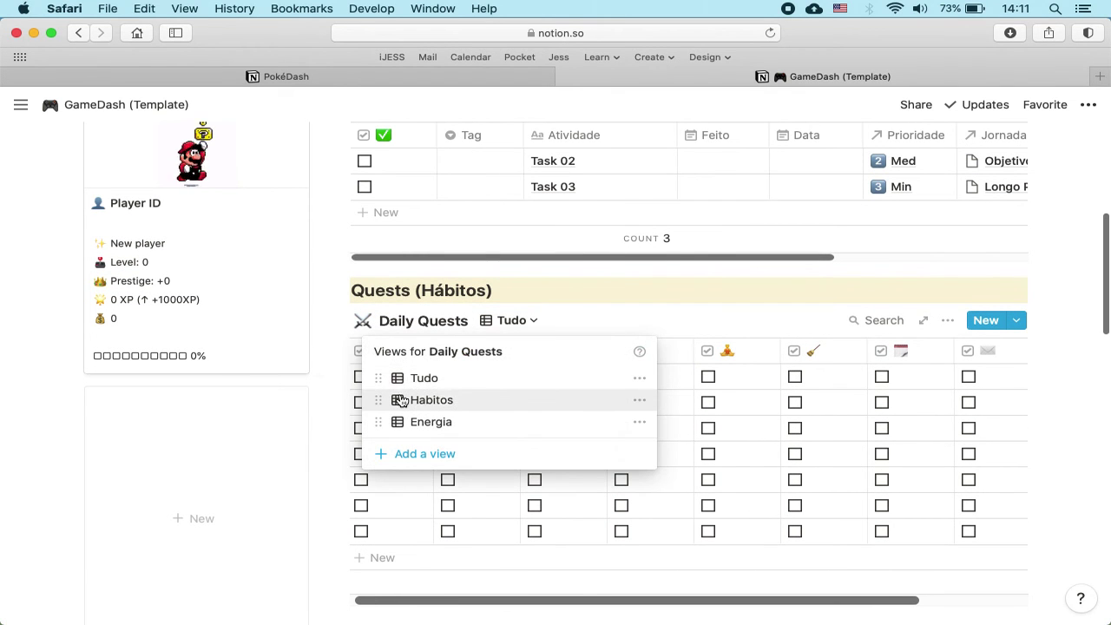
{"action": "left_click", "coordinate": [656, 304]}
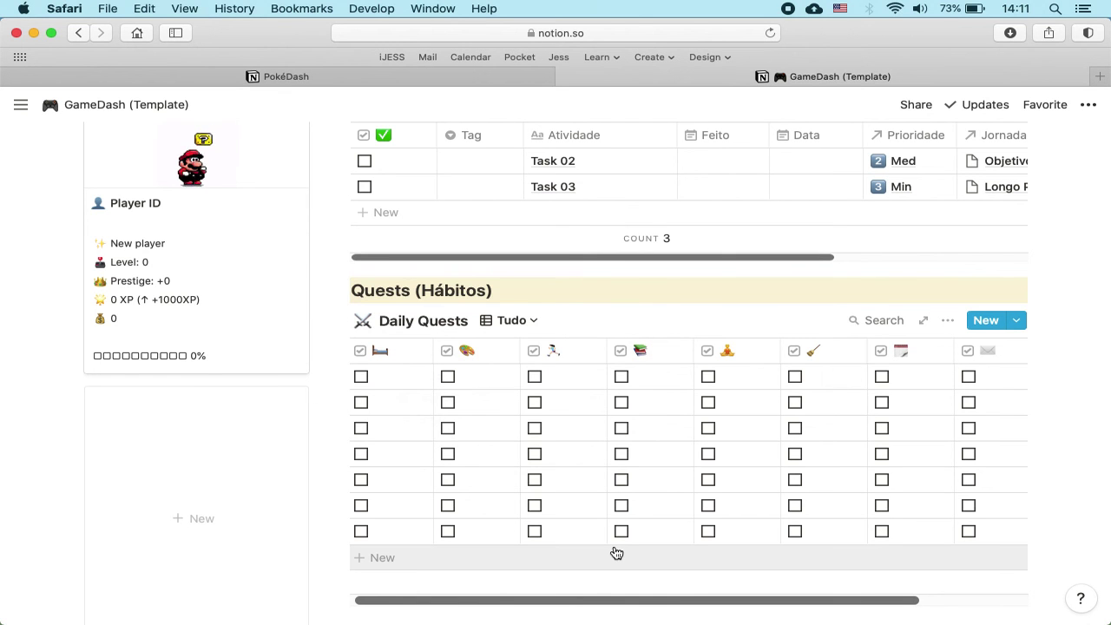
Open the block actions of the Quick (Acesso Rápido) information callout, dismiss them, and remove the stray empty line below it
{"action": "scroll", "coordinate": [617, 553], "scroll_direction": "up", "scroll_amount": 3}
{"action": "scroll", "coordinate": [615, 551], "scroll_direction": "down", "scroll_amount": 4}
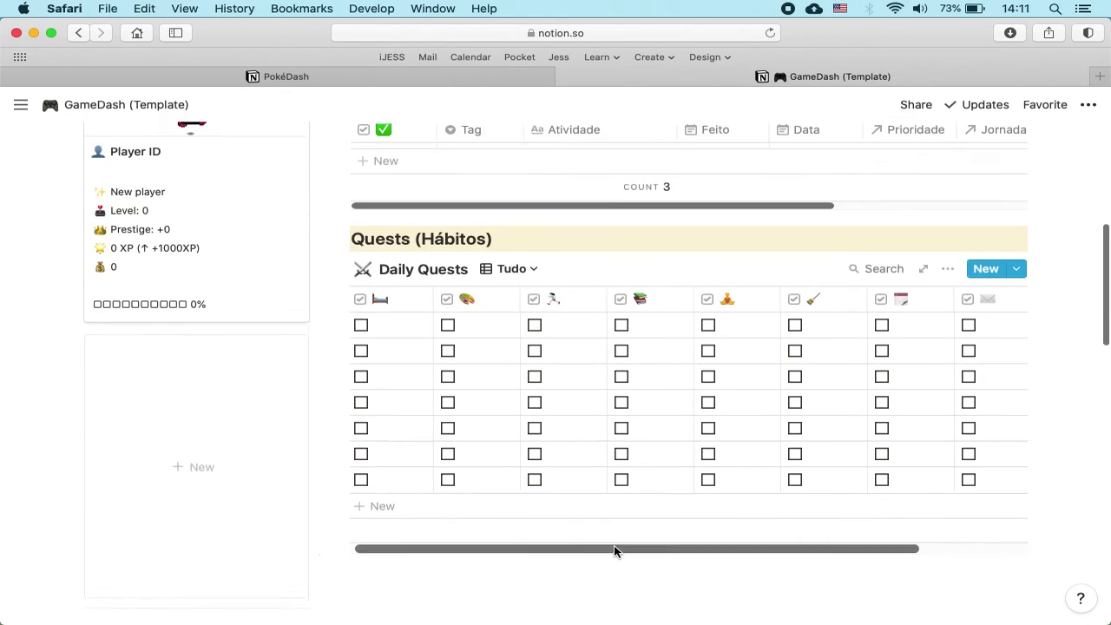
{"action": "scroll", "coordinate": [614, 550], "scroll_direction": "down", "scroll_amount": 5}
{"action": "scroll", "coordinate": [613, 551], "scroll_direction": "up", "scroll_amount": 1}
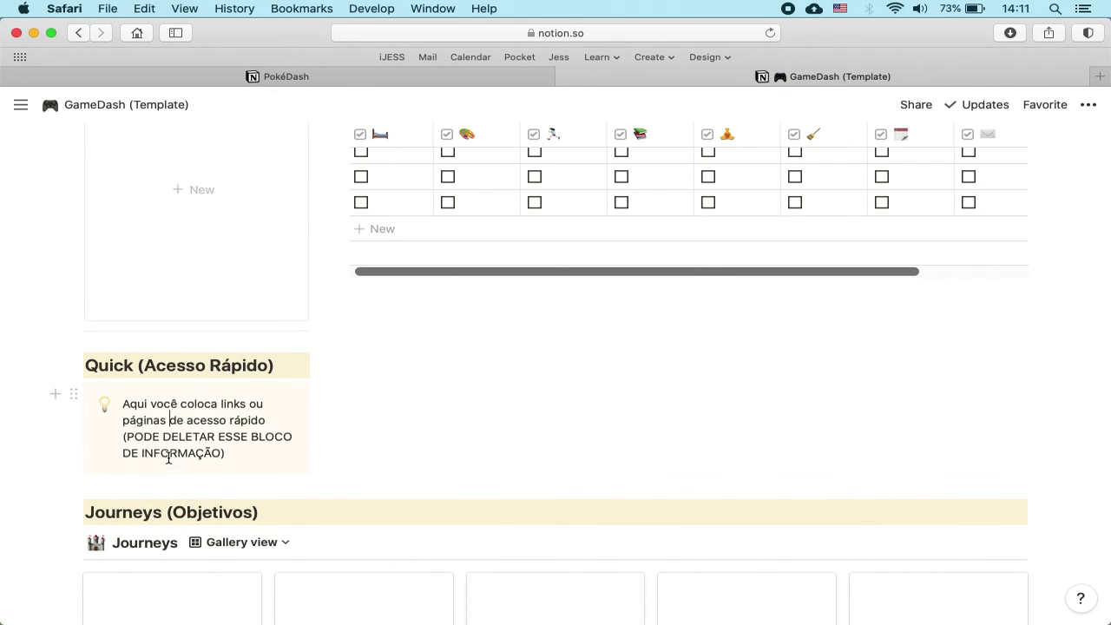
{"action": "left_click", "coordinate": [73, 395]}
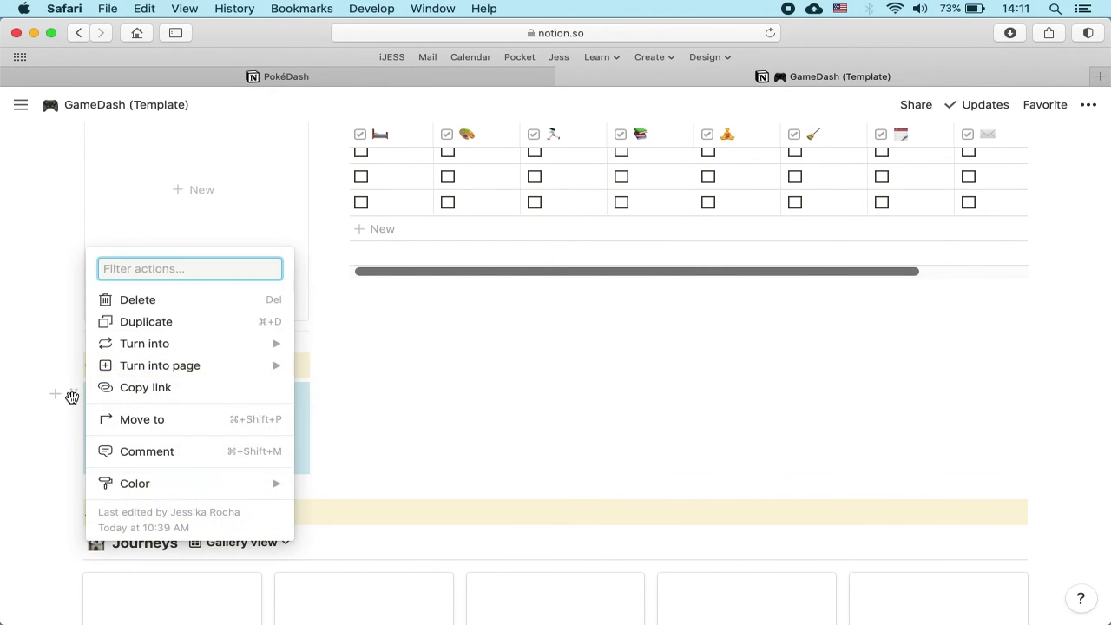
{"action": "left_click", "coordinate": [72, 397]}
{"action": "left_click", "coordinate": [124, 485]}
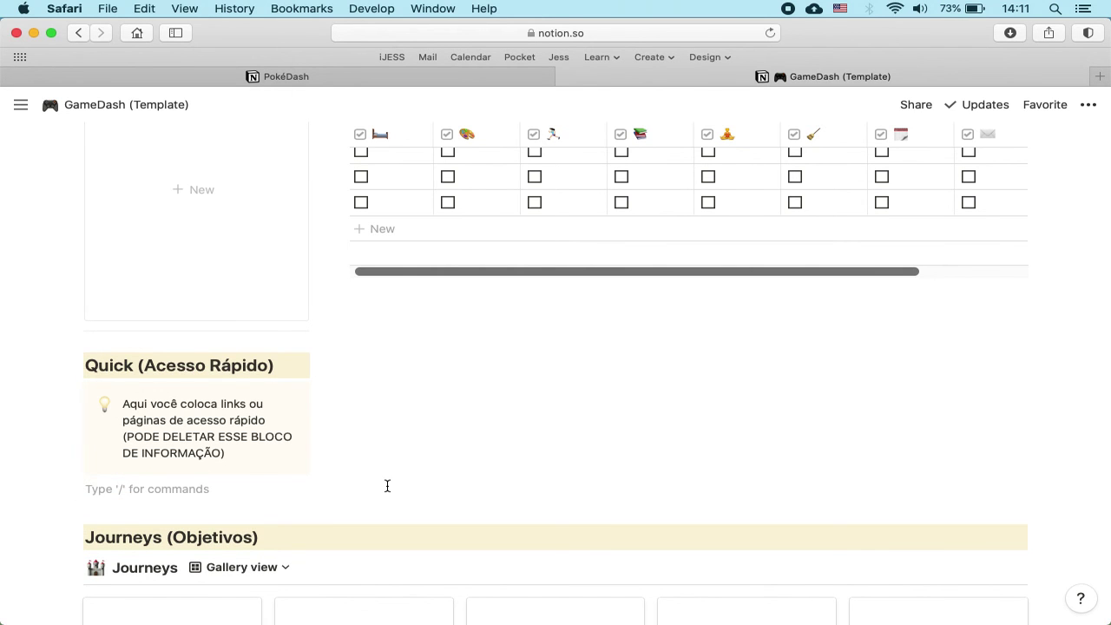
{"action": "key", "text": "BackSpace"}
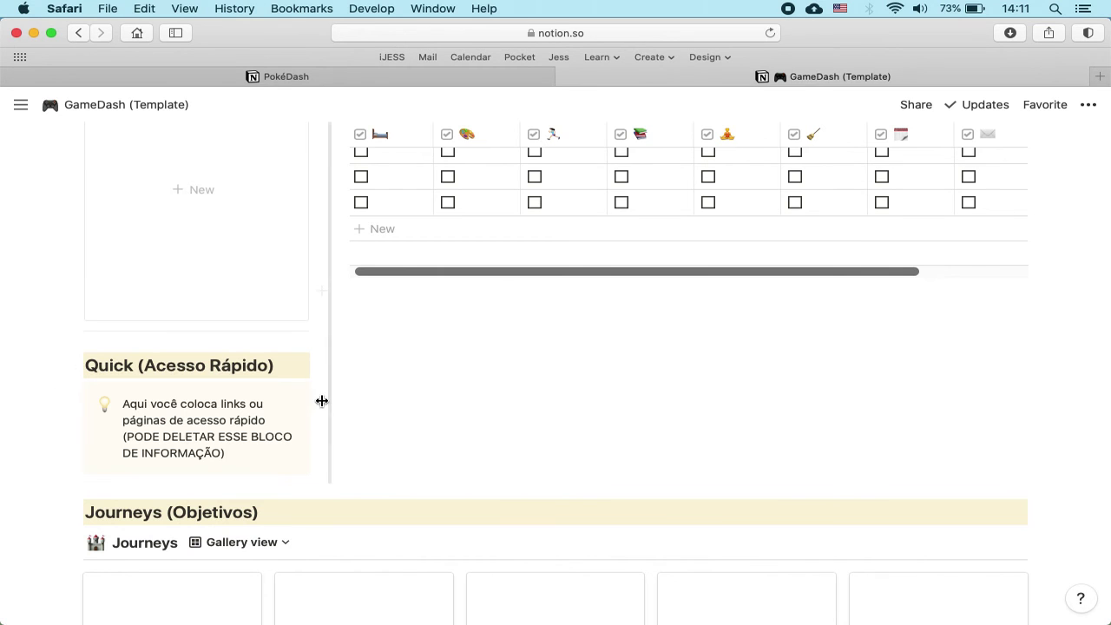
Examine the Journeys (Objetivos) gallery and compare its cards with the Jornada column of the Missions table
{"action": "scroll", "coordinate": [414, 318], "scroll_direction": "down", "scroll_amount": 5}
{"action": "scroll", "coordinate": [414, 318], "scroll_direction": "up", "scroll_amount": 3}
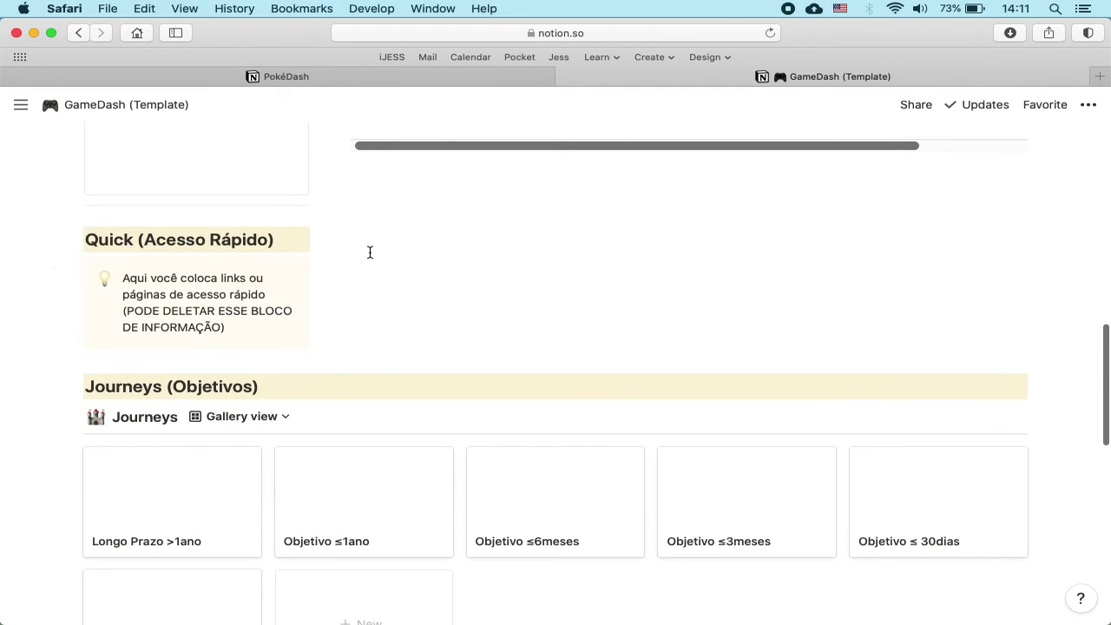
{"action": "scroll", "coordinate": [369, 252], "scroll_direction": "down", "scroll_amount": 5}
{"action": "scroll", "coordinate": [310, 256], "scroll_direction": "up", "scroll_amount": 2}
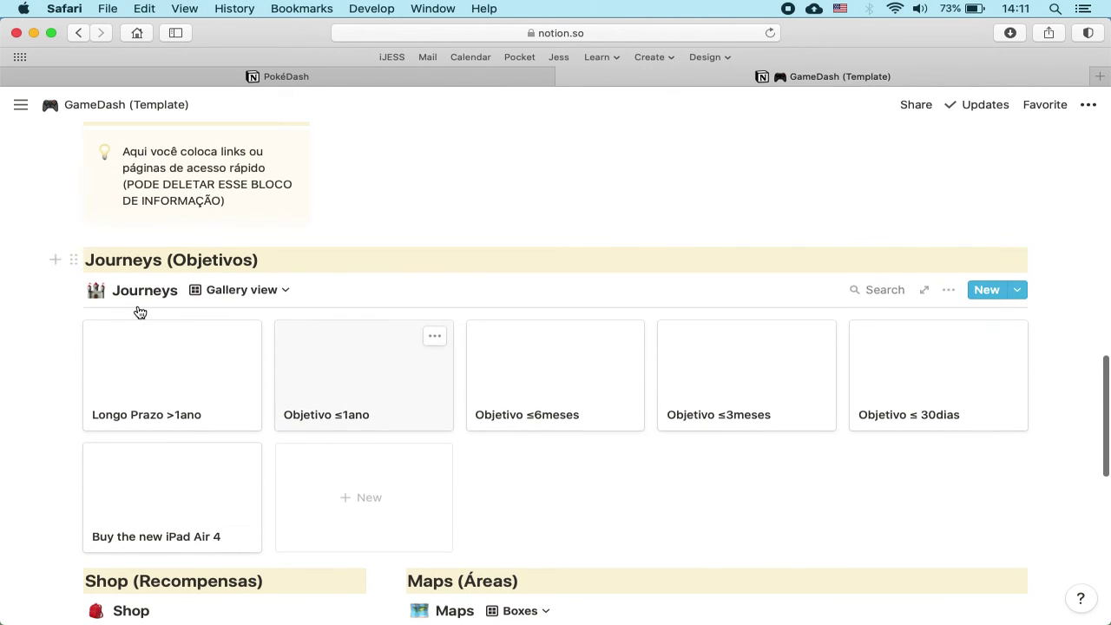
{"action": "scroll", "coordinate": [461, 330], "scroll_direction": "up", "scroll_amount": 10}
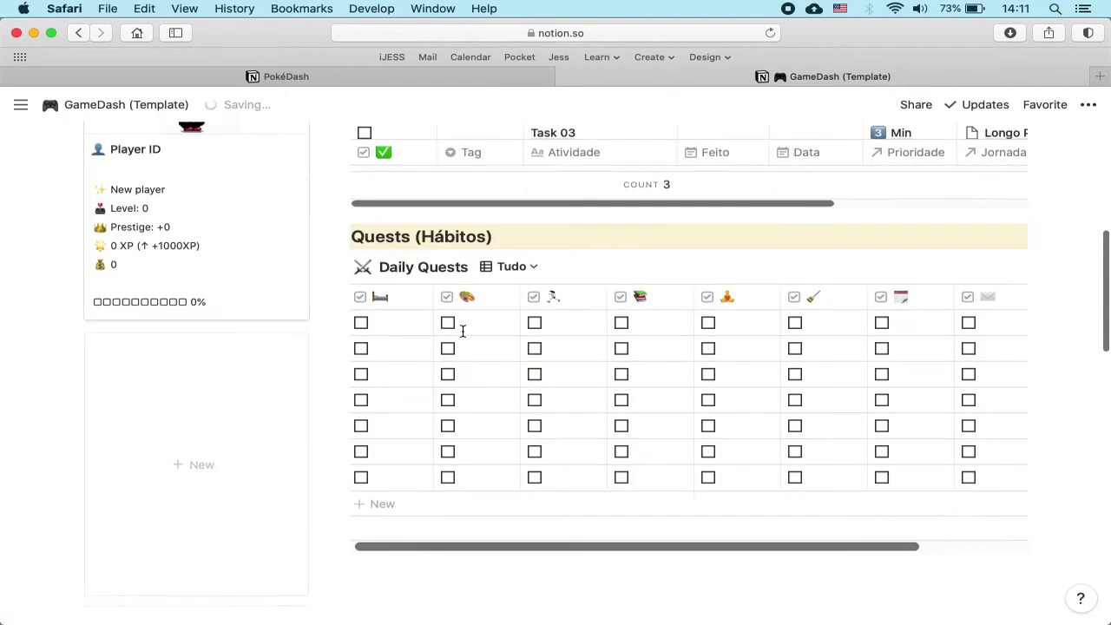
{"action": "scroll", "coordinate": [935, 393], "scroll_direction": "right", "scroll_amount": 5}
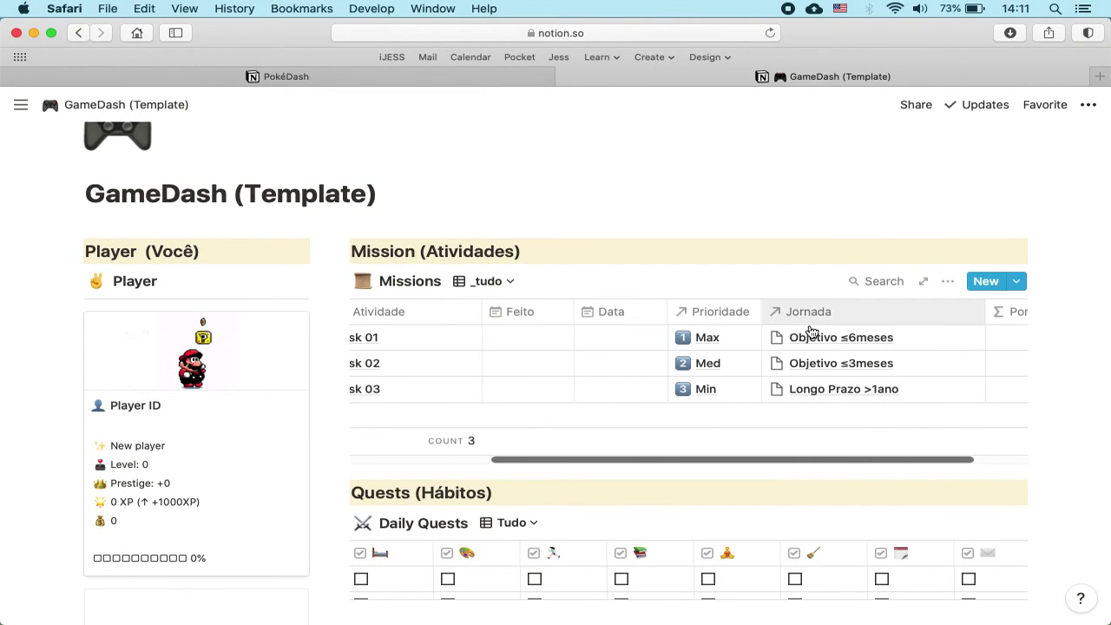
{"action": "scroll", "coordinate": [873, 382], "scroll_direction": "down", "scroll_amount": 1}
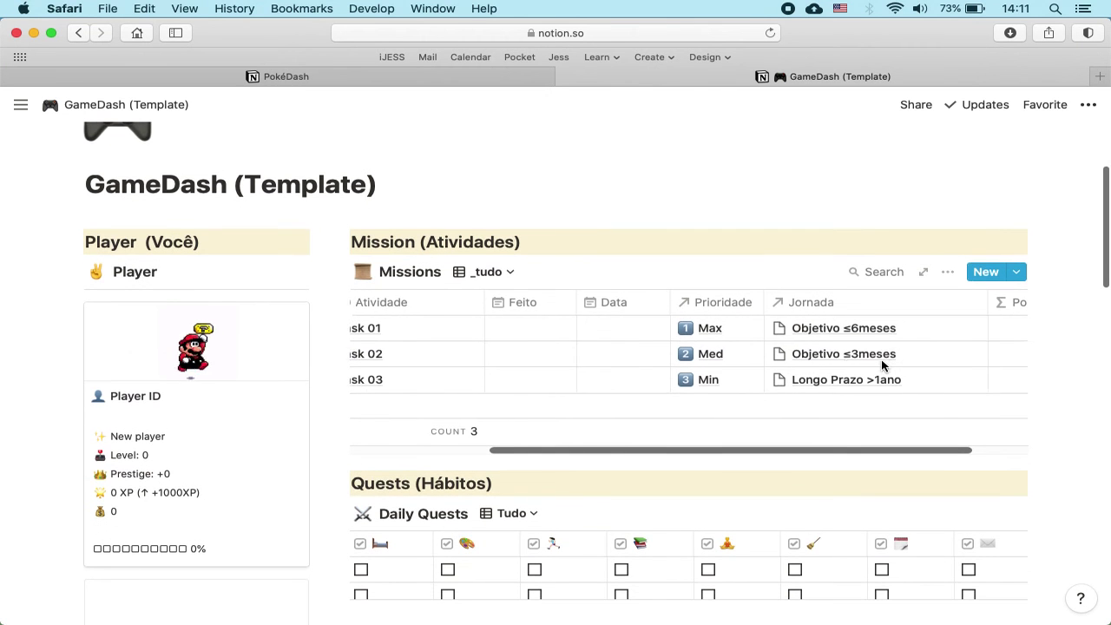
{"action": "scroll", "coordinate": [880, 362], "scroll_direction": "left", "scroll_amount": 5}
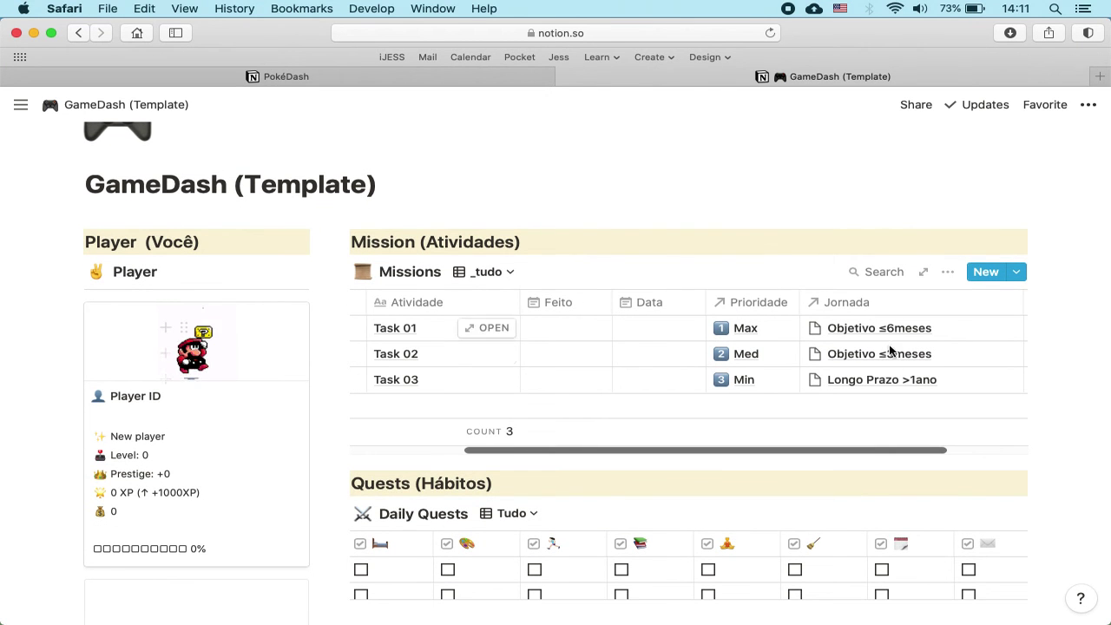
Display the Journeys in the Time Frame view, and open the Objetivo ≤ 30dias card to view its properties before closing it
{"action": "scroll", "coordinate": [893, 400], "scroll_direction": "down", "scroll_amount": 10}
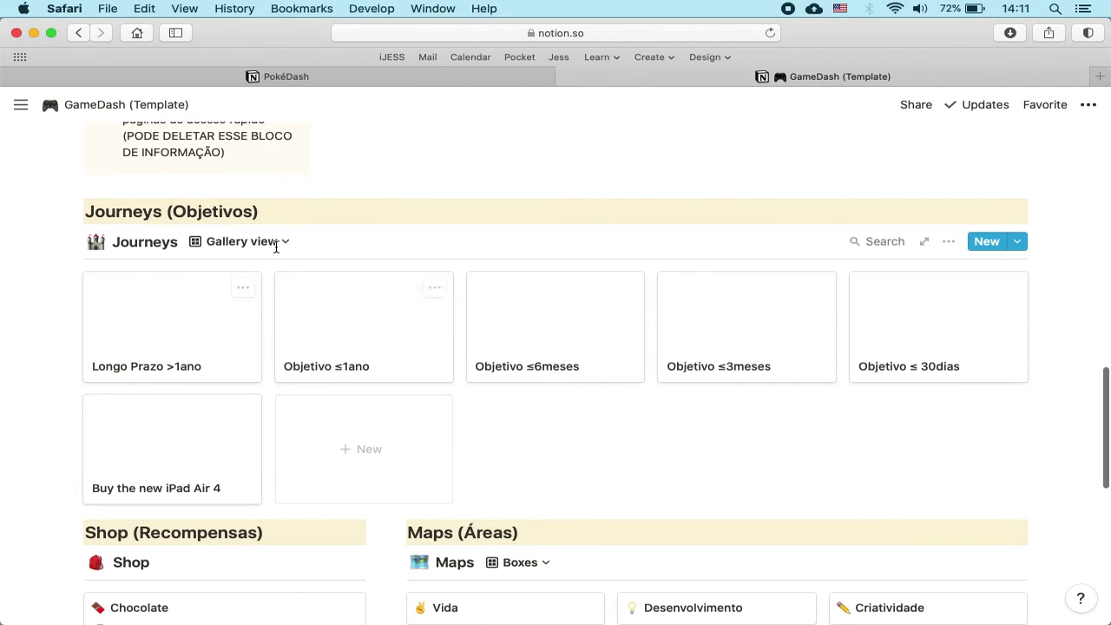
{"action": "left_click", "coordinate": [254, 242]}
{"action": "left_click", "coordinate": [154, 322]}
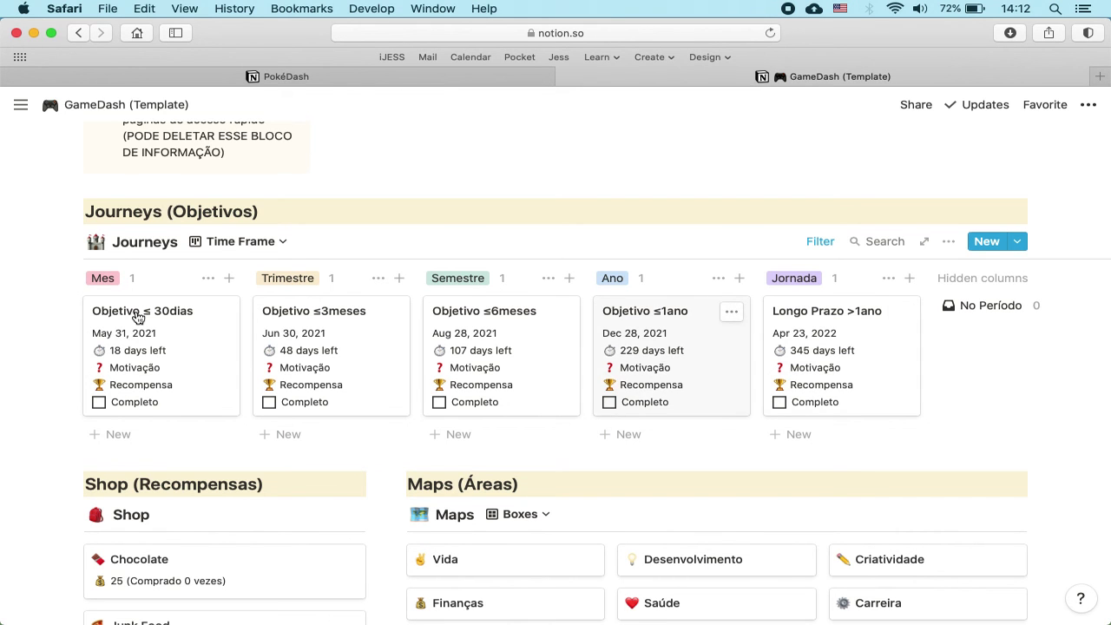
{"action": "left_click", "coordinate": [159, 368]}
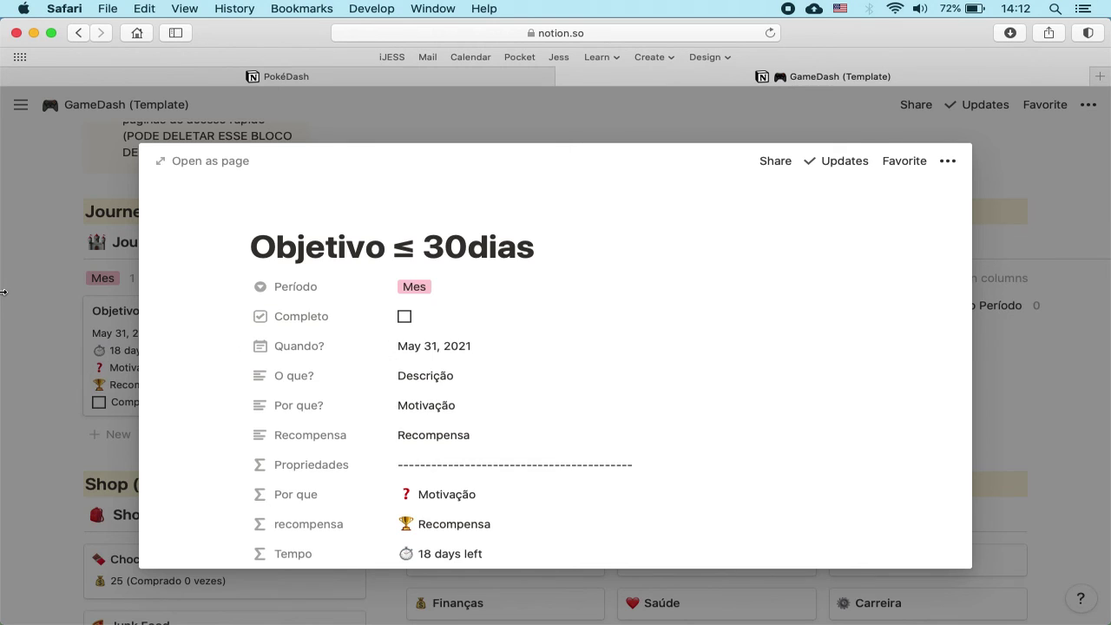
{"action": "left_click", "coordinate": [83, 343]}
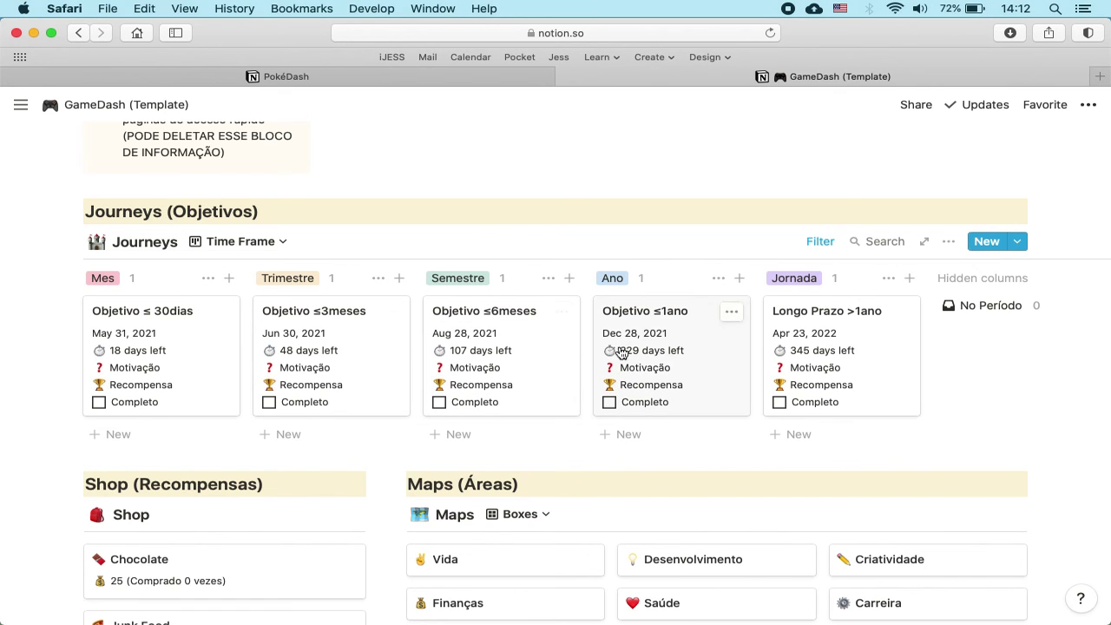
Open the Objetivo ≤ 30dias card, check its O que? description field, and highlight the card's title
{"action": "left_click", "coordinate": [146, 350]}
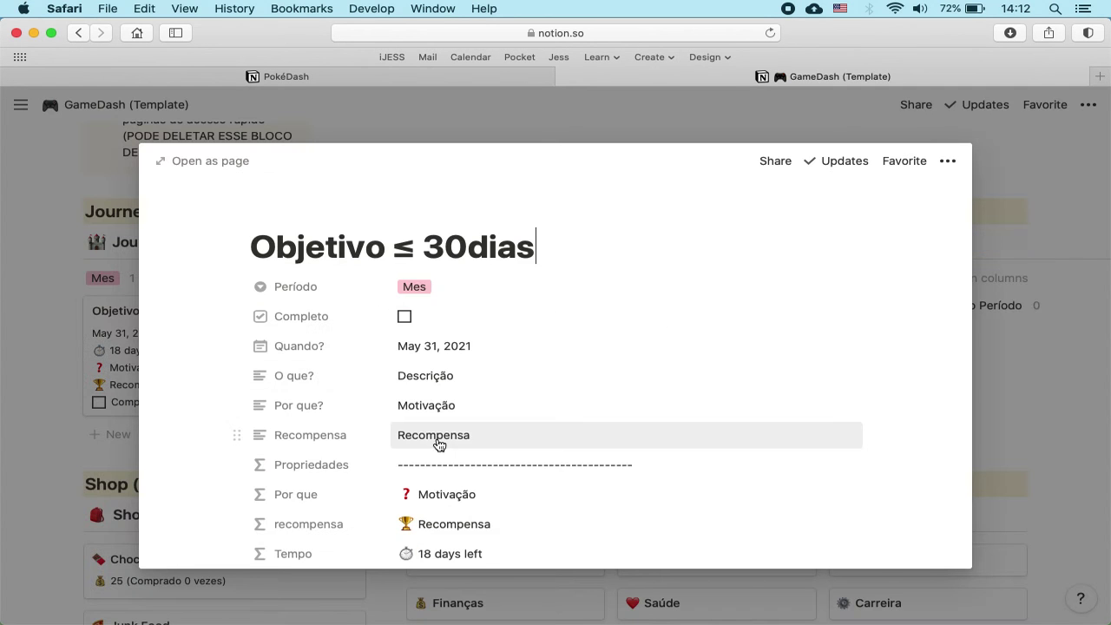
{"action": "left_click", "coordinate": [426, 376]}
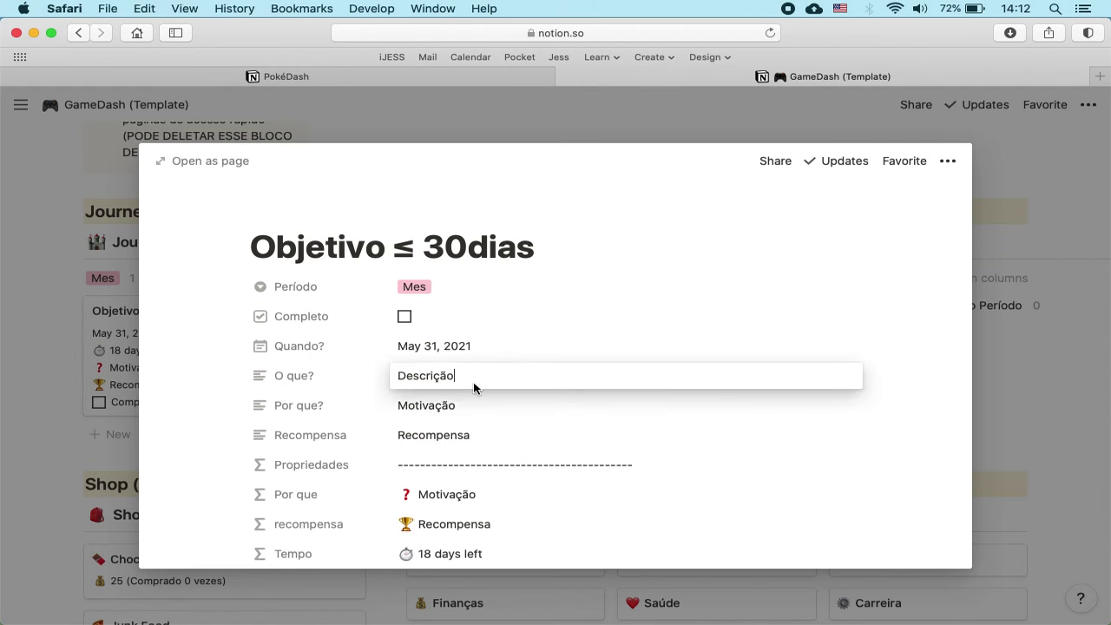
{"action": "key", "text": "Escape"}
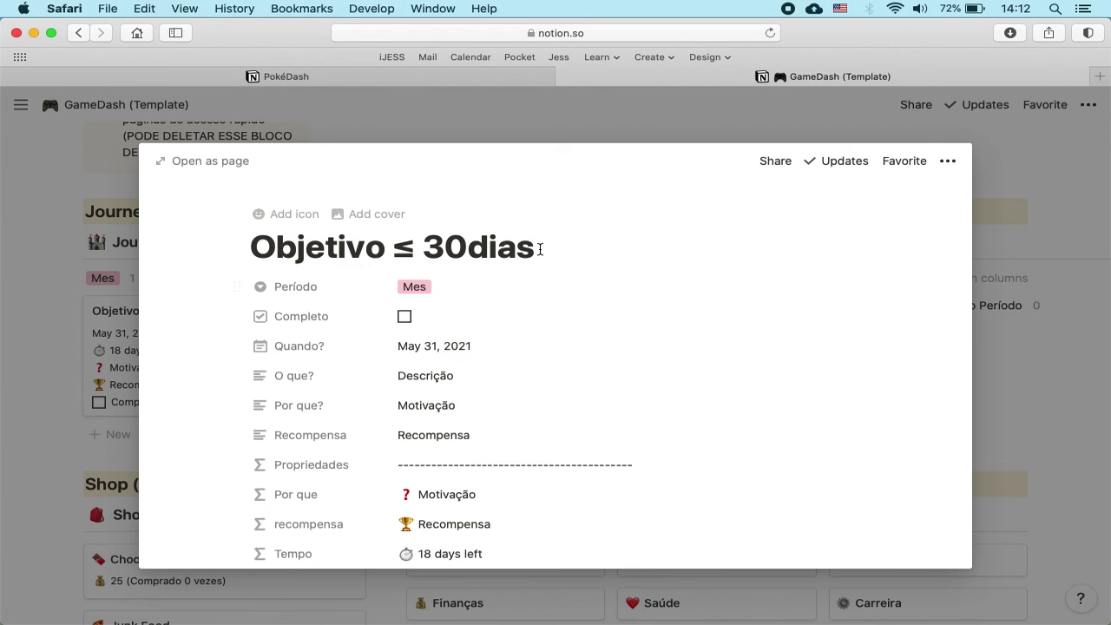
{"action": "left_click_drag", "start_coordinate": [539, 249], "coordinate": [253, 243]}
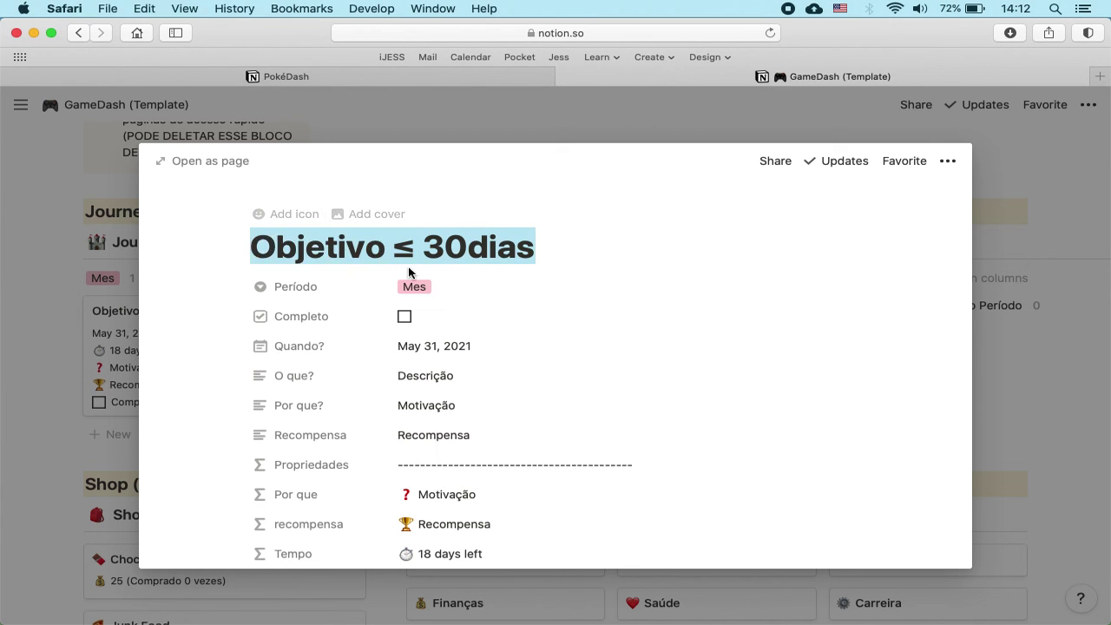
{"action": "left_click", "coordinate": [542, 246]}
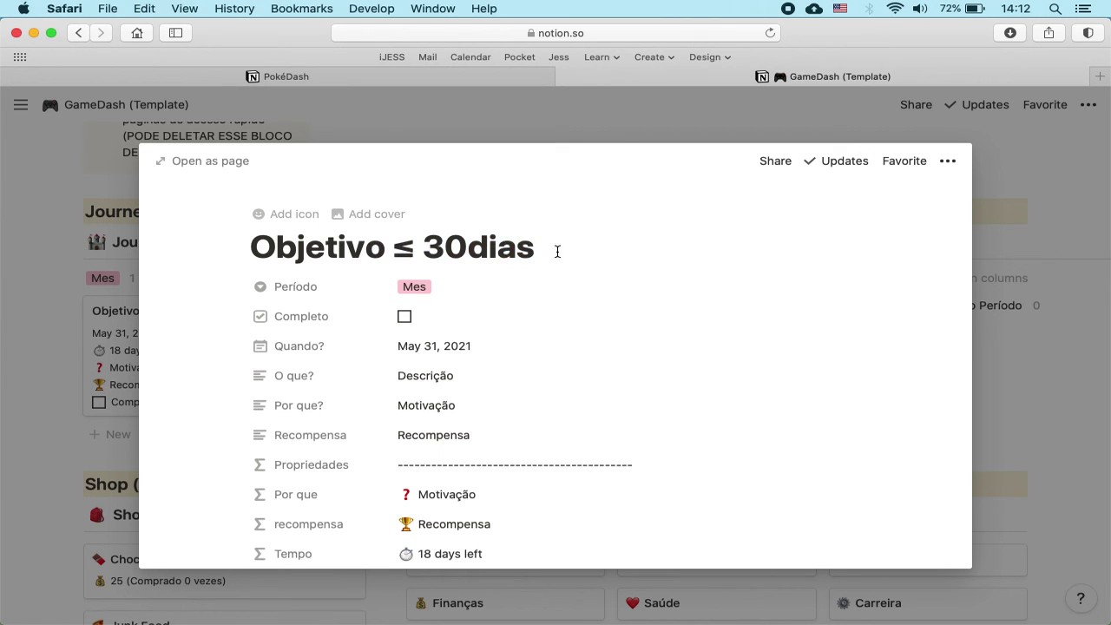
{"action": "left_click_drag", "start_coordinate": [557, 252], "coordinate": [347, 226]}
{"action": "left_click", "coordinate": [519, 247]}
{"action": "left_click_drag", "start_coordinate": [578, 243], "coordinate": [249, 231]}
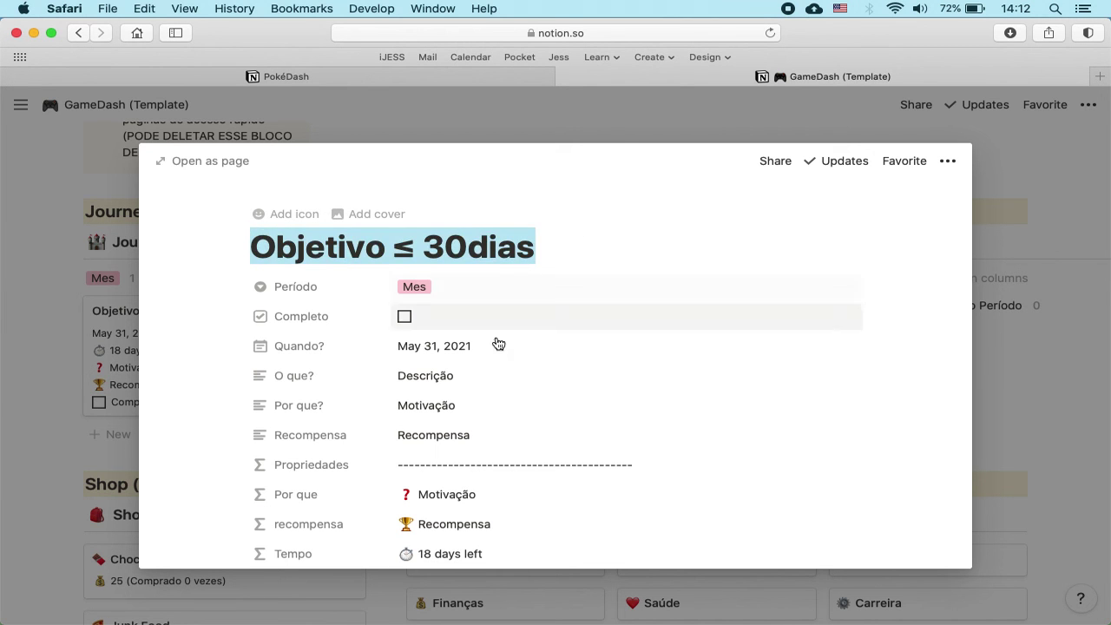
Inspect the card's O que? and Por que? fields, highlight the Motivação text, and leave the field unedited
{"action": "left_click", "coordinate": [417, 379]}
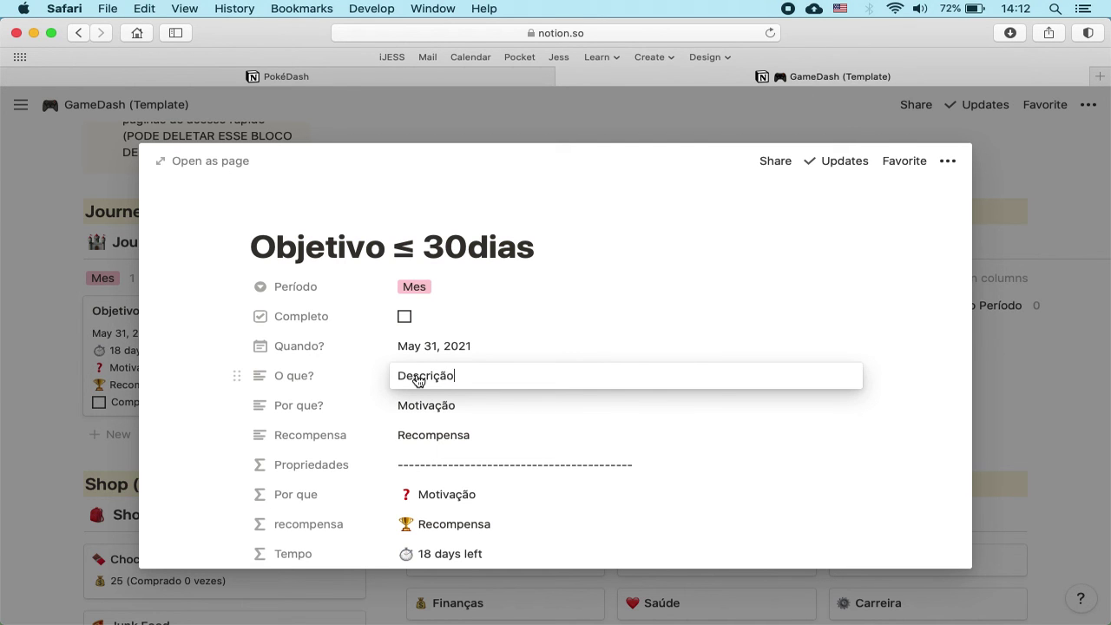
{"action": "left_click", "coordinate": [434, 409]}
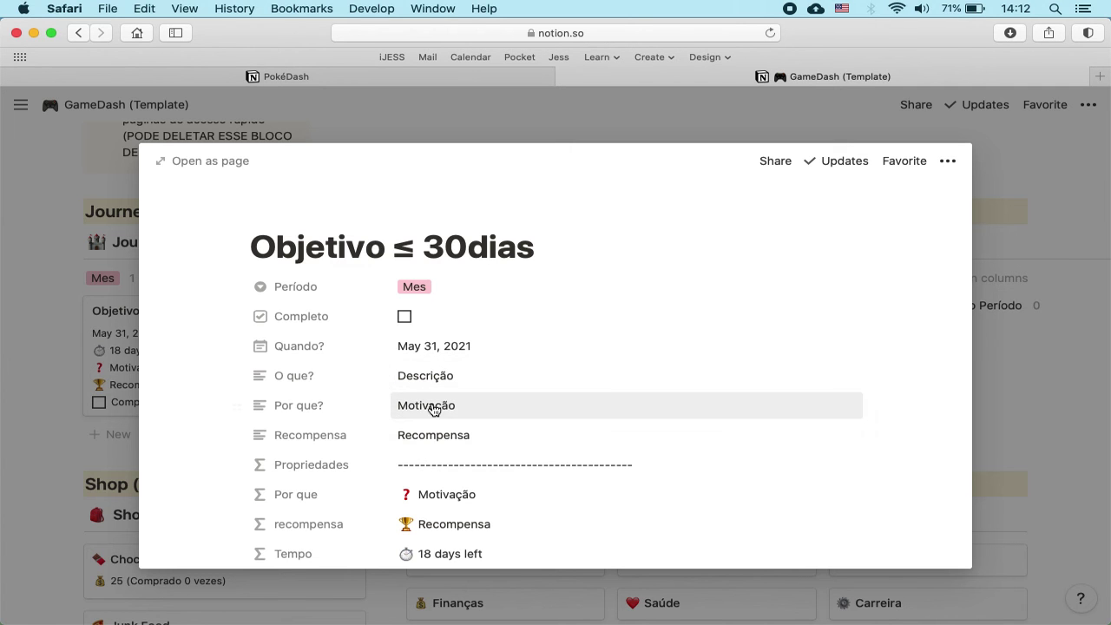
{"action": "left_click", "coordinate": [420, 409]}
{"action": "left_click_drag", "start_coordinate": [461, 405], "coordinate": [390, 401]}
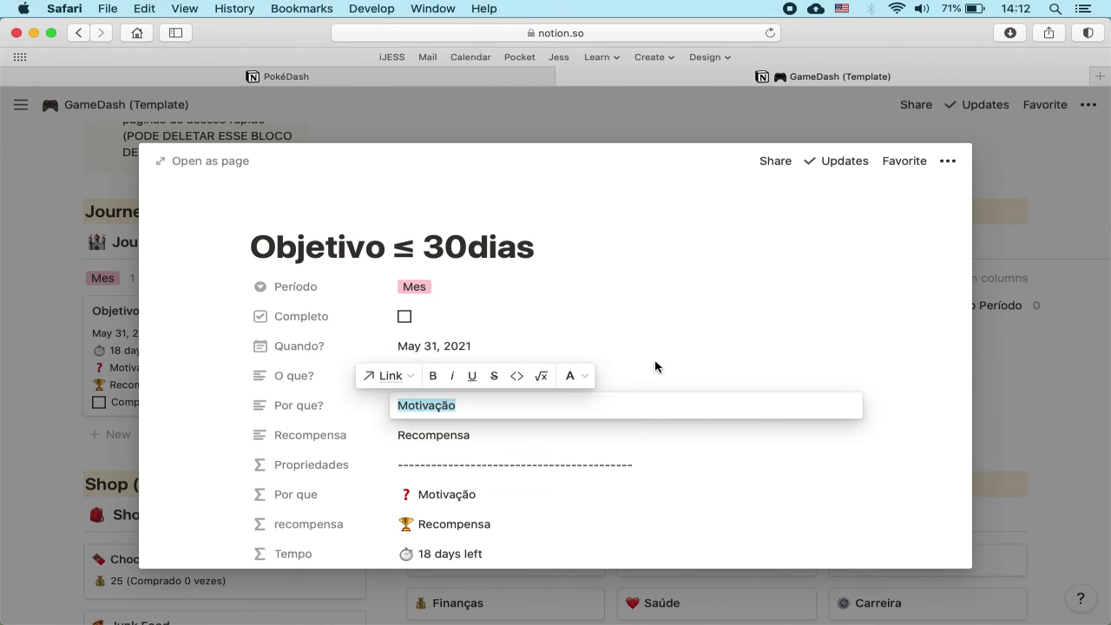
{"action": "key", "text": "Escape"}
Highlight the Recompensa field's text, format it as code, and undo that formatting
{"action": "left_click", "coordinate": [436, 439]}
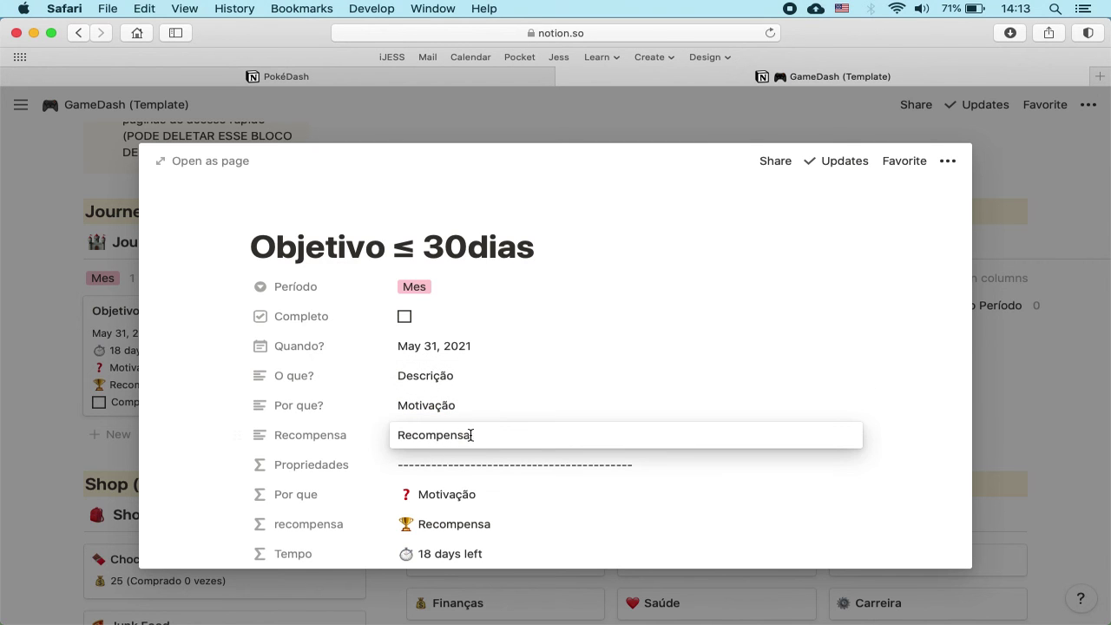
{"action": "left_click_drag", "start_coordinate": [471, 435], "coordinate": [382, 434]}
{"action": "left_click", "coordinate": [514, 405]}
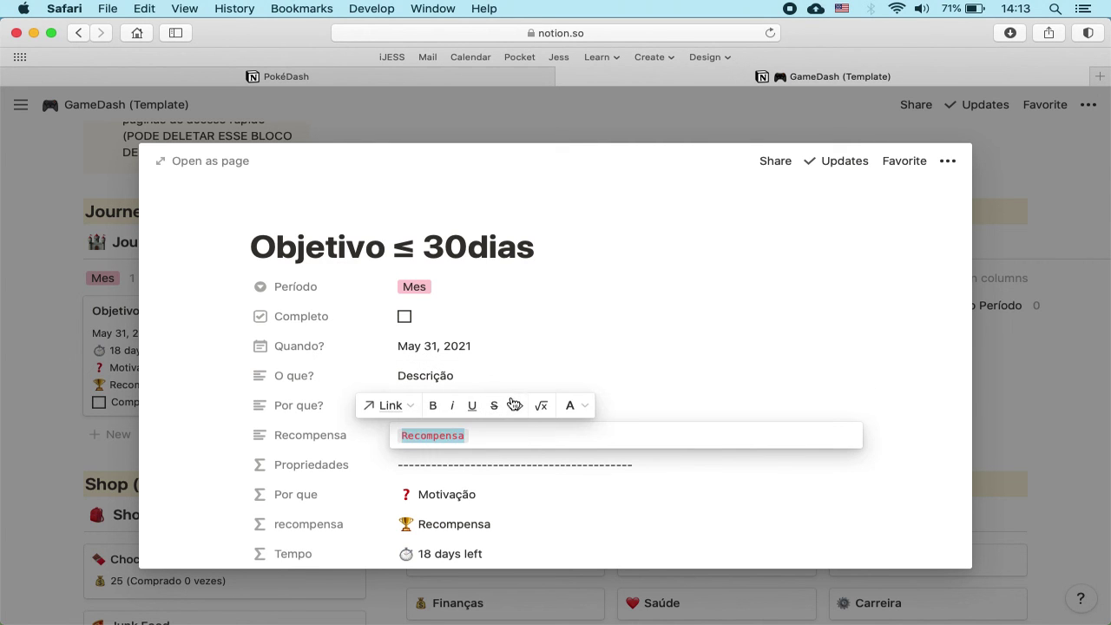
{"action": "key", "text": "super+z"}
{"action": "key", "text": "Escape"}
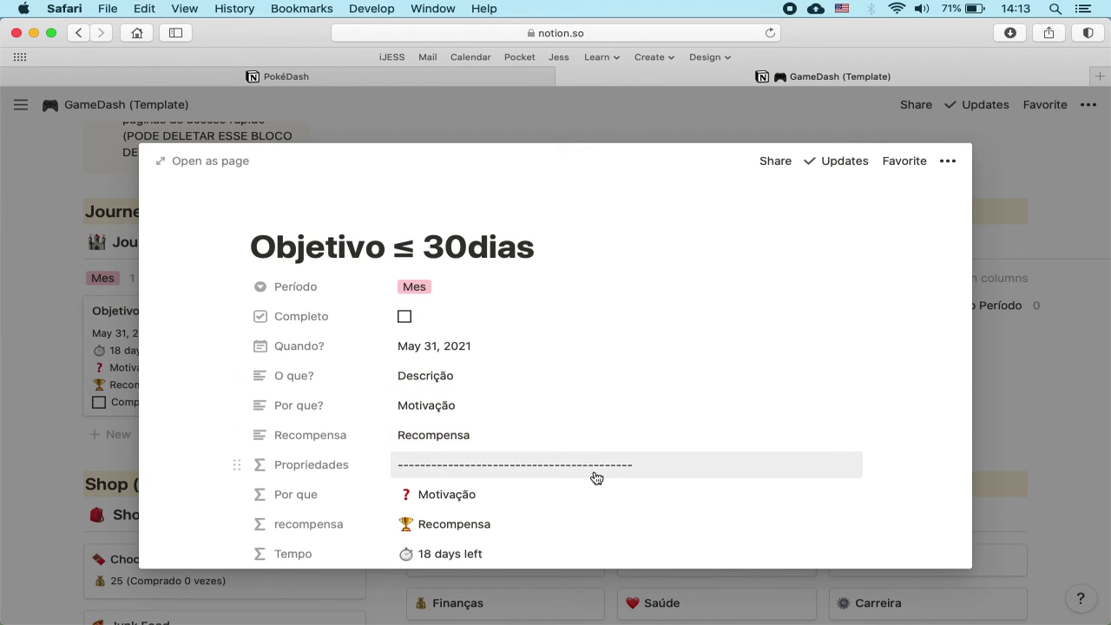
Review the Por que, recompensa and Tempo formula properties of the Objetivo ≤ 30dias card and close it
{"action": "scroll", "coordinate": [516, 369], "scroll_direction": "down", "scroll_amount": 2}
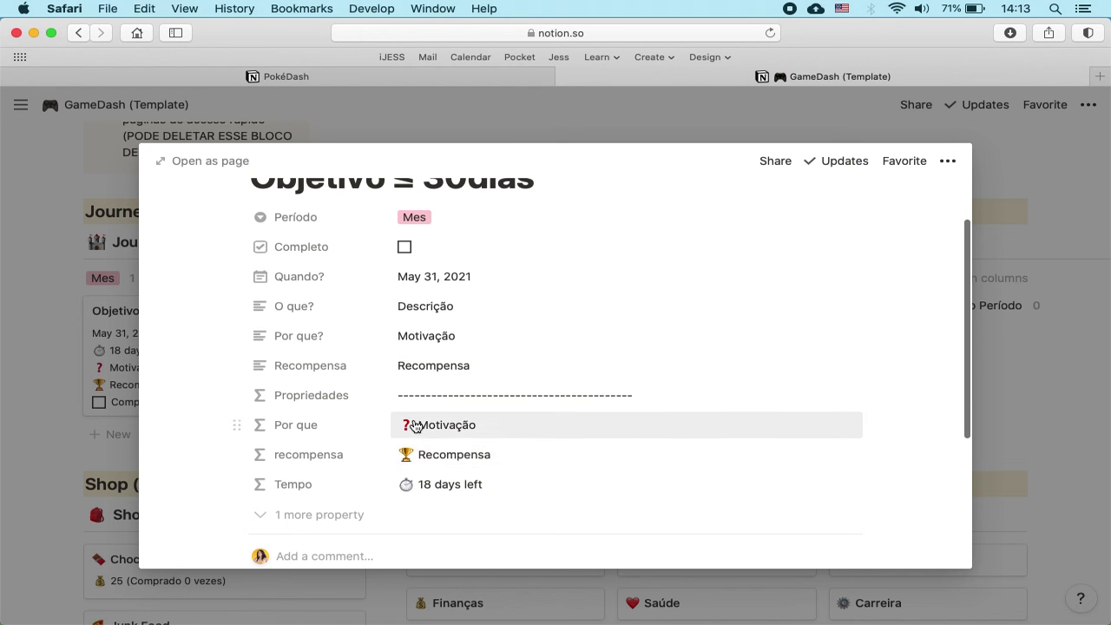
{"action": "left_click", "coordinate": [128, 336]}
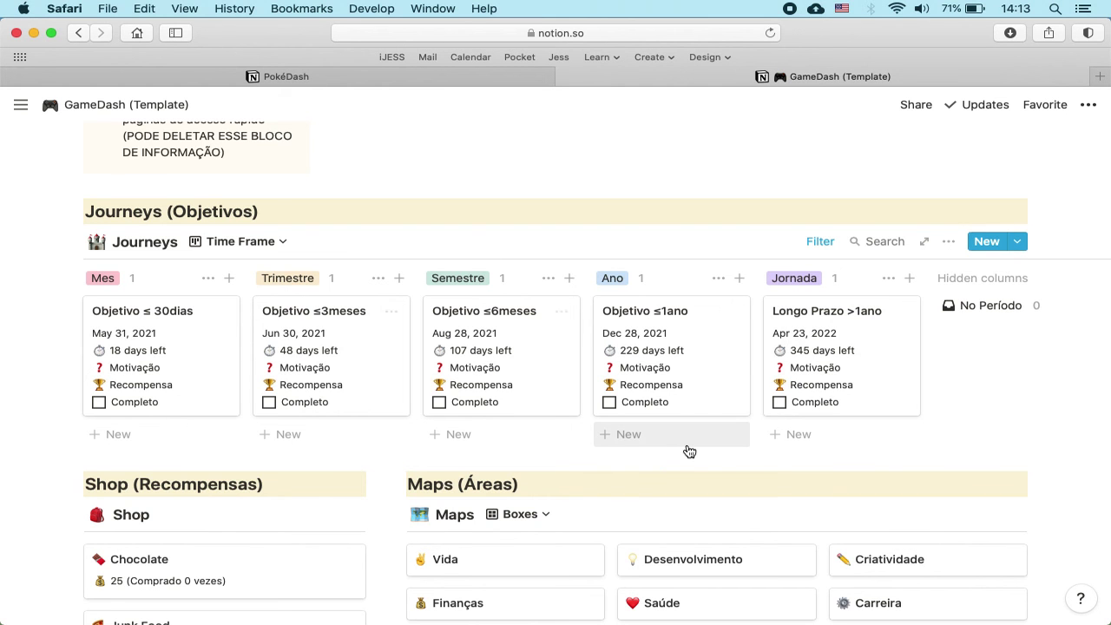
{"action": "scroll", "coordinate": [764, 301], "scroll_direction": "up", "scroll_amount": 2}
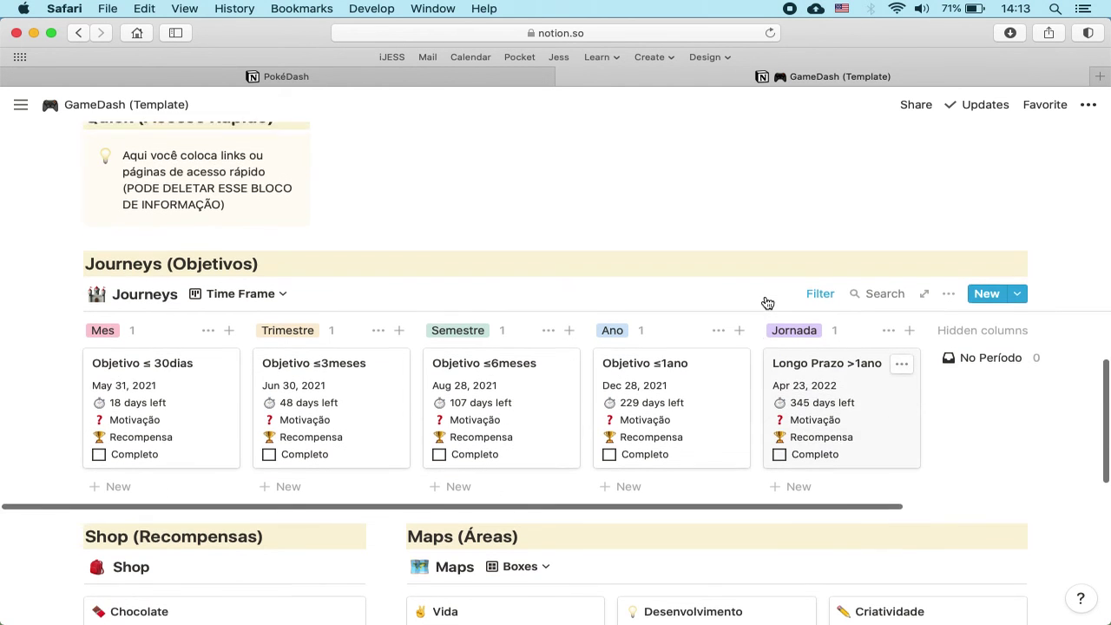
Reopen the Objetivo ≤ 30dias card, reveal its hidden Missões property, view the linkable missions, and close the card without linking any
{"action": "left_click", "coordinate": [170, 399]}
{"action": "scroll", "coordinate": [575, 407], "scroll_direction": "down", "scroll_amount": 5}
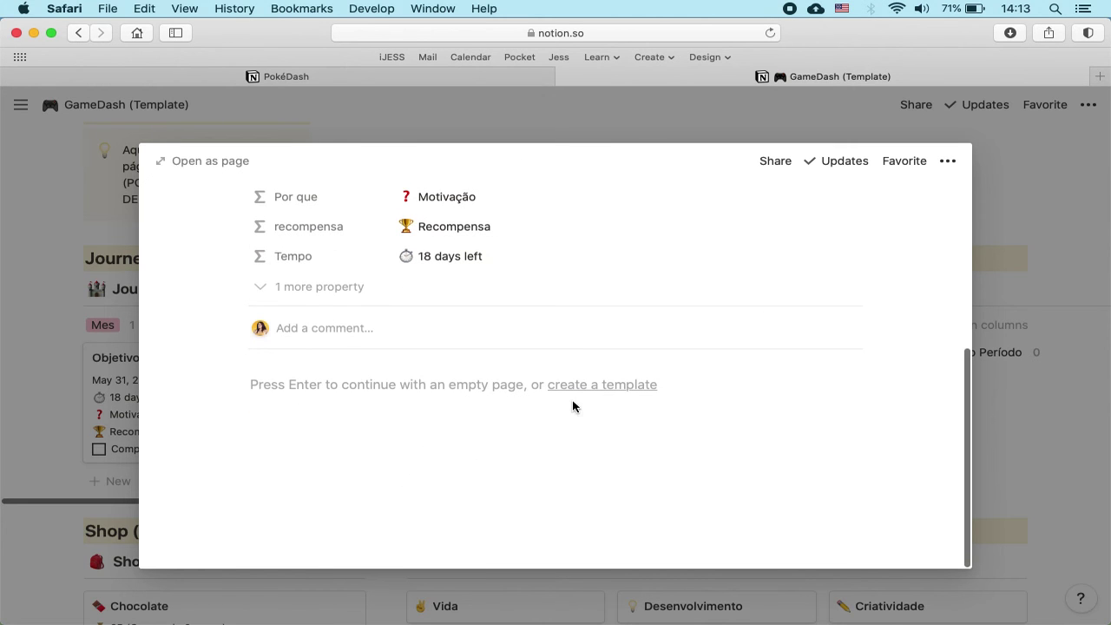
{"action": "left_click", "coordinate": [267, 298]}
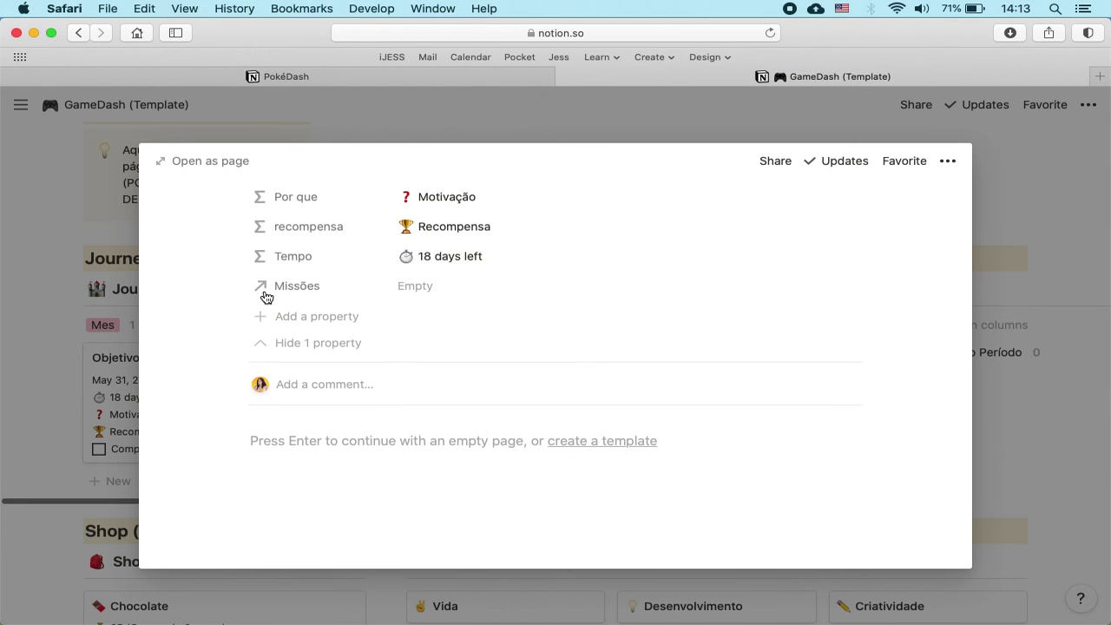
{"action": "left_click", "coordinate": [439, 295]}
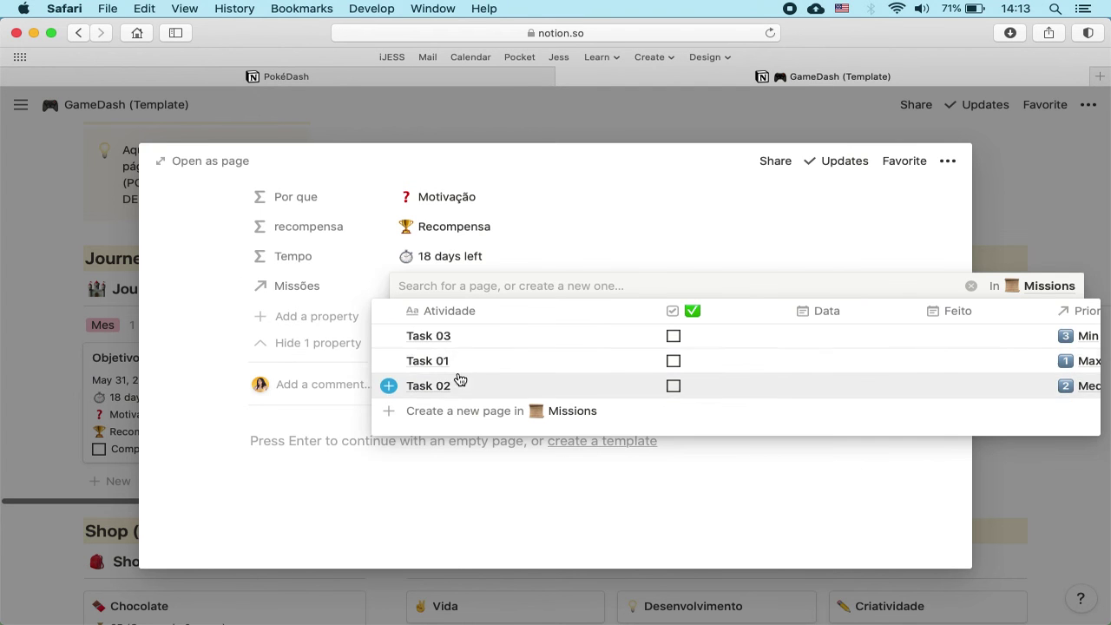
{"action": "key", "text": "Escape"}
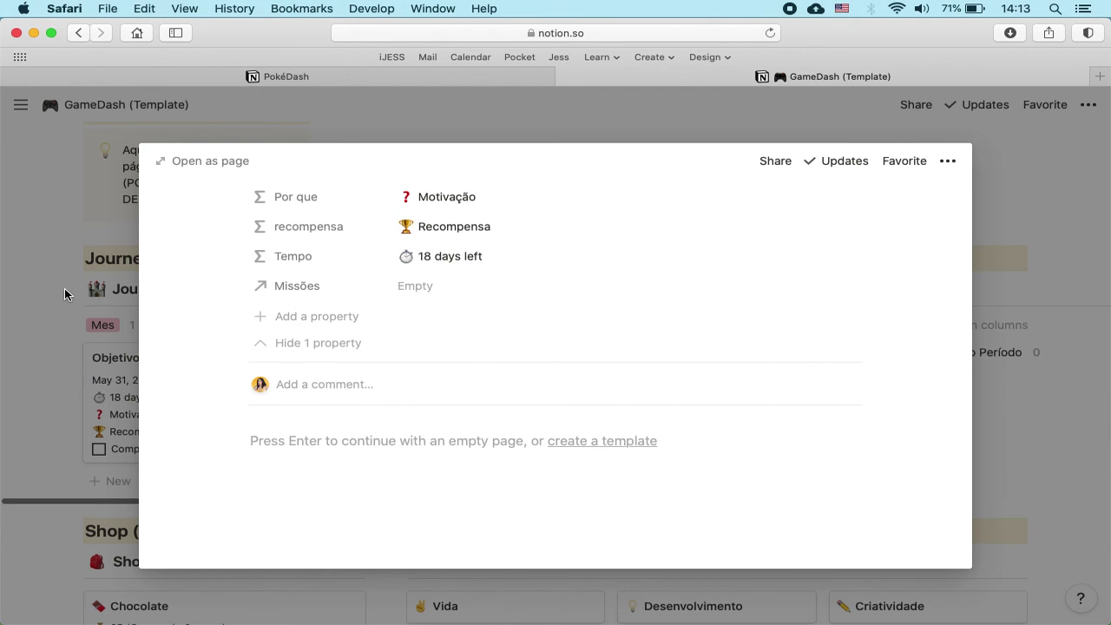
{"action": "key", "text": "Escape"}
Check the Jornada column of the Missions table and return to the Journeys board
{"action": "scroll", "coordinate": [774, 298], "scroll_direction": "down", "scroll_amount": 10}
{"action": "scroll", "coordinate": [775, 298], "scroll_direction": "up", "scroll_amount": 15}
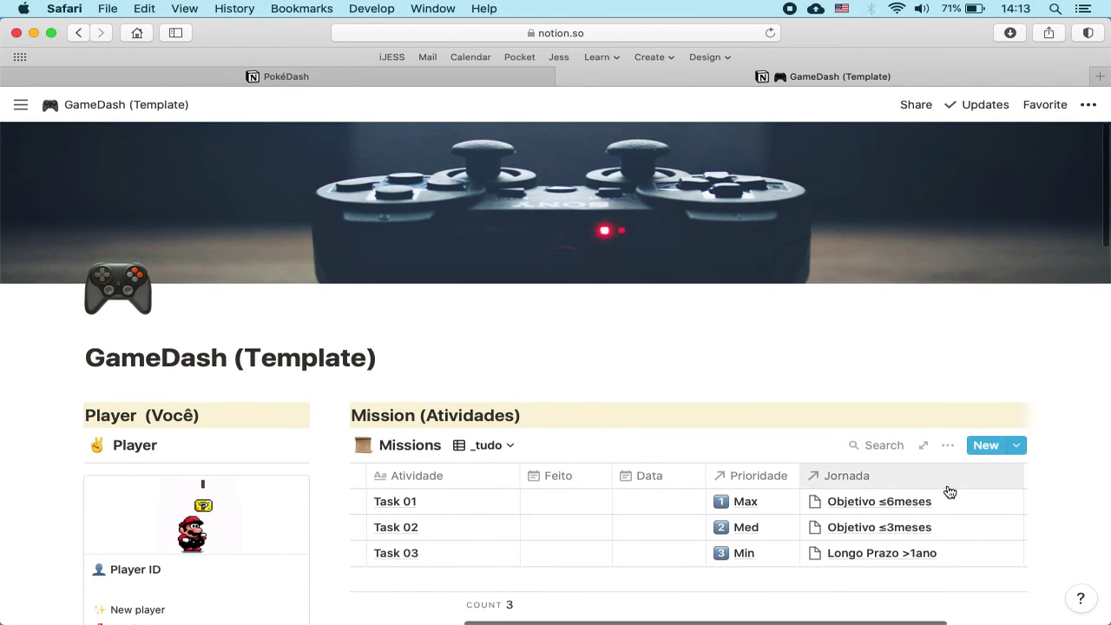
{"action": "scroll", "coordinate": [894, 535], "scroll_direction": "down", "scroll_amount": 10}
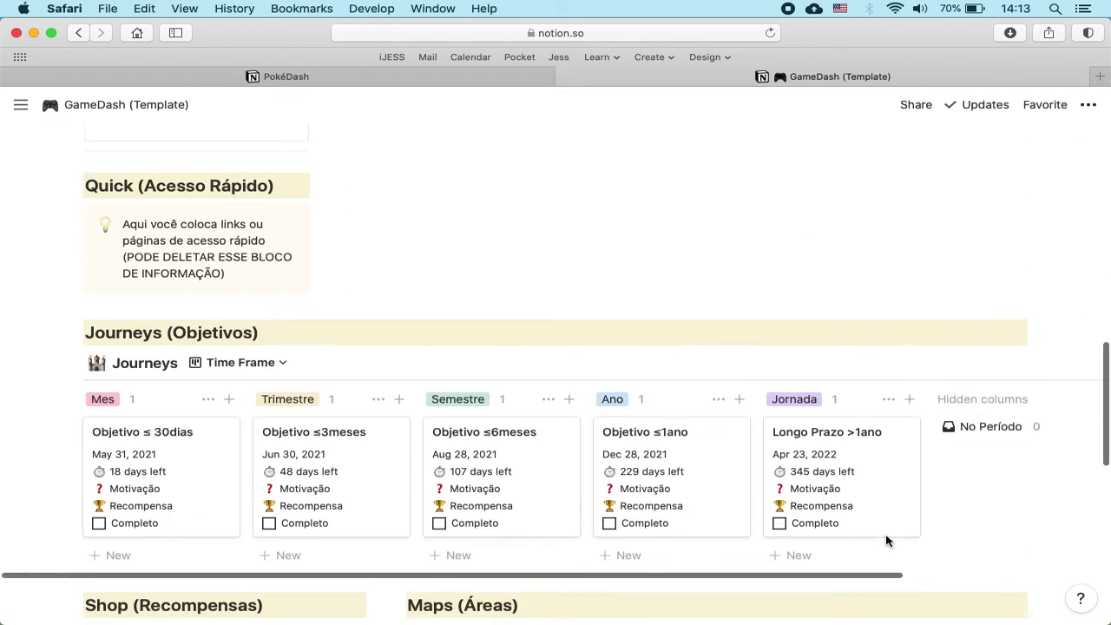
Open the Objetivo ≤1ano card, look across the Missões relation list to its Jornada column, and close the card without linking a mission
{"action": "left_click", "coordinate": [669, 383]}
{"action": "scroll", "coordinate": [665, 382], "scroll_direction": "down", "scroll_amount": 5}
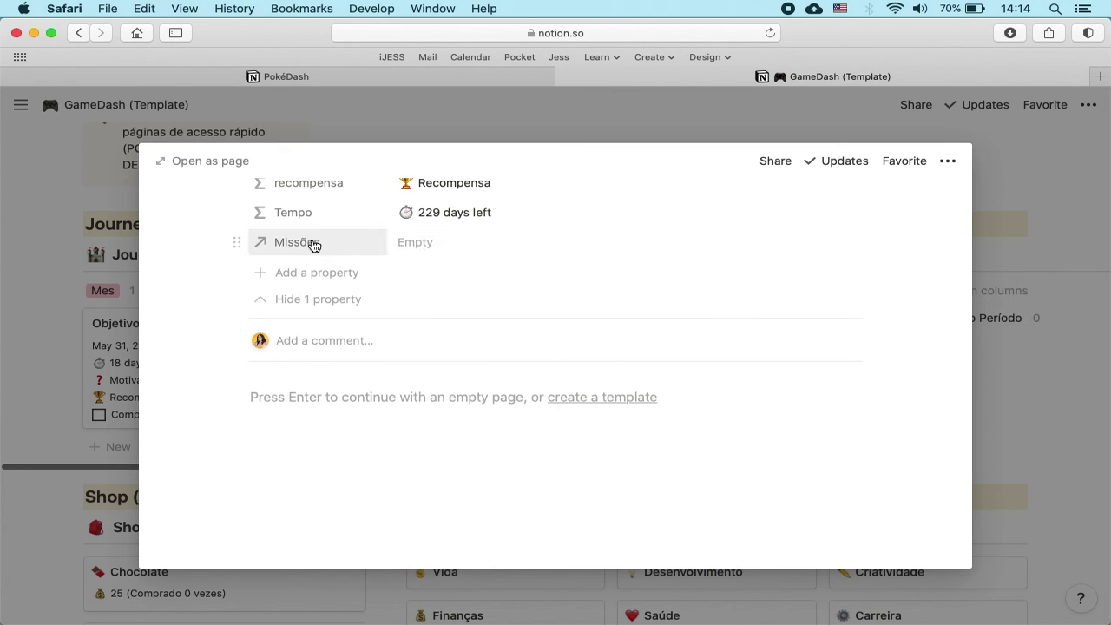
{"action": "left_click", "coordinate": [430, 249]}
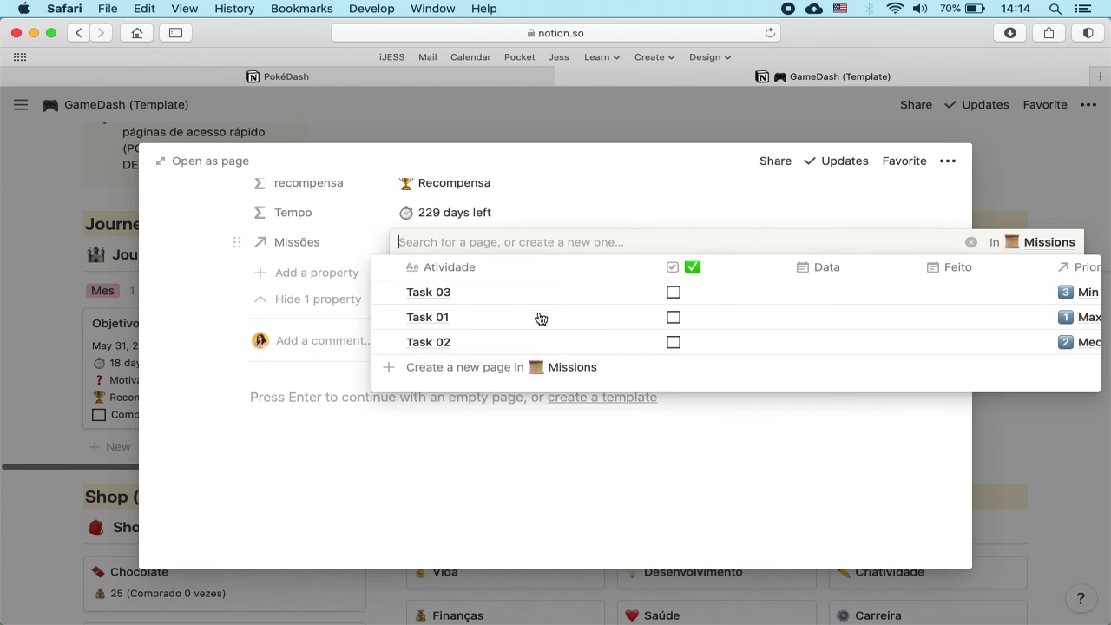
{"action": "scroll", "coordinate": [576, 342], "scroll_direction": "right", "scroll_amount": 10}
{"action": "scroll", "coordinate": [821, 342], "scroll_direction": "left", "scroll_amount": 10}
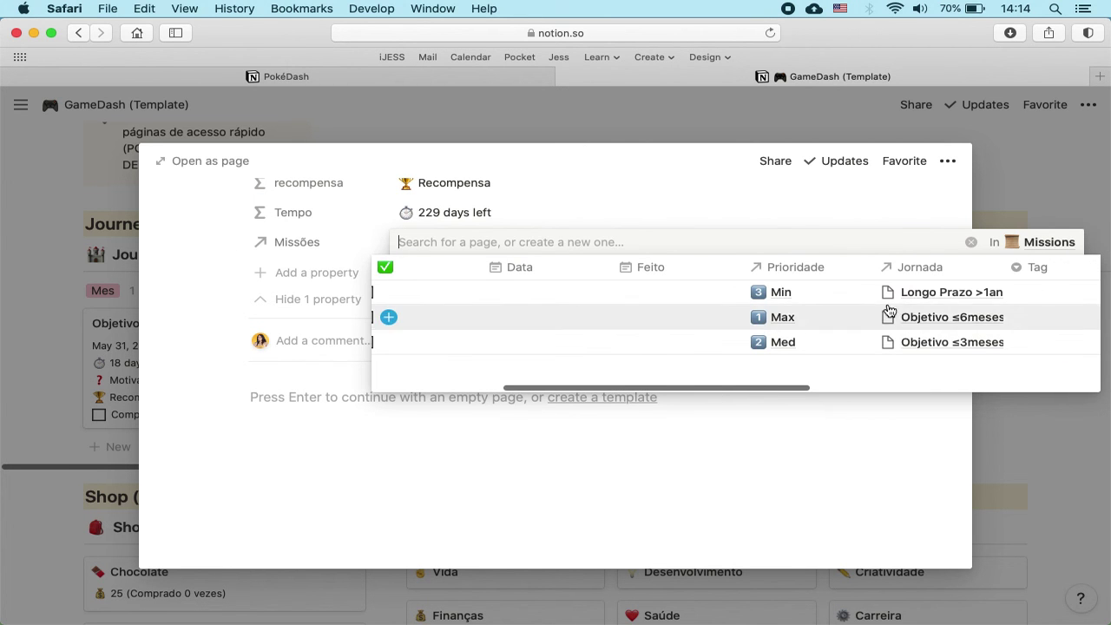
{"action": "left_click", "coordinate": [579, 222]}
{"action": "scroll", "coordinate": [579, 222], "scroll_direction": "up", "scroll_amount": 5}
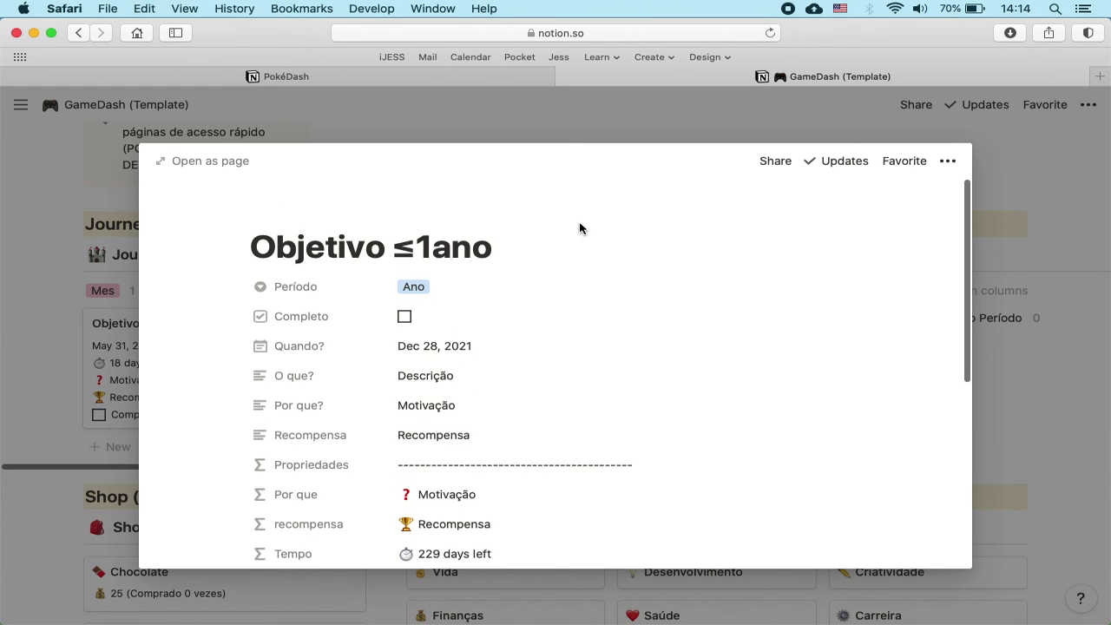
{"action": "left_click", "coordinate": [1046, 295]}
Find the Longo Prazo >1ano objective in the Missions table, and open its Journeys card to view the linked mission under Missões
{"action": "scroll", "coordinate": [998, 339], "scroll_direction": "up", "scroll_amount": 5}
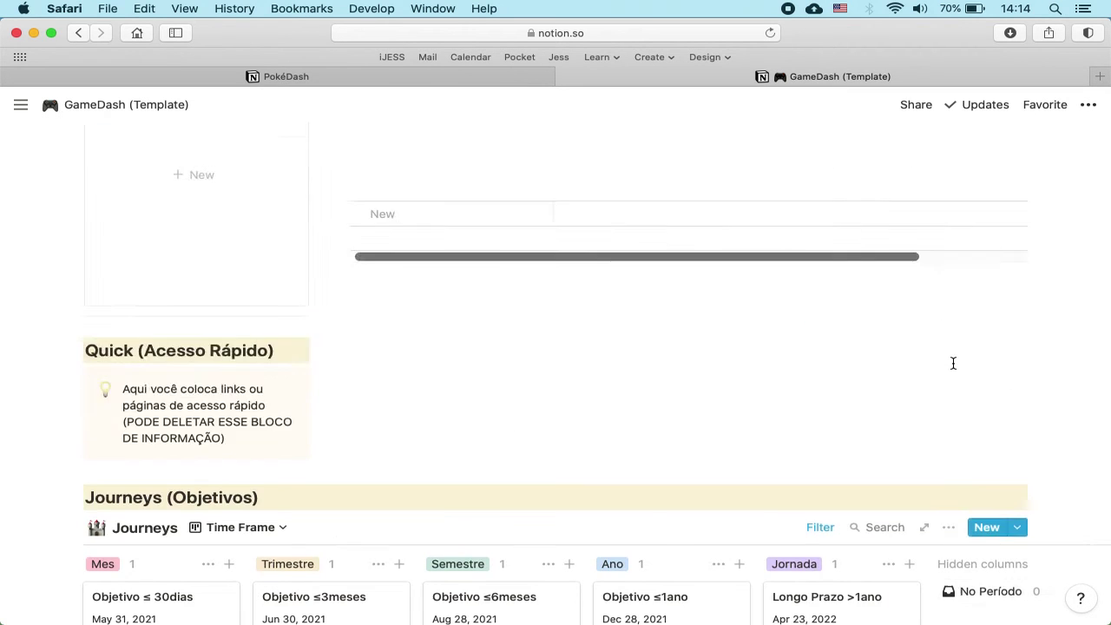
{"action": "scroll", "coordinate": [953, 363], "scroll_direction": "up", "scroll_amount": 10}
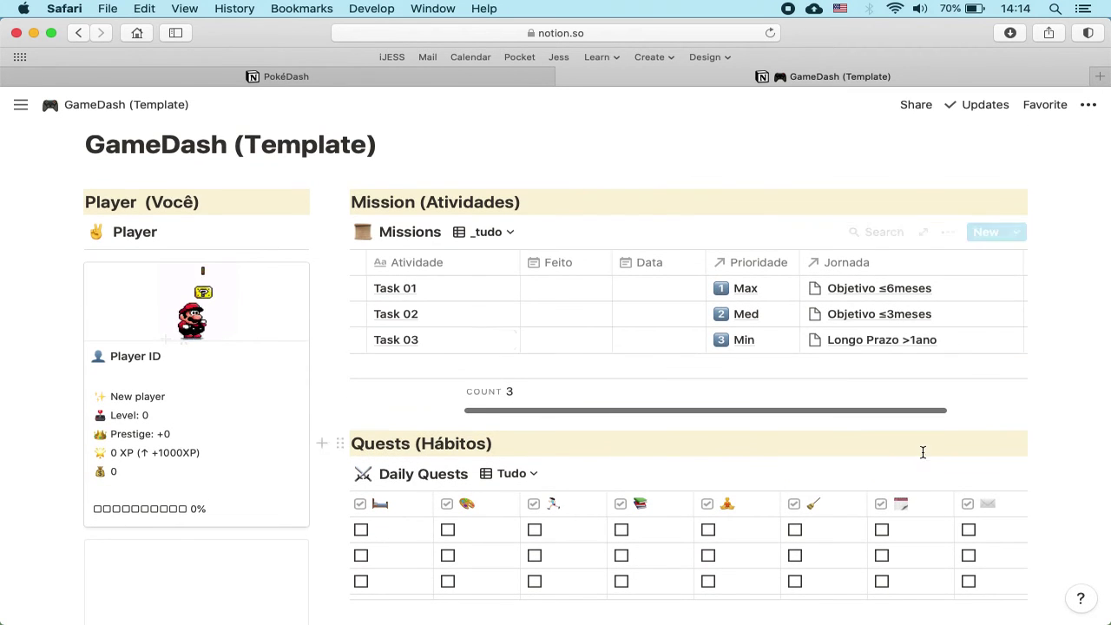
{"action": "scroll", "coordinate": [922, 451], "scroll_direction": "down", "scroll_amount": 15}
{"action": "left_click", "coordinate": [850, 360]}
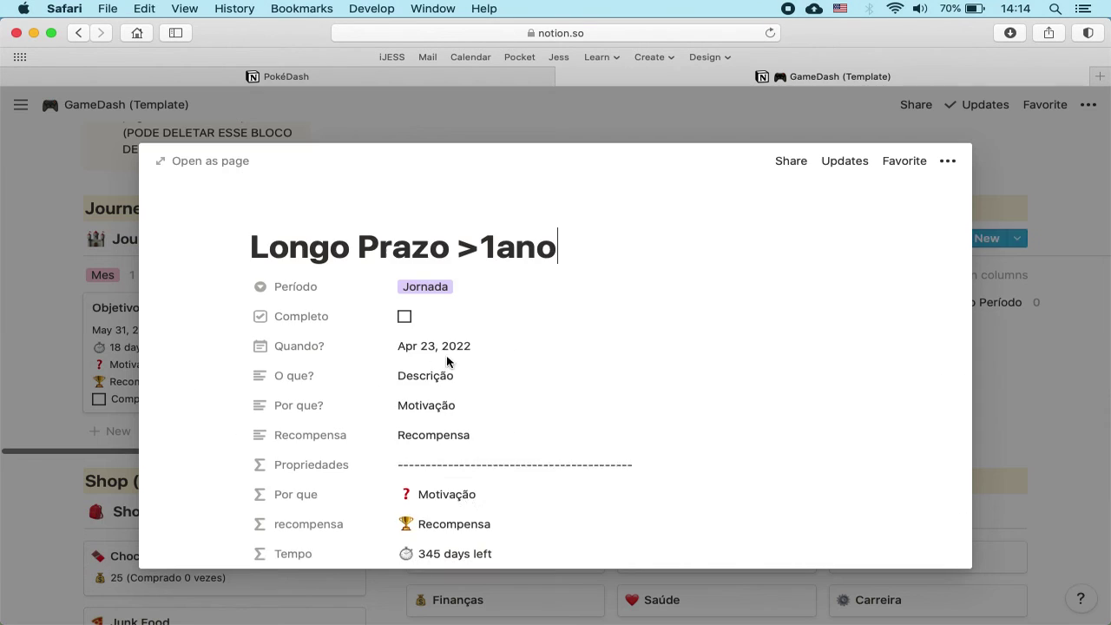
{"action": "scroll", "coordinate": [464, 454], "scroll_direction": "down", "scroll_amount": 5}
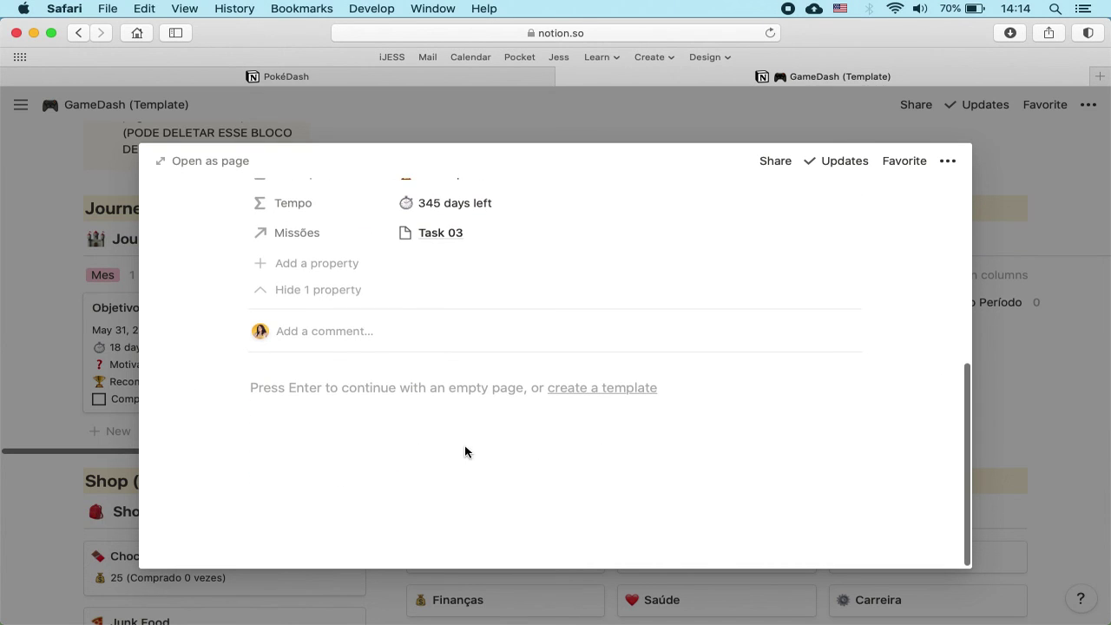
{"action": "left_click", "coordinate": [314, 291]}
{"action": "left_click", "coordinate": [327, 287]}
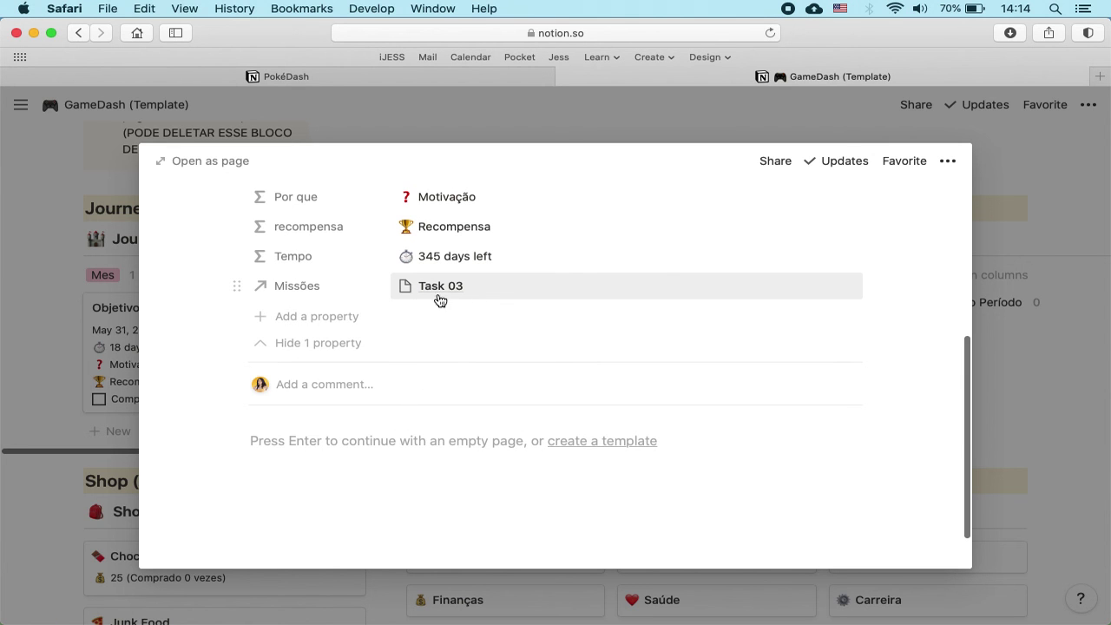
Hide the Missões property in the Longo Prazo >1ano card, reveal and hide it once more, and close the card
{"action": "left_click", "coordinate": [334, 345]}
{"action": "scroll", "coordinate": [533, 368], "scroll_direction": "up", "scroll_amount": 4}
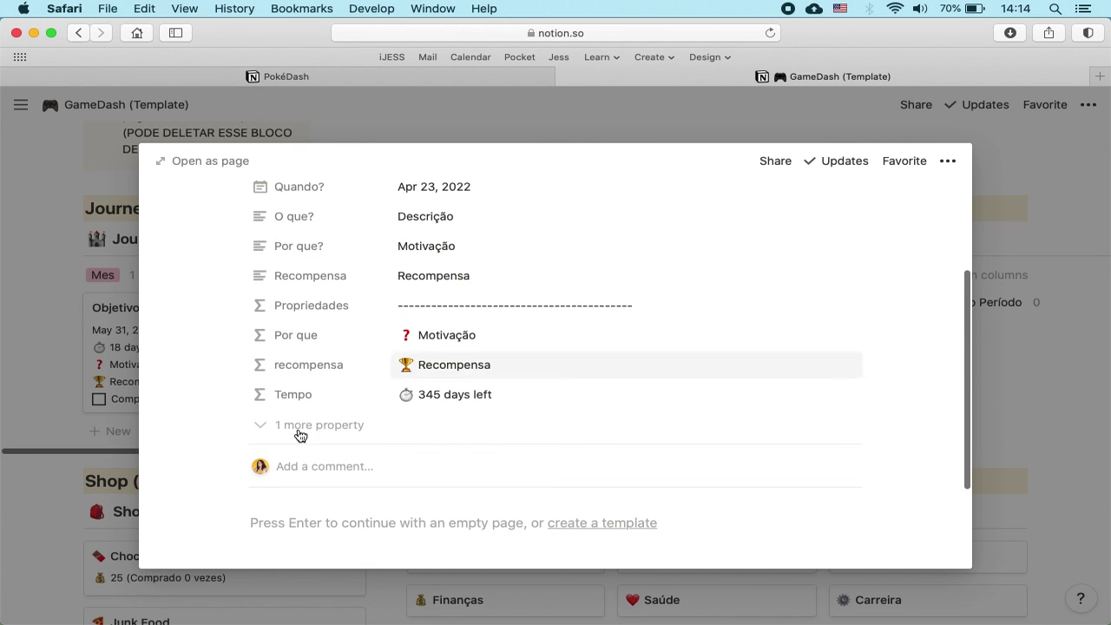
{"action": "left_click", "coordinate": [300, 430]}
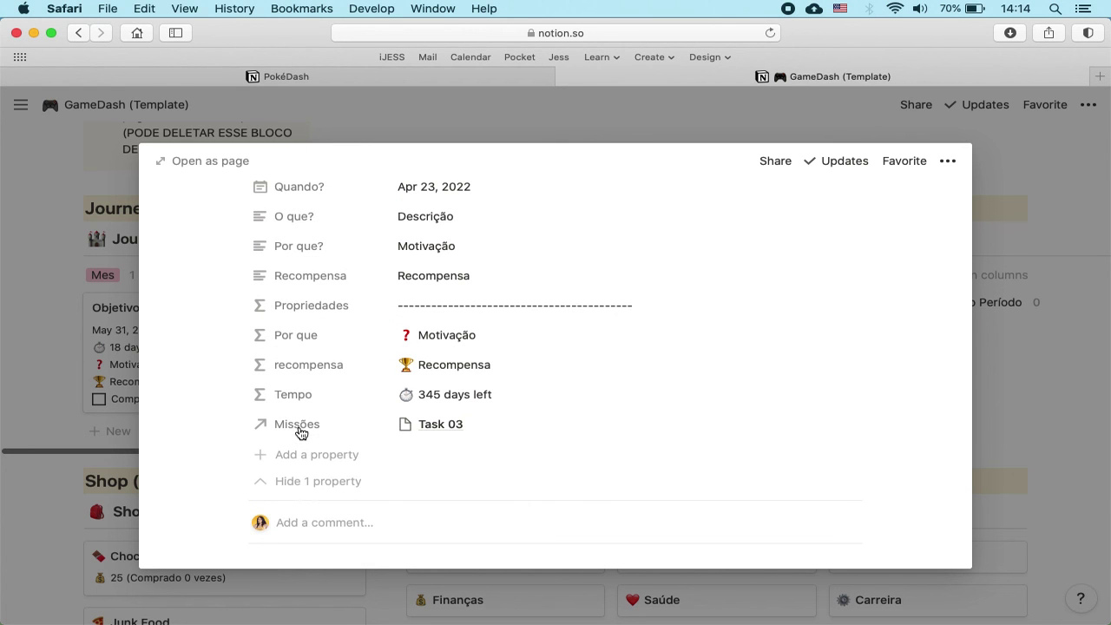
{"action": "left_click", "coordinate": [314, 487]}
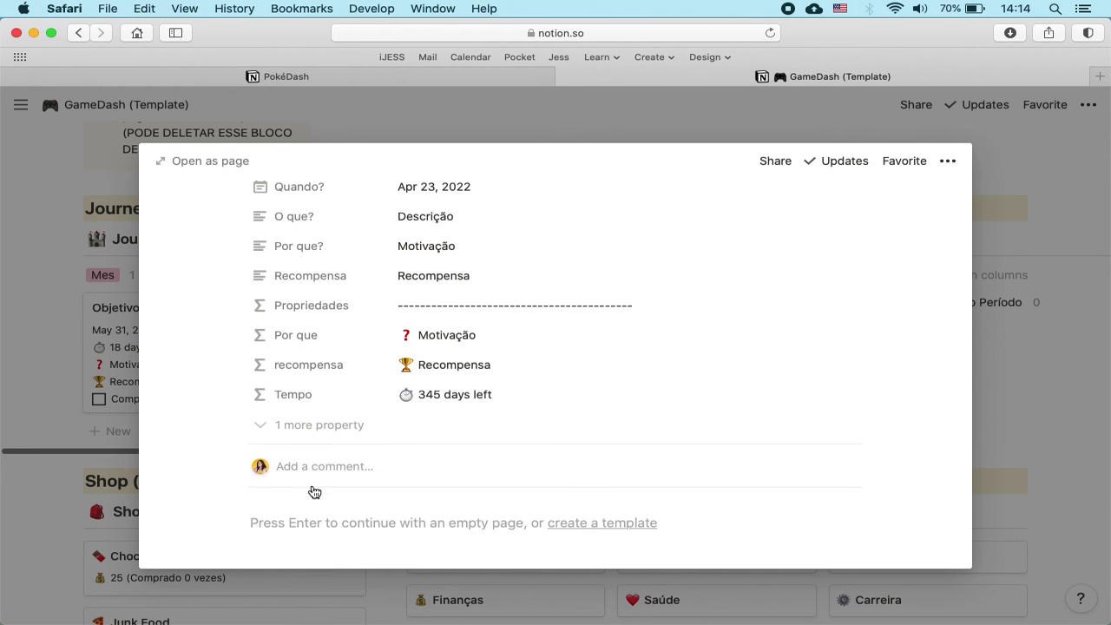
{"action": "scroll", "coordinate": [508, 379], "scroll_direction": "up", "scroll_amount": 3}
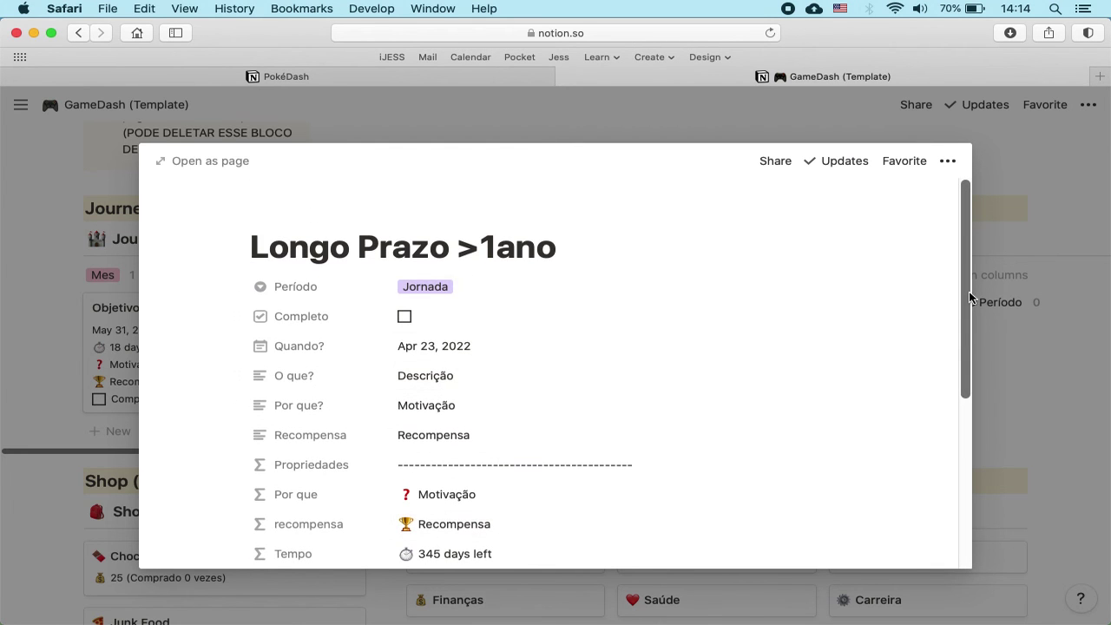
{"action": "left_click", "coordinate": [990, 302]}
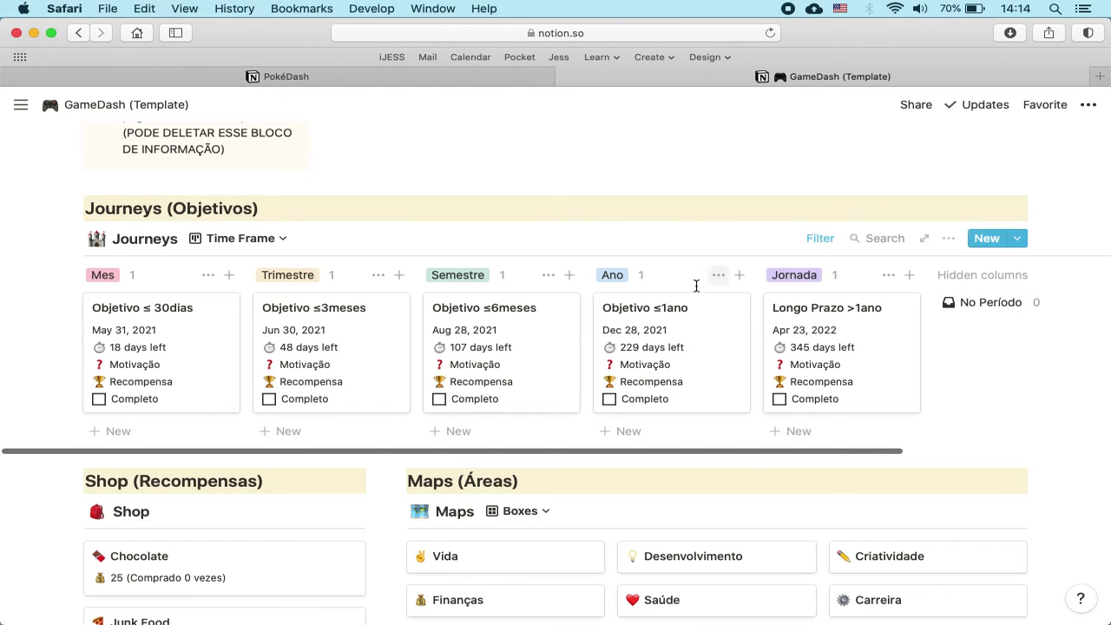
Open the Longo Prazo >1ano card in Journeys, review its Por que, recompensa and Tempo properties, and close the card
{"action": "left_click", "coordinate": [847, 367]}
{"action": "scroll", "coordinate": [414, 411], "scroll_direction": "down", "scroll_amount": 5}
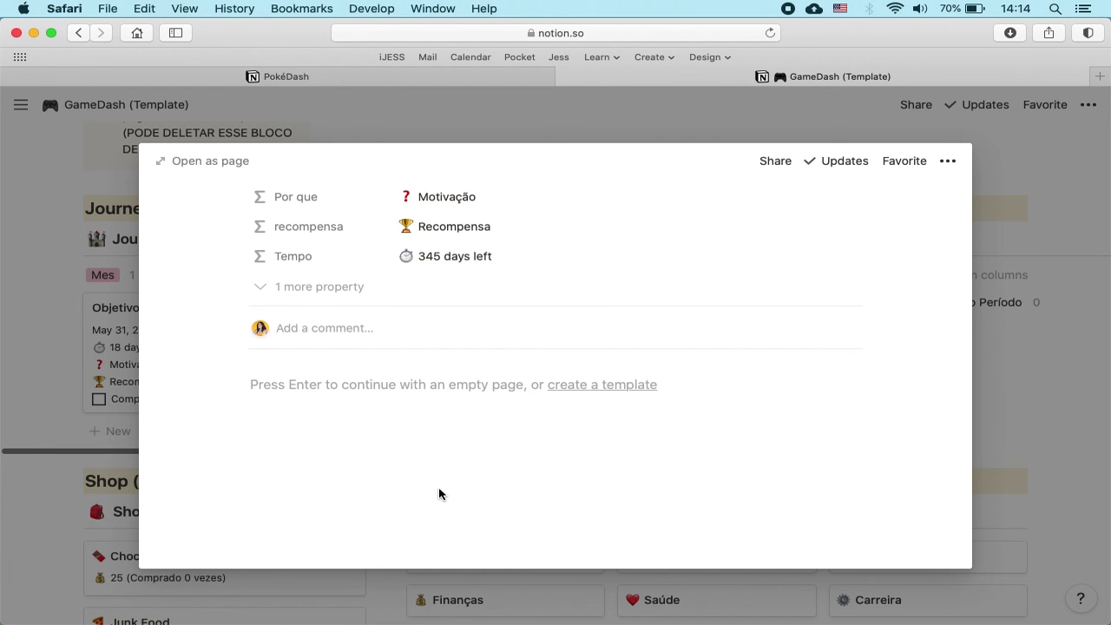
{"action": "left_click", "coordinate": [119, 345]}
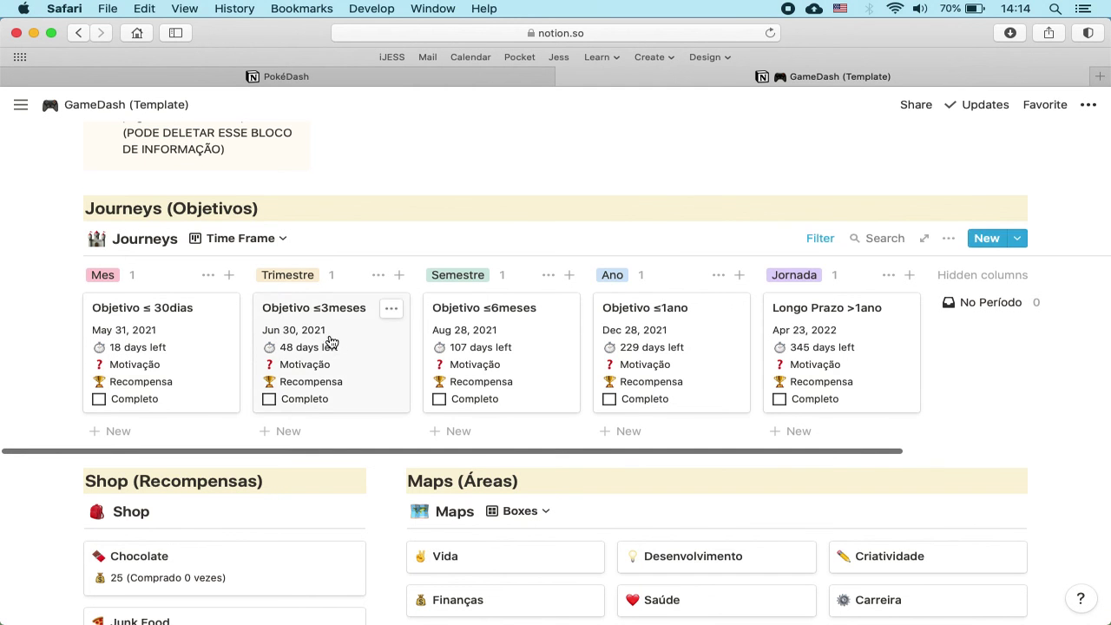
Look past the Journeys board at the rewards in the Shop (Recompensas) section
{"action": "scroll", "coordinate": [585, 194], "scroll_direction": "up", "scroll_amount": 6}
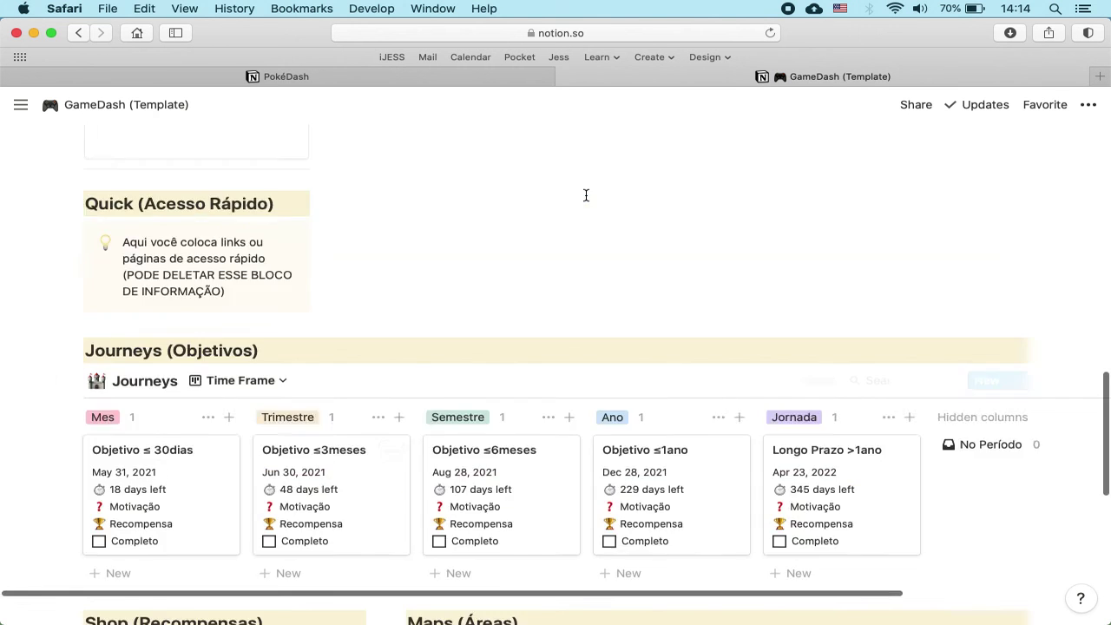
{"action": "scroll", "coordinate": [588, 335], "scroll_direction": "down", "scroll_amount": 5}
{"action": "scroll", "coordinate": [587, 338], "scroll_direction": "down", "scroll_amount": 8}
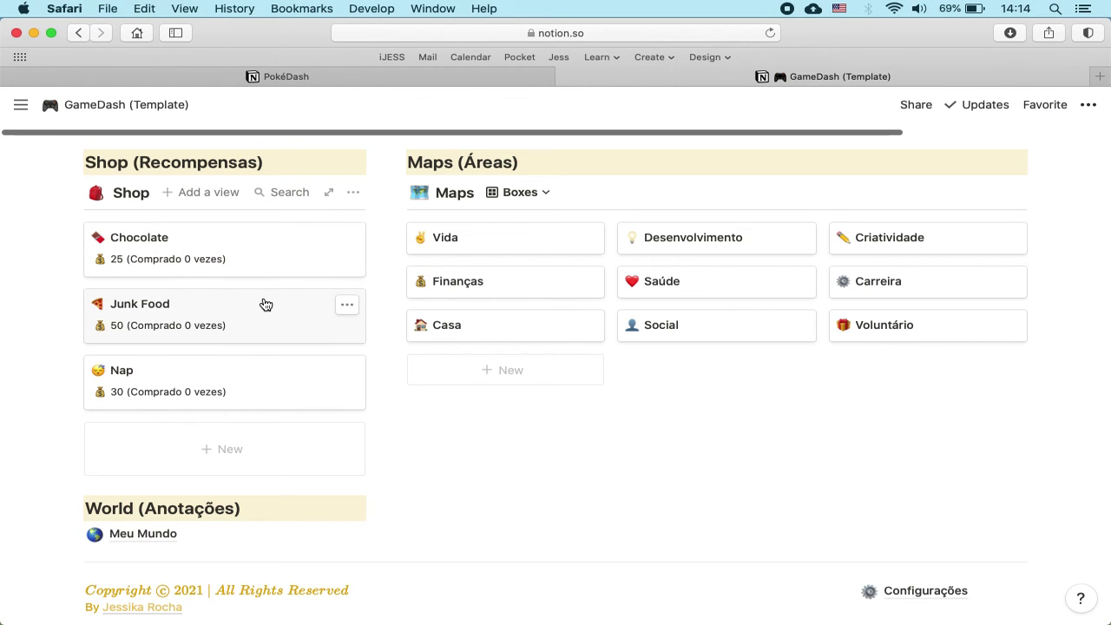
Open the Dom entry in Daily Quests and link the Chocolate reward in its Itens relation
{"action": "scroll", "coordinate": [263, 303], "scroll_direction": "up", "scroll_amount": 5}
{"action": "scroll", "coordinate": [263, 303], "scroll_direction": "up", "scroll_amount": 5}
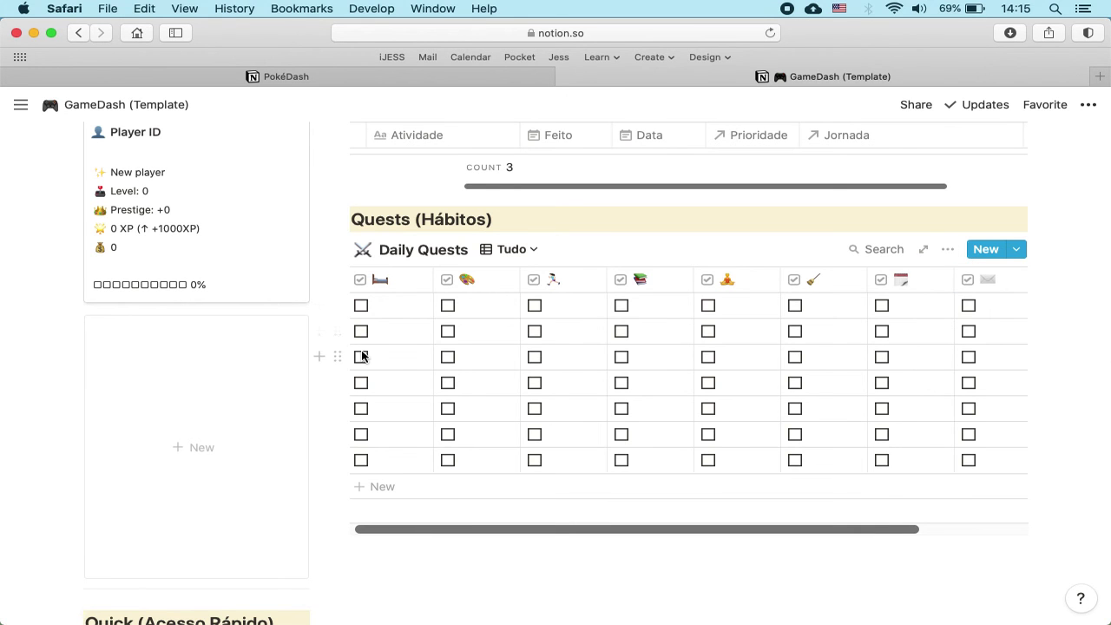
{"action": "scroll", "coordinate": [477, 334], "scroll_direction": "right", "scroll_amount": 3}
{"action": "left_click", "coordinate": [969, 306]}
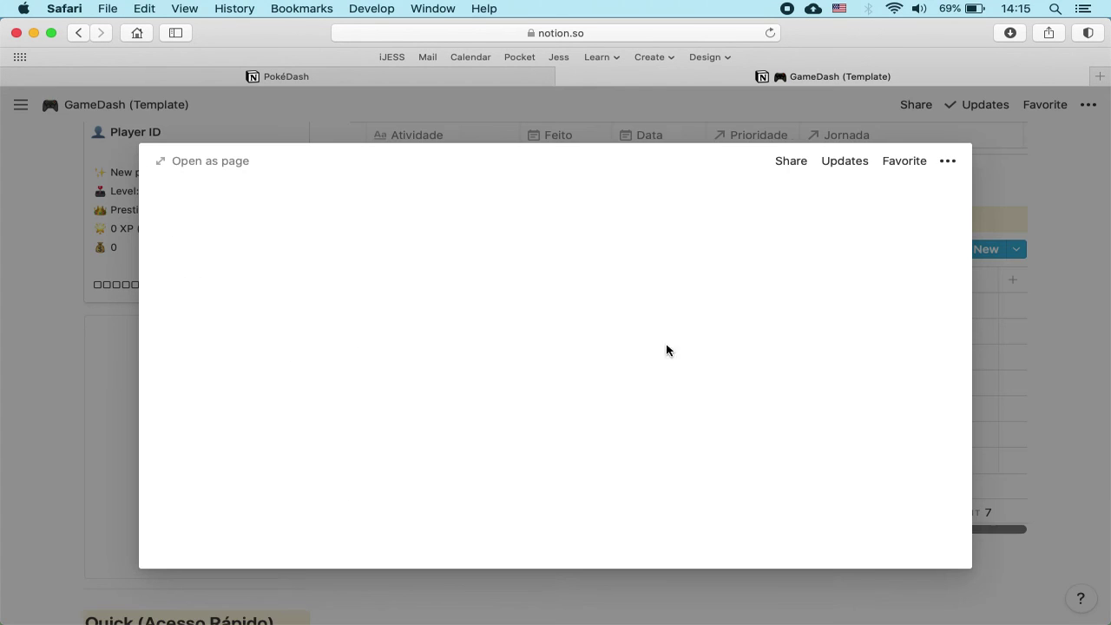
{"action": "scroll", "coordinate": [512, 407], "scroll_direction": "down", "scroll_amount": 10}
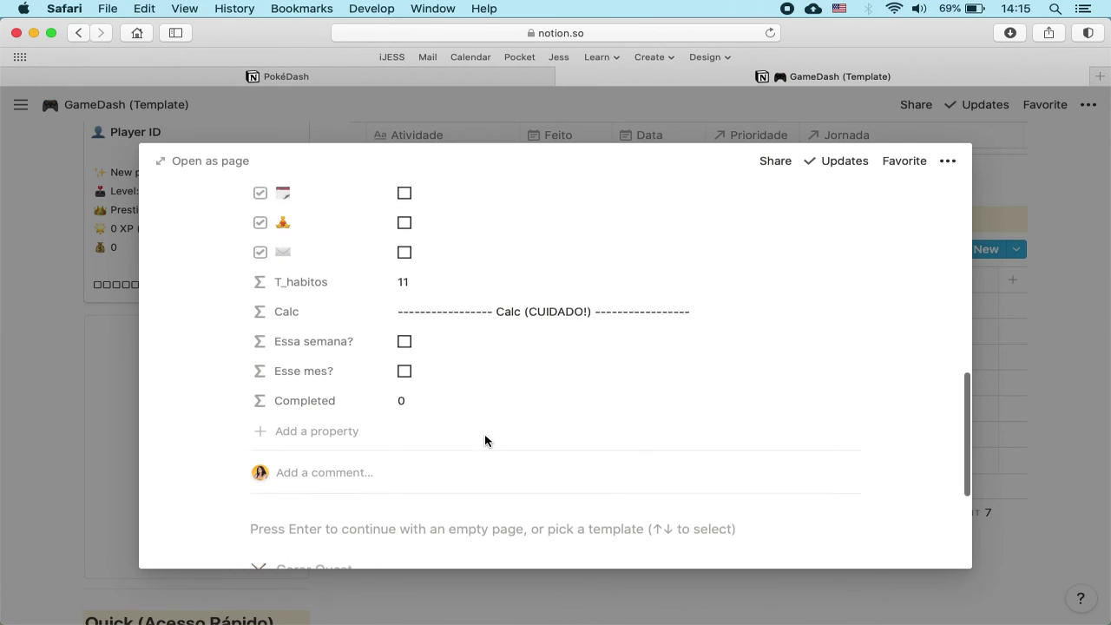
{"action": "scroll", "coordinate": [417, 380], "scroll_direction": "up", "scroll_amount": 10}
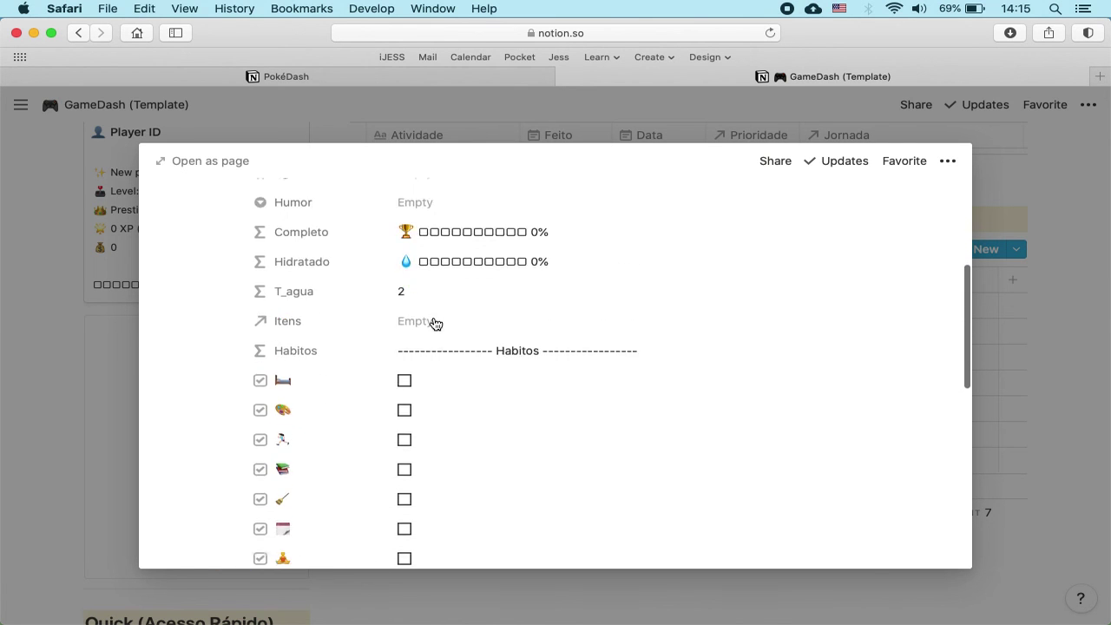
{"action": "left_click", "coordinate": [421, 362]}
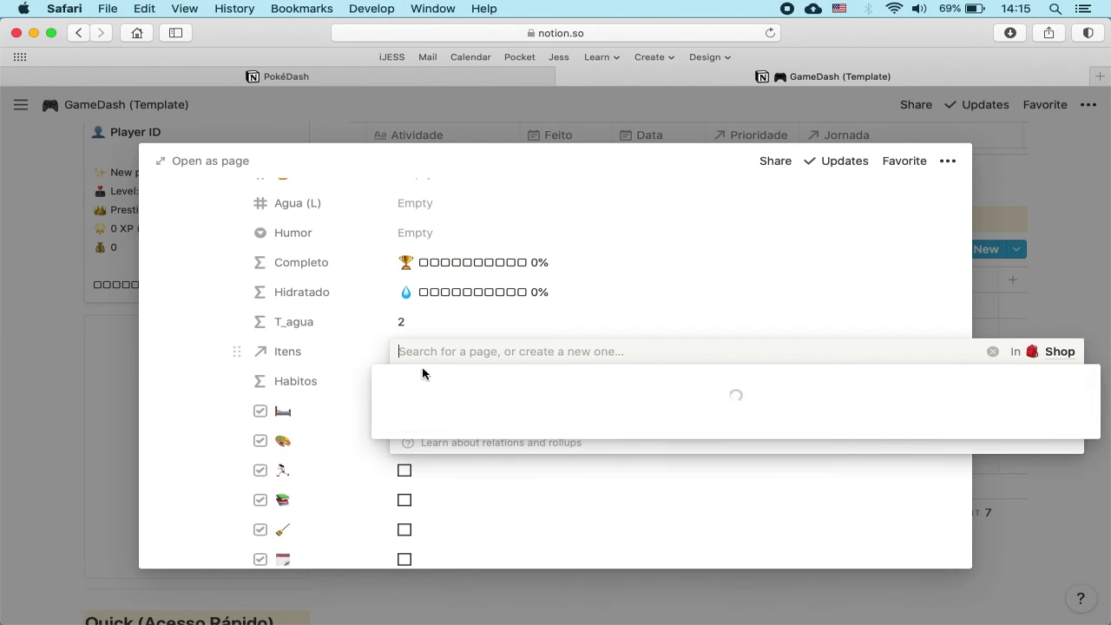
{"action": "left_click", "coordinate": [436, 402]}
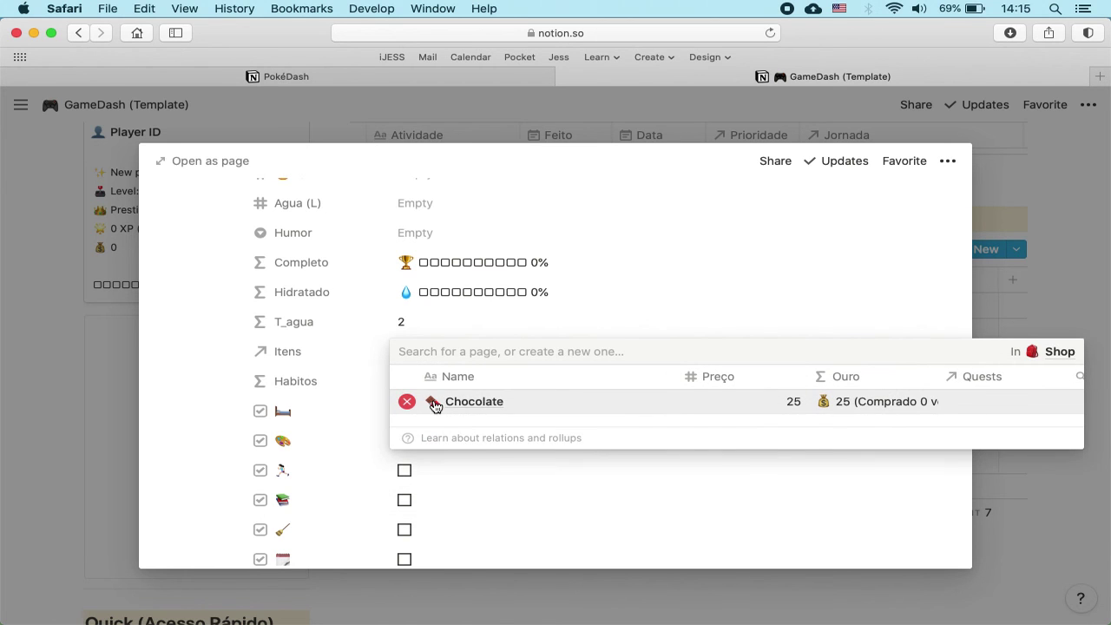
{"action": "left_click", "coordinate": [541, 509]}
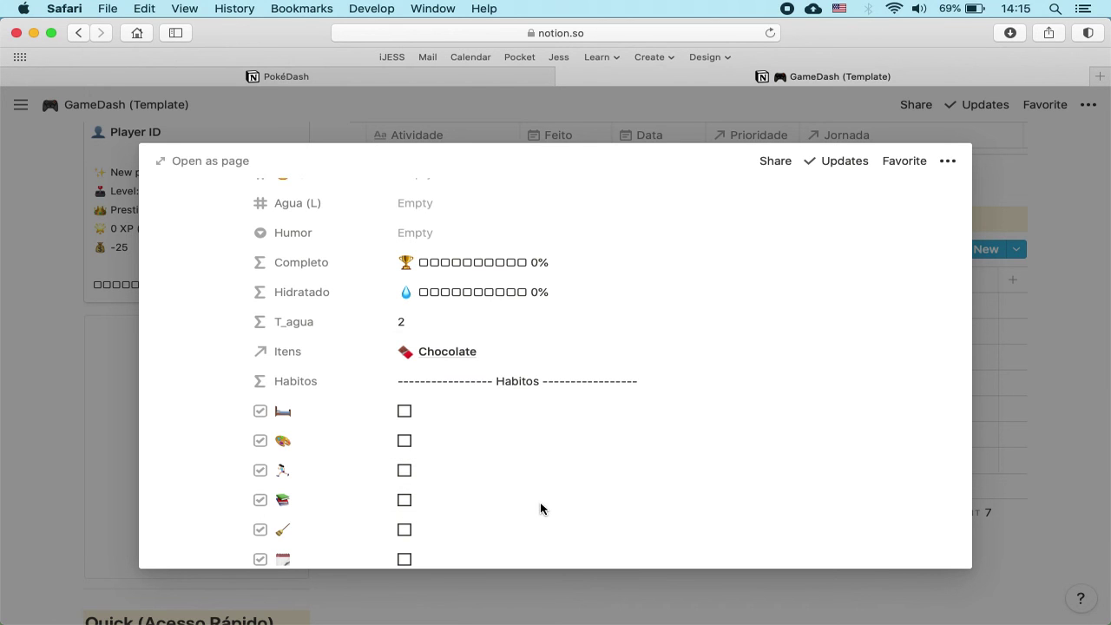
Unlink Chocolate from the Dom entry's Itens relation and close the entry
{"action": "left_click", "coordinate": [459, 357]}
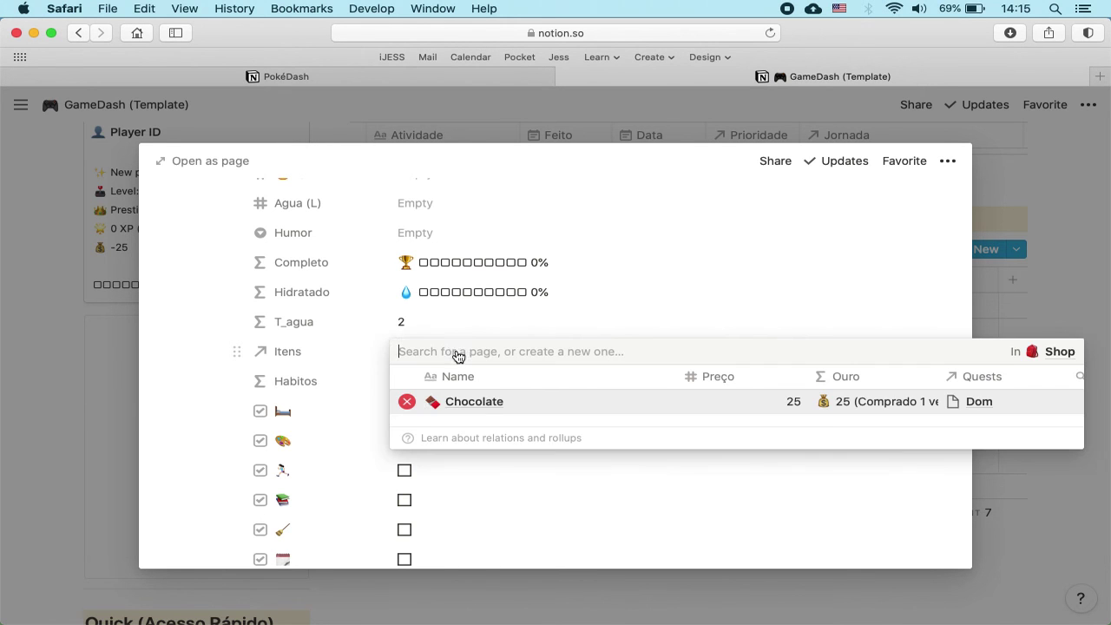
{"action": "left_click", "coordinate": [408, 402]}
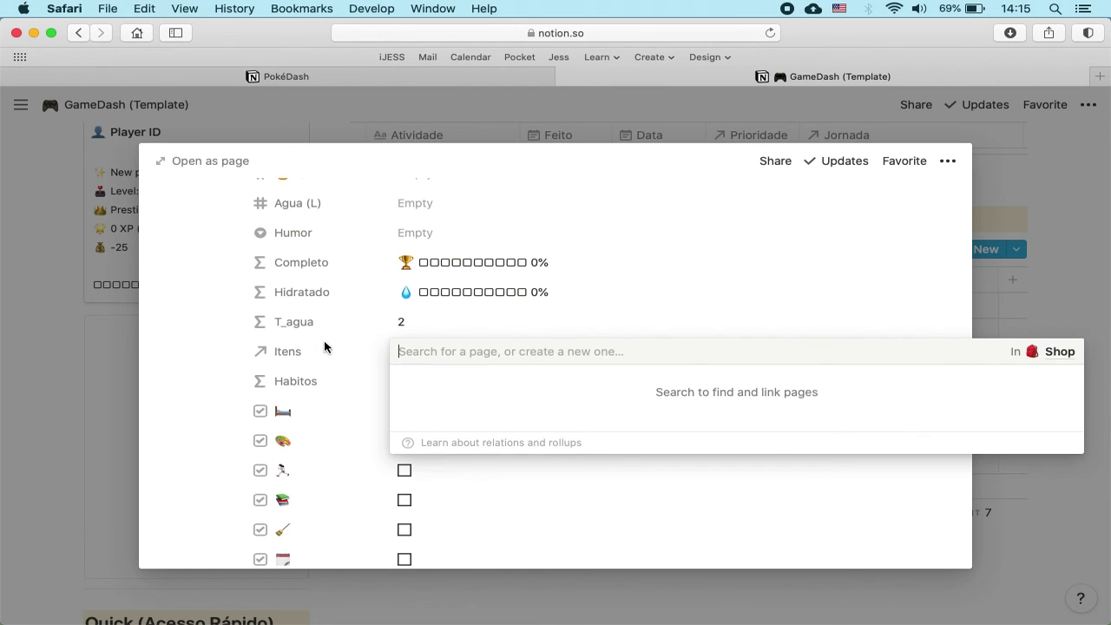
{"action": "left_click", "coordinate": [321, 335]}
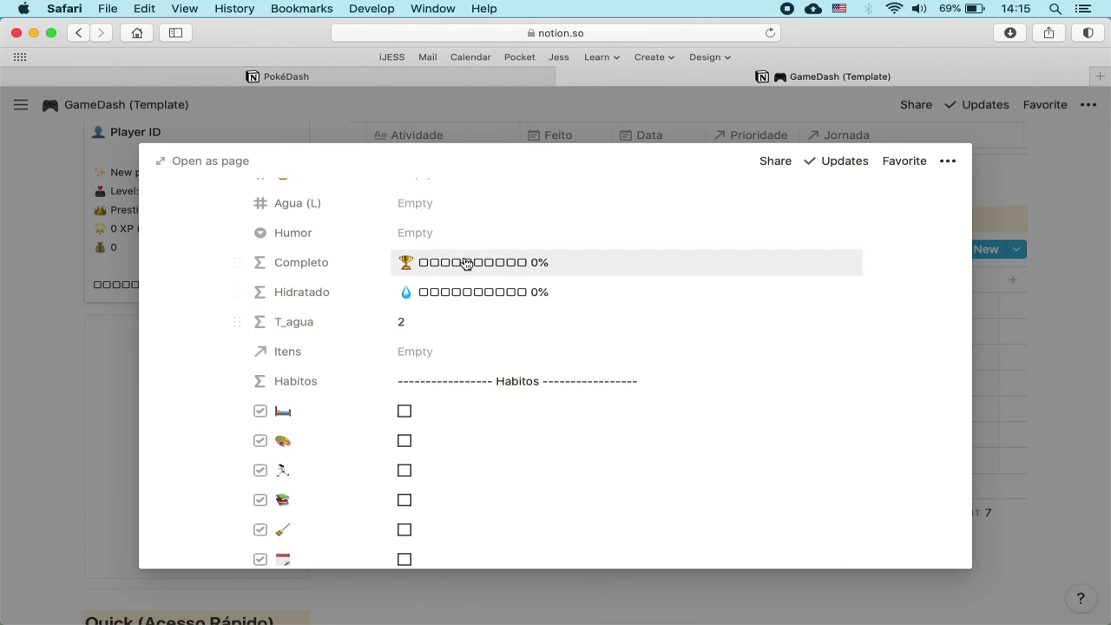
{"action": "left_click", "coordinate": [116, 319]}
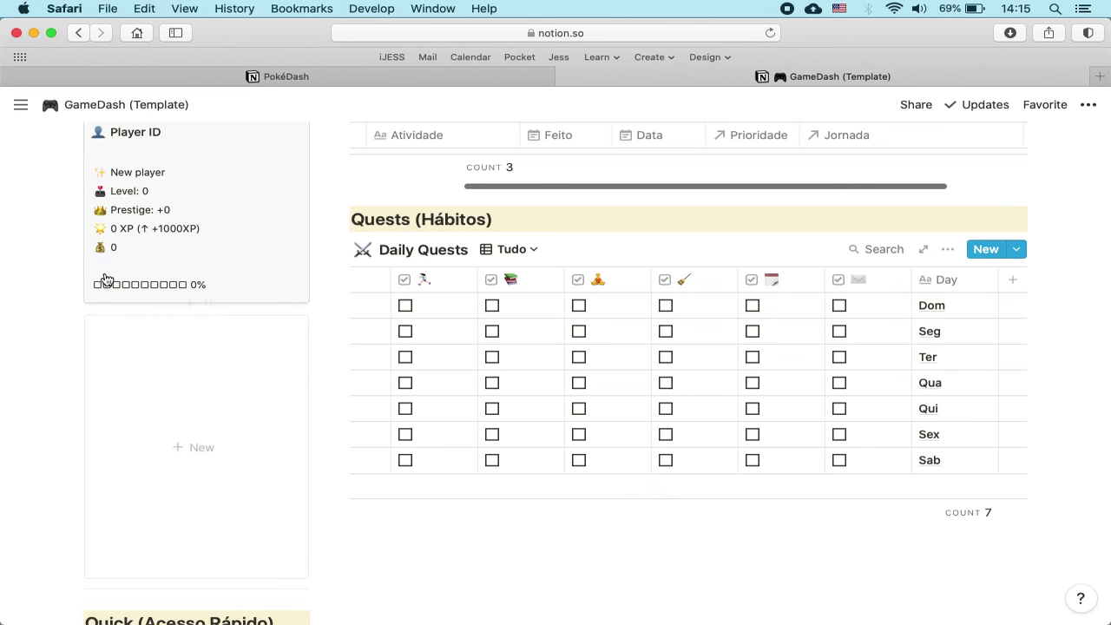
Look over the Shop rewards, the Maps (Áreas) boxes and the World (Anotações) section
{"action": "scroll", "coordinate": [531, 482], "scroll_direction": "down", "scroll_amount": 10}
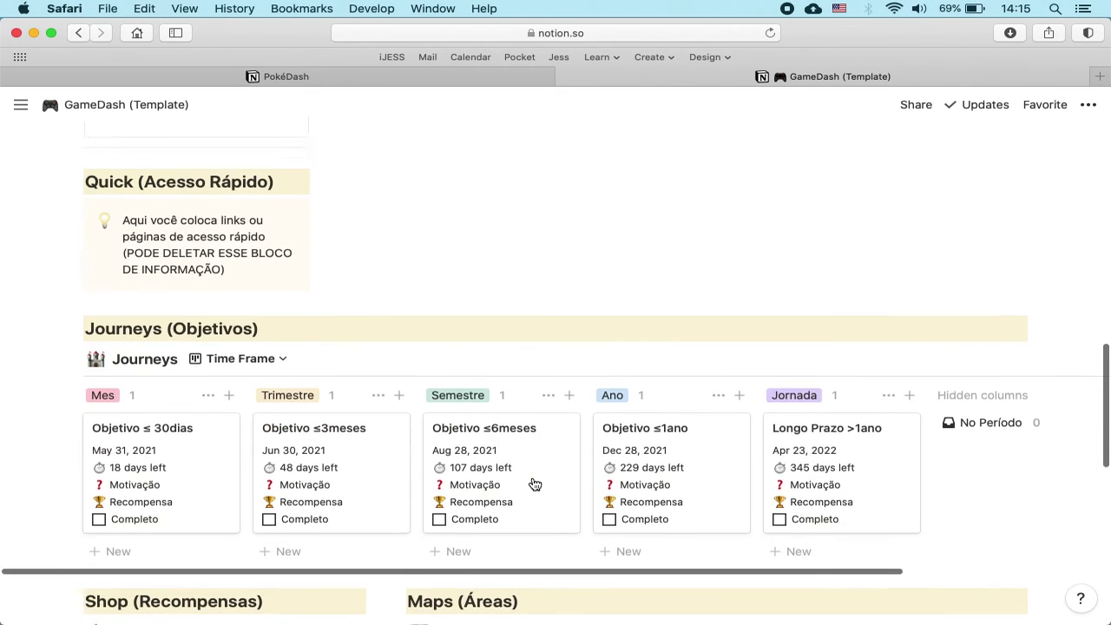
{"action": "scroll", "coordinate": [533, 481], "scroll_direction": "down", "scroll_amount": 6}
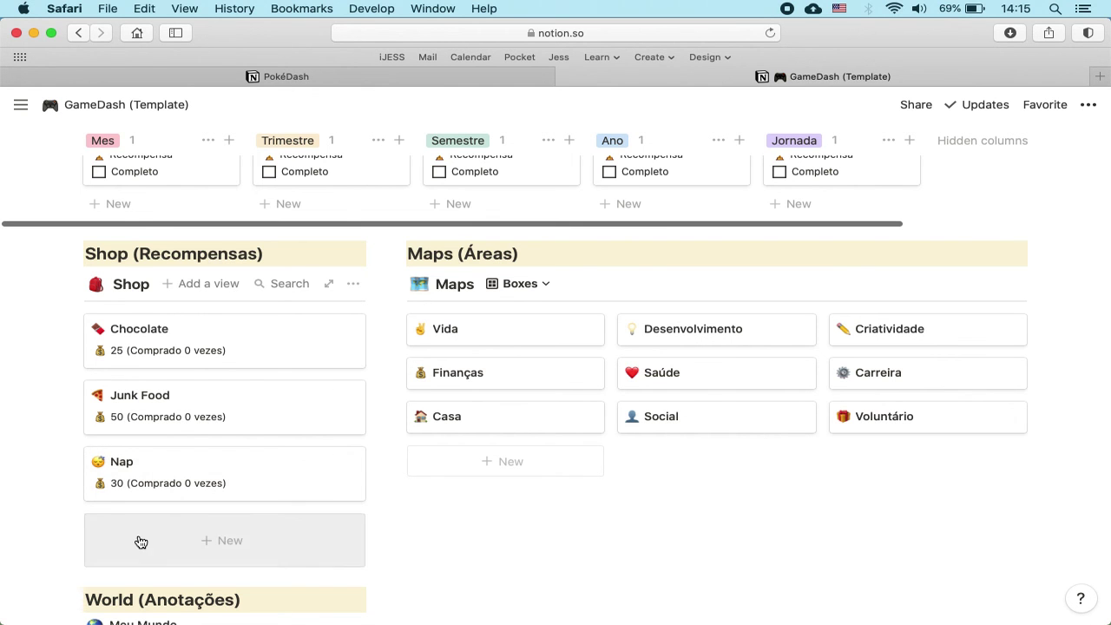
{"action": "scroll", "coordinate": [646, 540], "scroll_direction": "up", "scroll_amount": 3}
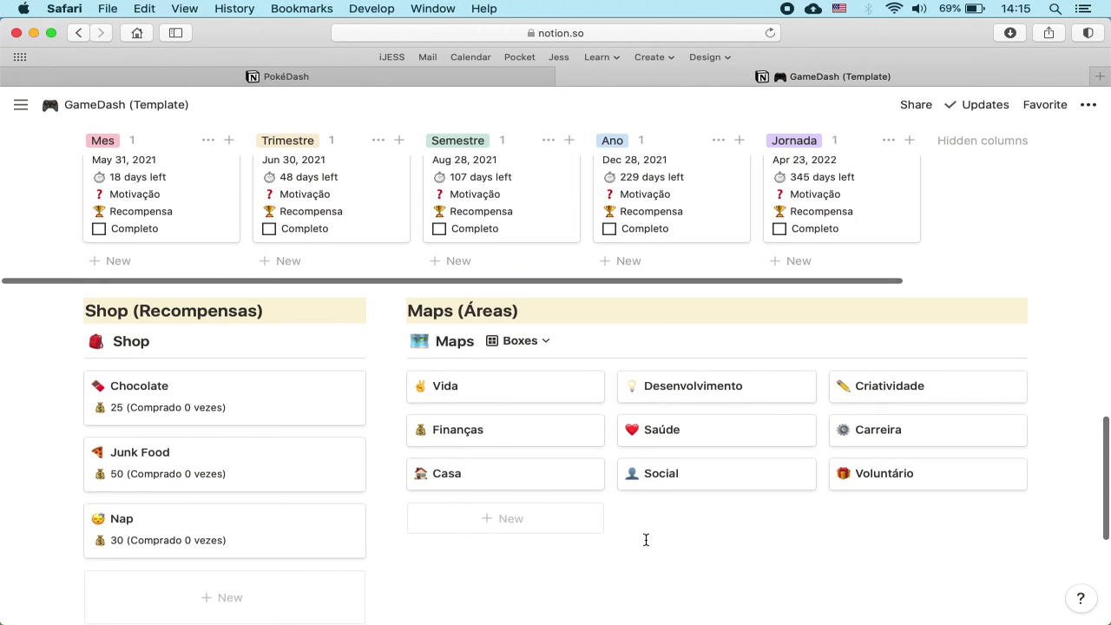
{"action": "scroll", "coordinate": [646, 540], "scroll_direction": "down", "scroll_amount": 4}
{"action": "scroll", "coordinate": [646, 540], "scroll_direction": "down", "scroll_amount": 1}
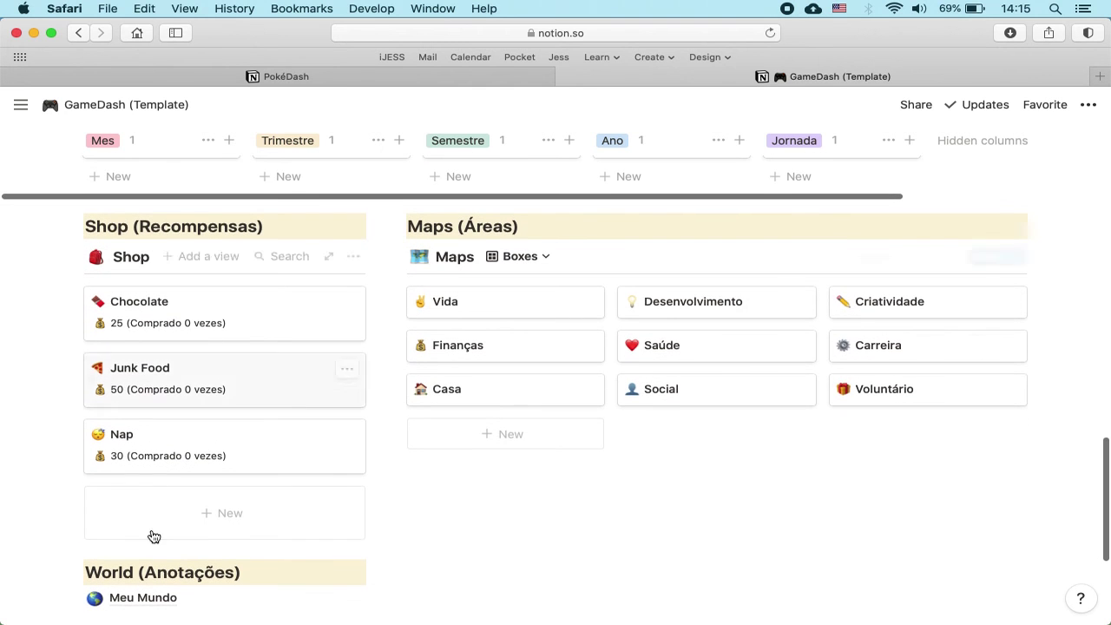
{"action": "scroll", "coordinate": [460, 457], "scroll_direction": "up", "scroll_amount": 2}
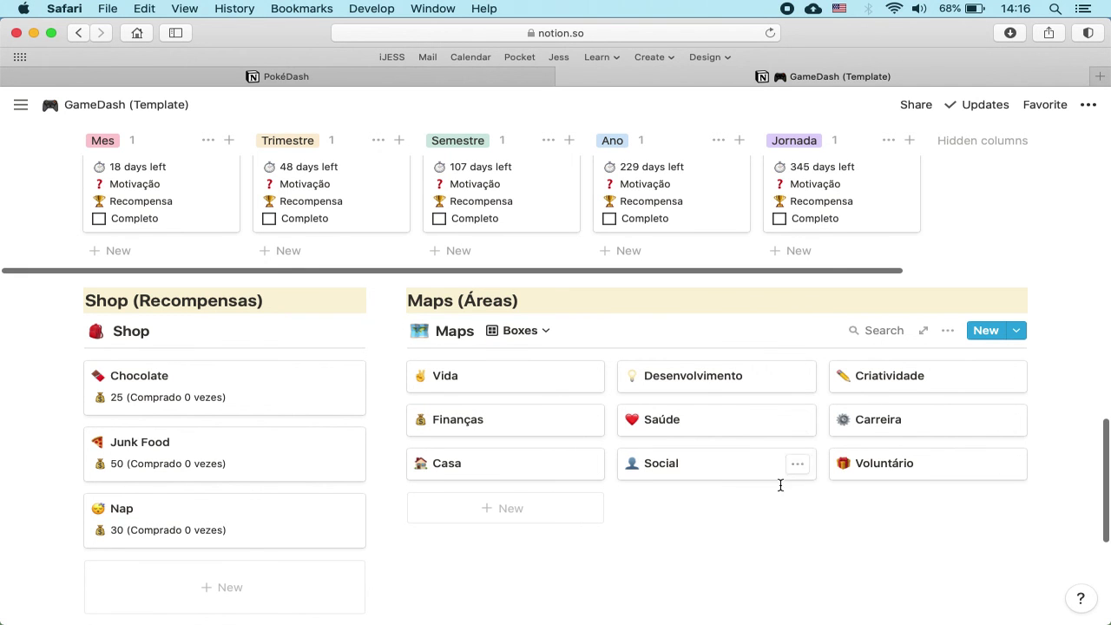
Open the Vida and Finanças boxes in Maps one after the other to view their contents, closing each one
{"action": "left_click", "coordinate": [495, 379]}
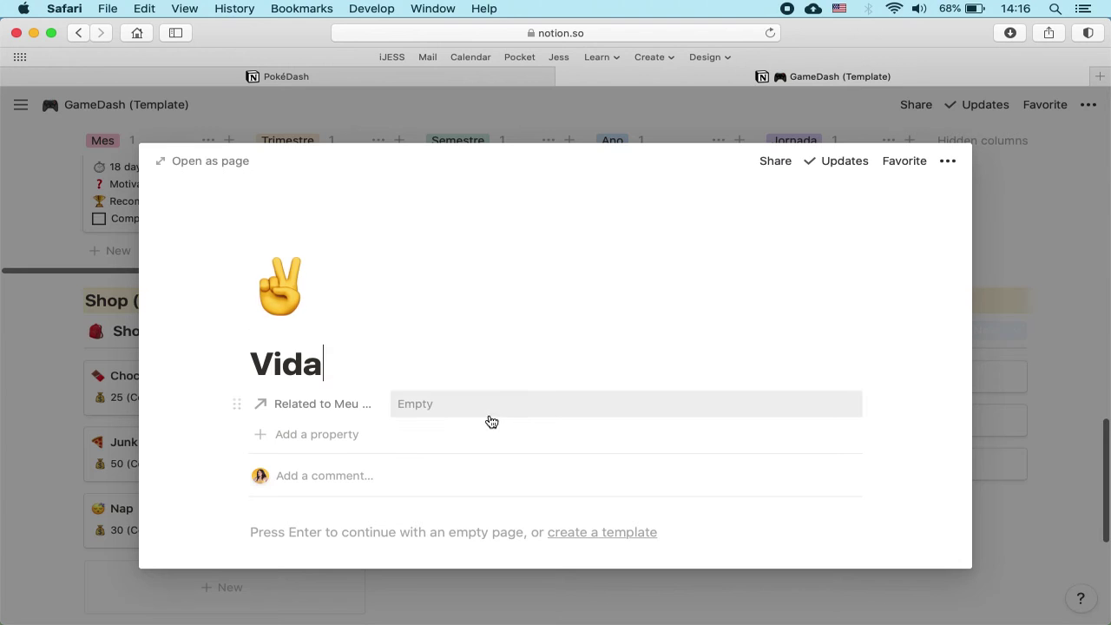
{"action": "left_click", "coordinate": [994, 355]}
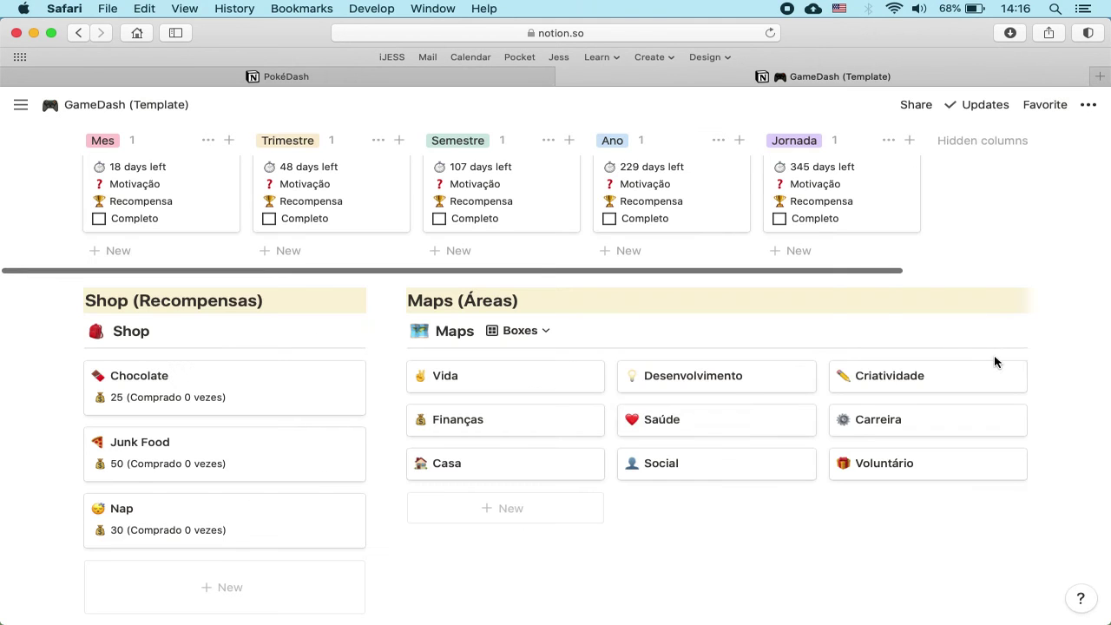
{"action": "left_click", "coordinate": [516, 419]}
{"action": "scroll", "coordinate": [300, 466], "scroll_direction": "down", "scroll_amount": 3}
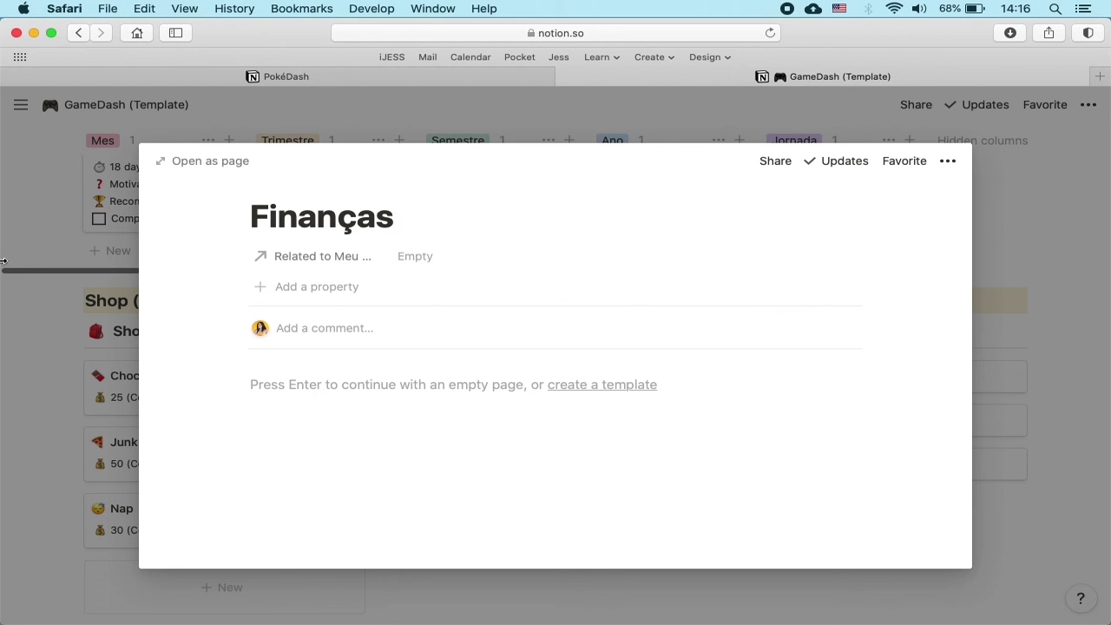
{"action": "key", "text": "Escape"}
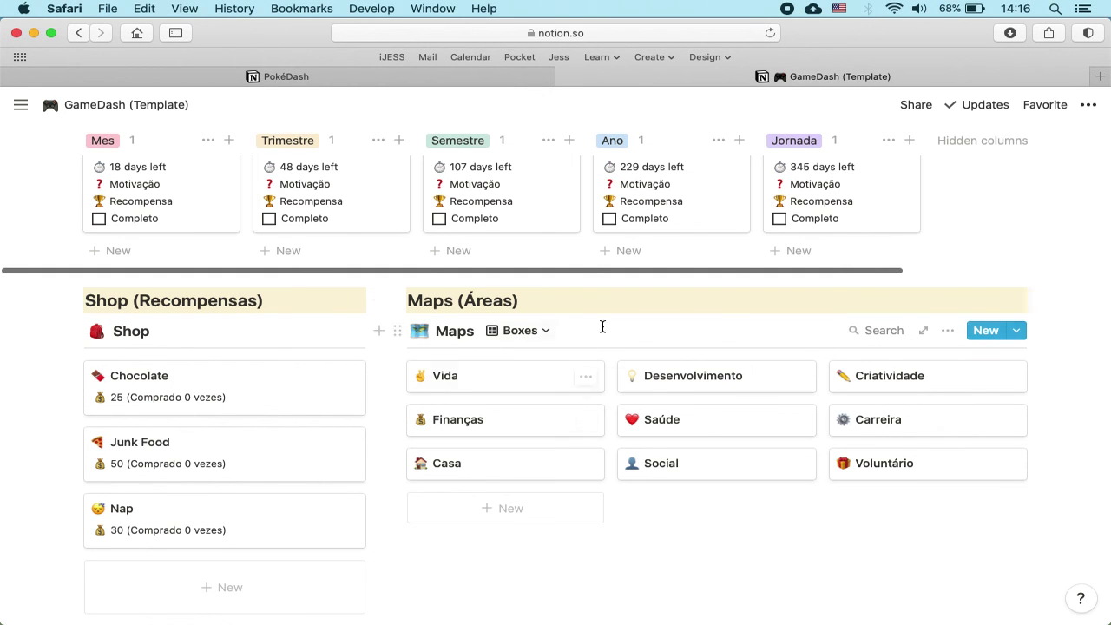
Open the Meu Mundo notes page and look at its Caderno and Tag columns, leaving the first Caderno cell empty
{"action": "scroll", "coordinate": [395, 388], "scroll_direction": "down", "scroll_amount": 4}
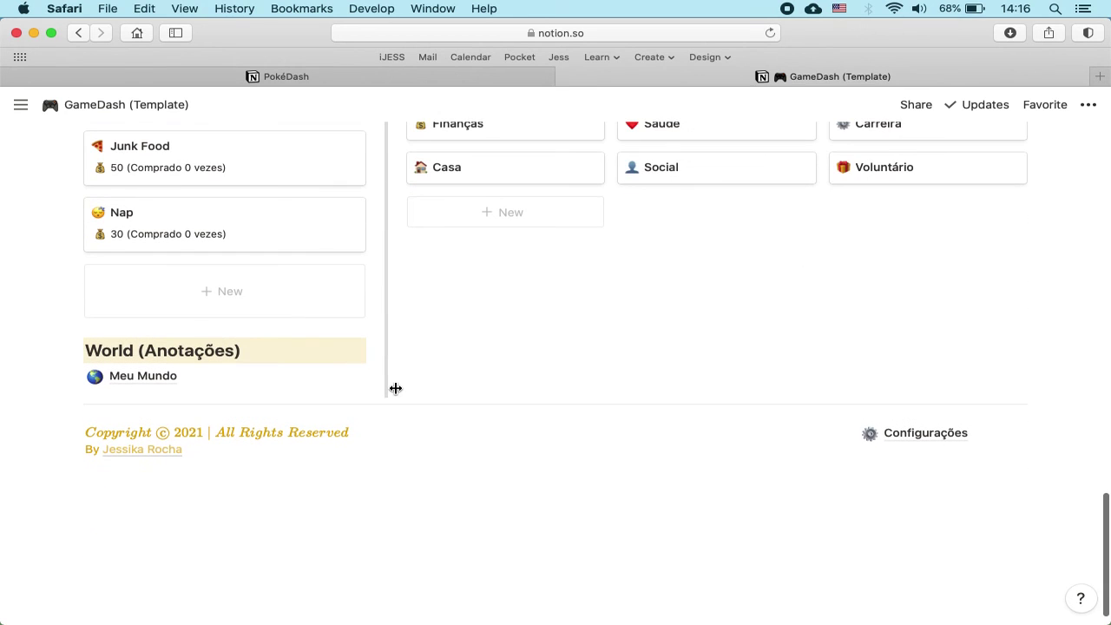
{"action": "left_click", "coordinate": [133, 380]}
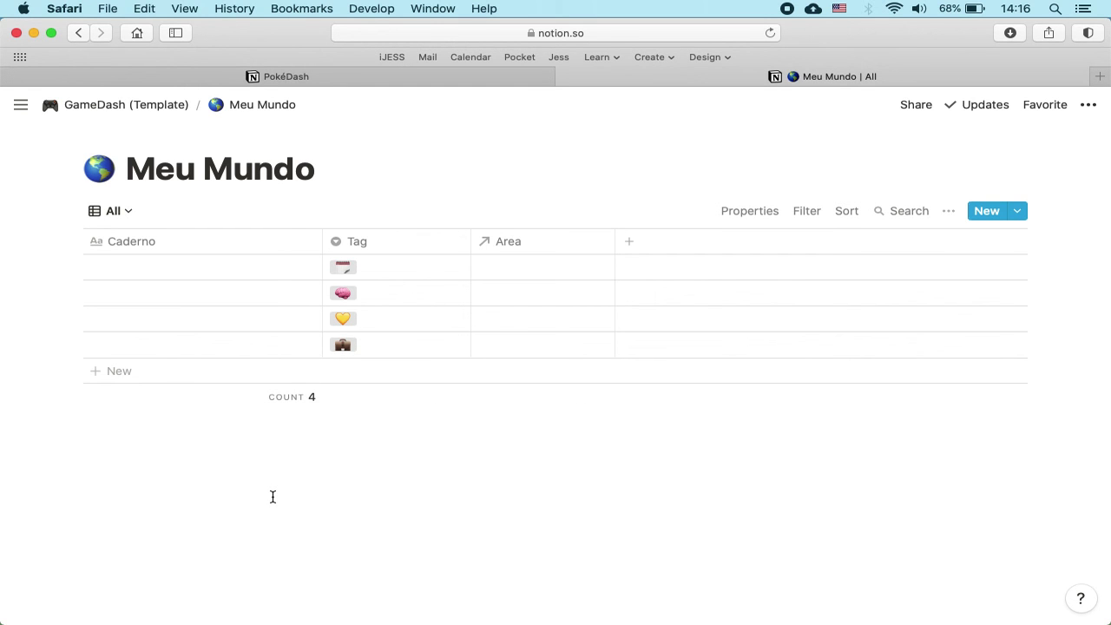
{"action": "left_click", "coordinate": [173, 265]}
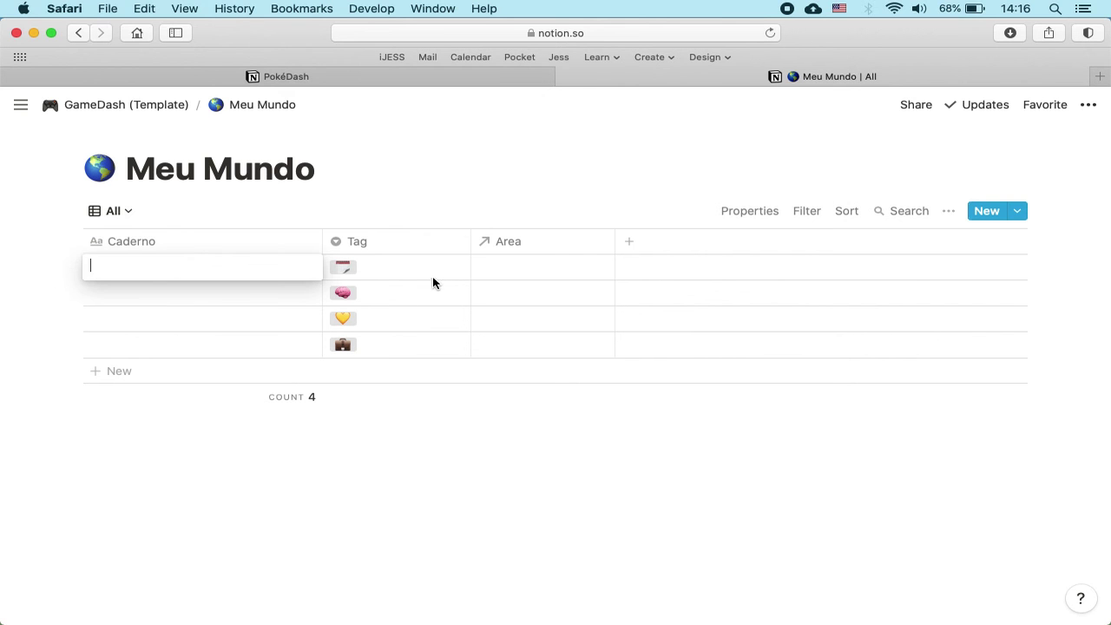
{"action": "key", "text": "Escape"}
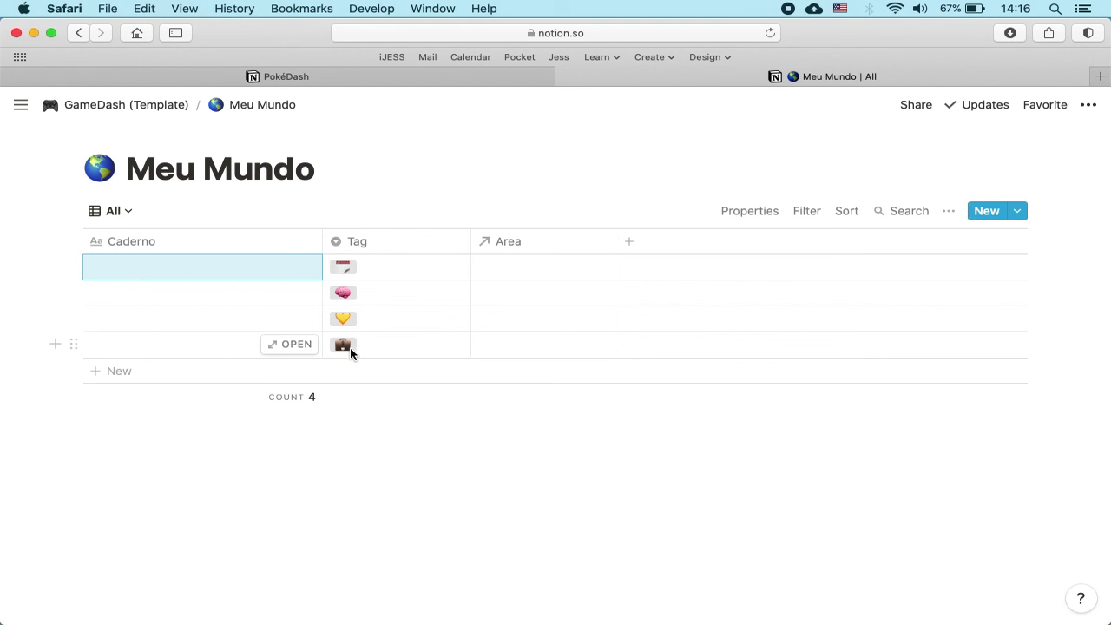
View the Maps areas available in the first notebook's Area relation, link none, and return to the GameDash (Template) page
{"action": "left_click", "coordinate": [509, 271]}
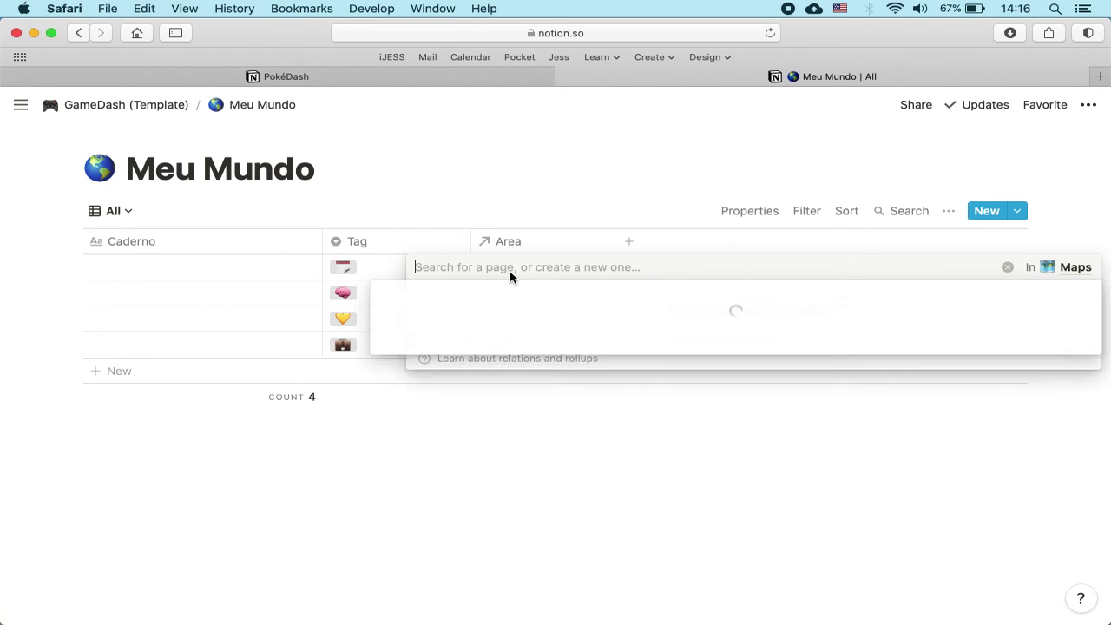
{"action": "scroll", "coordinate": [446, 486], "scroll_direction": "down", "scroll_amount": 1}
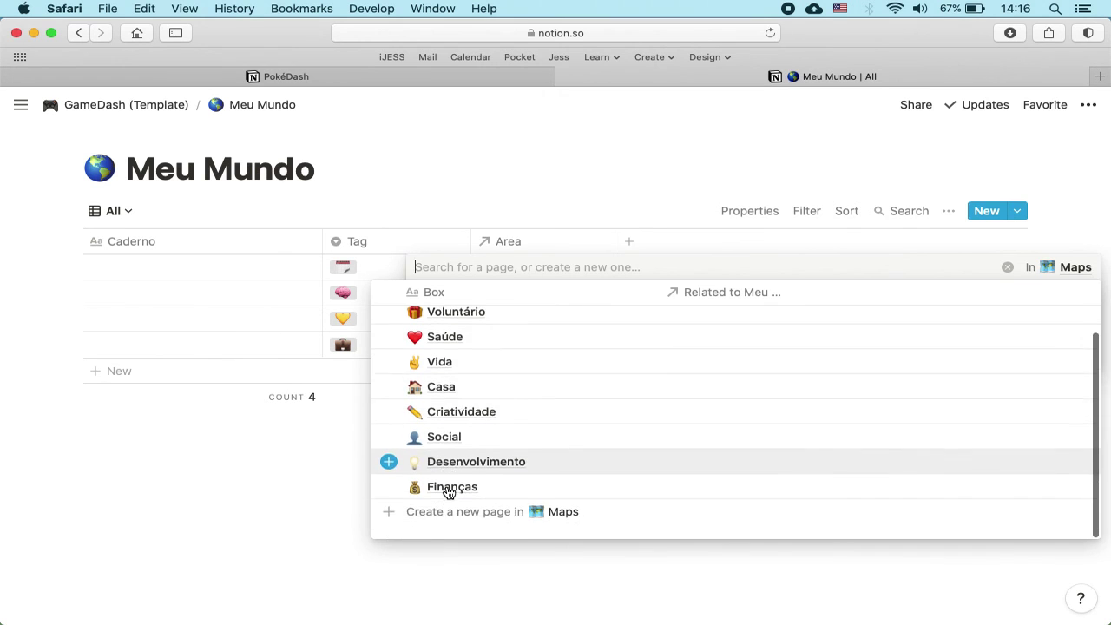
{"action": "left_click", "coordinate": [476, 185]}
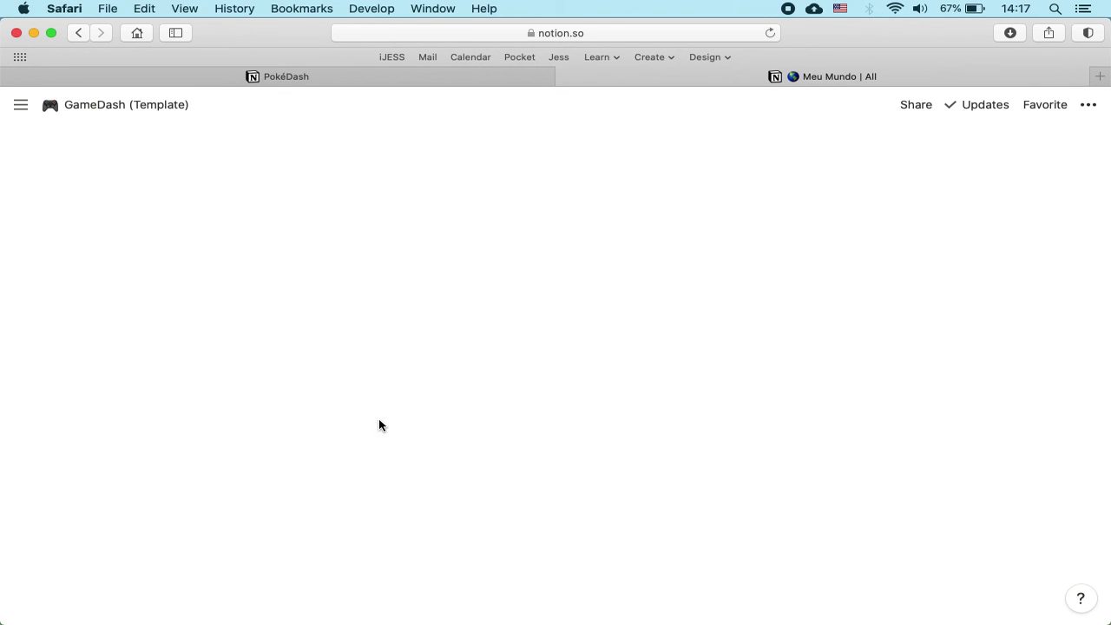
Open the Configurações page, review the Experience table's base XP and gold values, and return to the end of the GameDash (Template) page
{"action": "scroll", "coordinate": [379, 425], "scroll_direction": "down", "scroll_amount": 15}
{"action": "scroll", "coordinate": [379, 425], "scroll_direction": "down", "scroll_amount": 5}
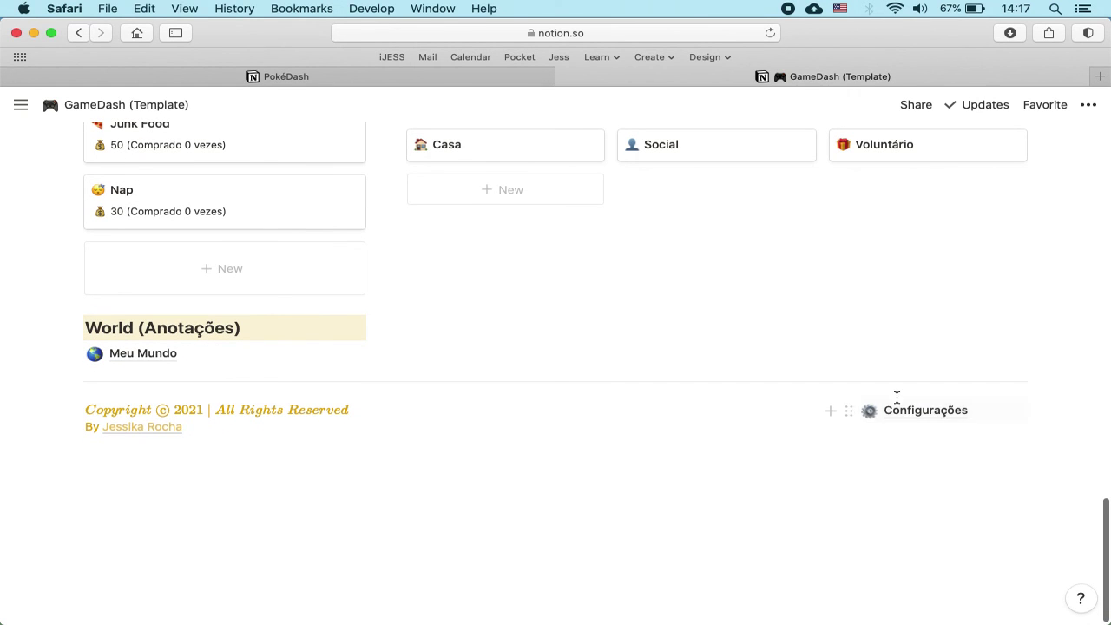
{"action": "left_click", "coordinate": [926, 421]}
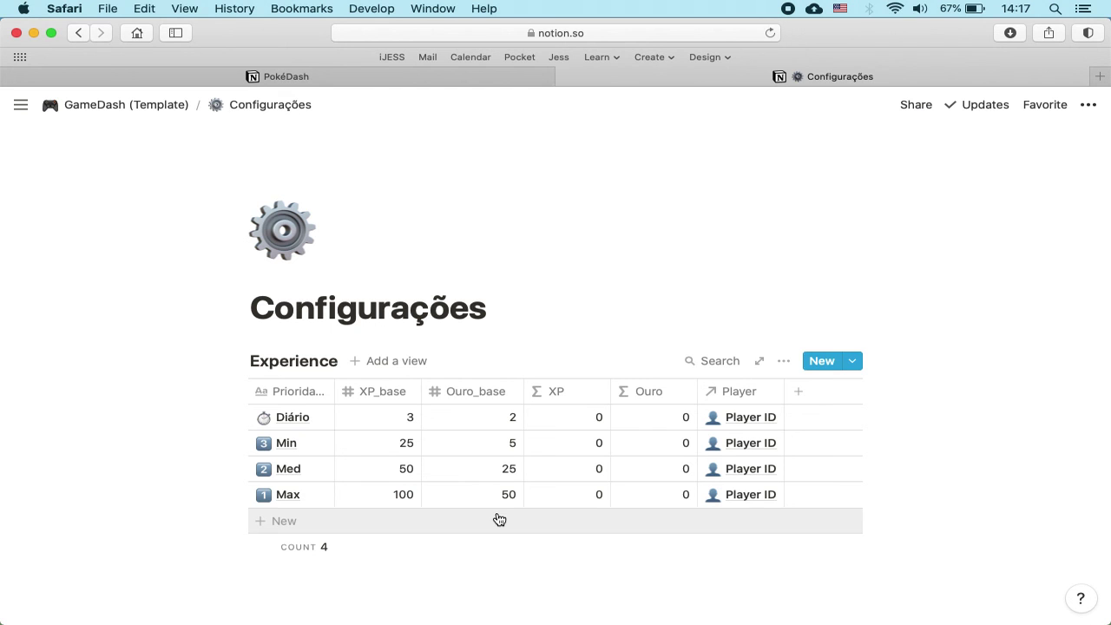
{"action": "left_click", "coordinate": [154, 105]}
{"action": "scroll", "coordinate": [707, 387], "scroll_direction": "down", "scroll_amount": 10}
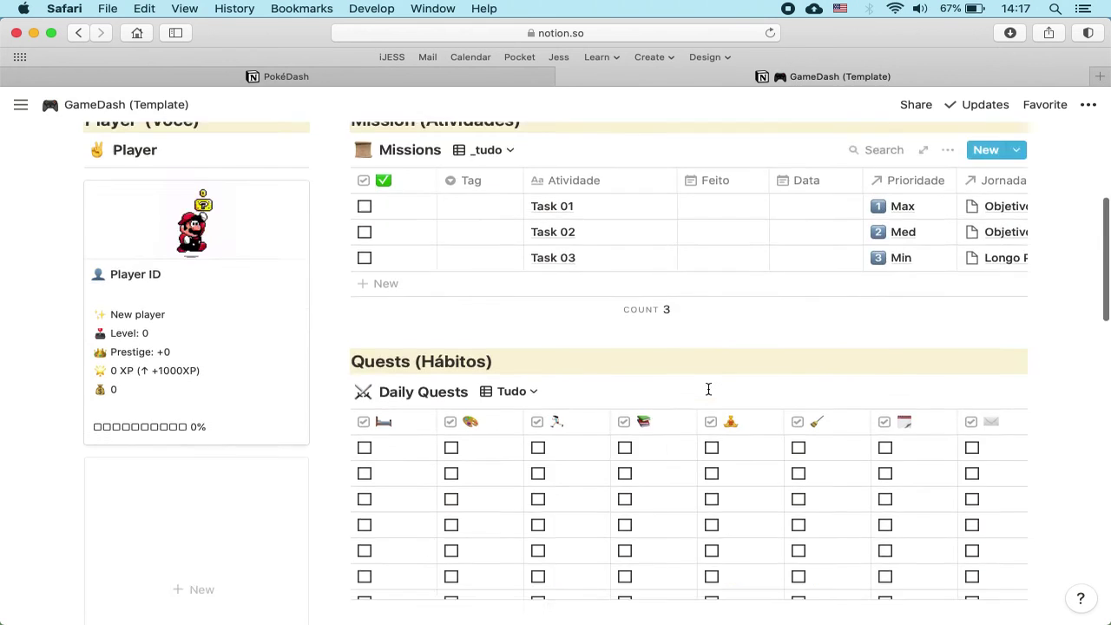
{"action": "scroll", "coordinate": [708, 389], "scroll_direction": "down", "scroll_amount": 10}
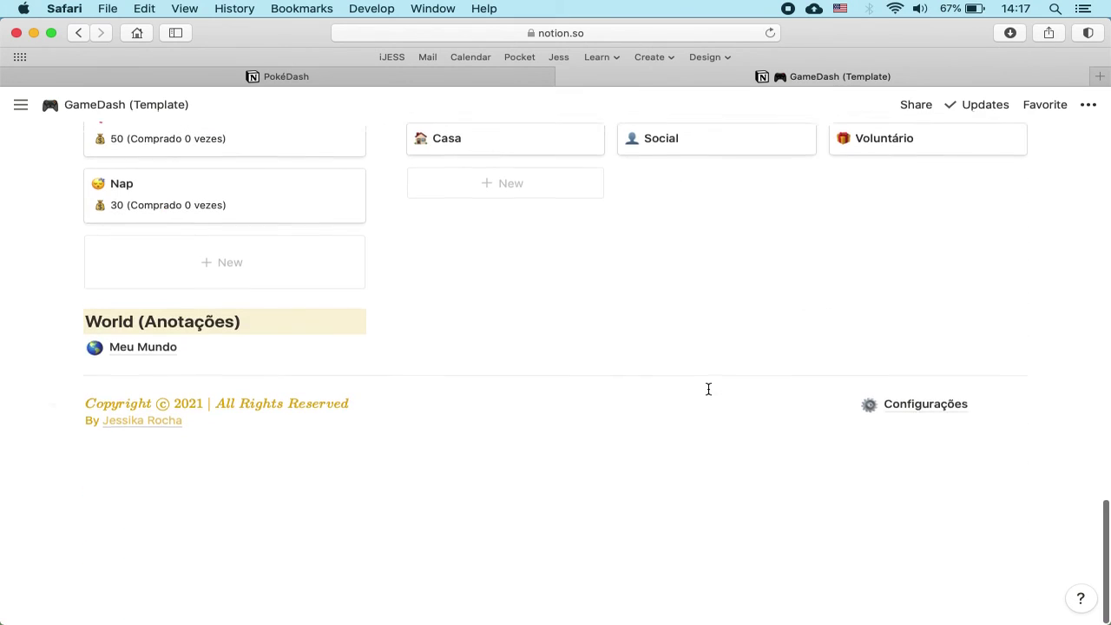
Switch to the PokéDash page and look through its Player Status, Missions, Daily Quests, Journeys, Maps and Shop sections
{"action": "scroll", "coordinate": [709, 389], "scroll_direction": "up", "scroll_amount": 10}
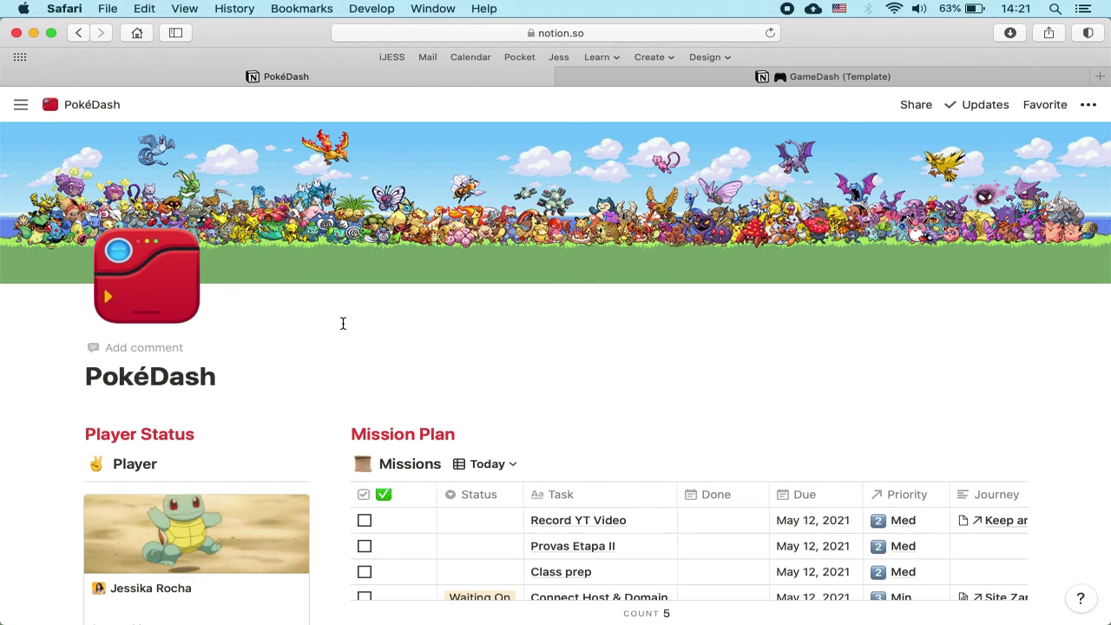
{"action": "scroll", "coordinate": [343, 323], "scroll_direction": "down", "scroll_amount": 1}
{"action": "scroll", "coordinate": [343, 323], "scroll_direction": "up", "scroll_amount": 1}
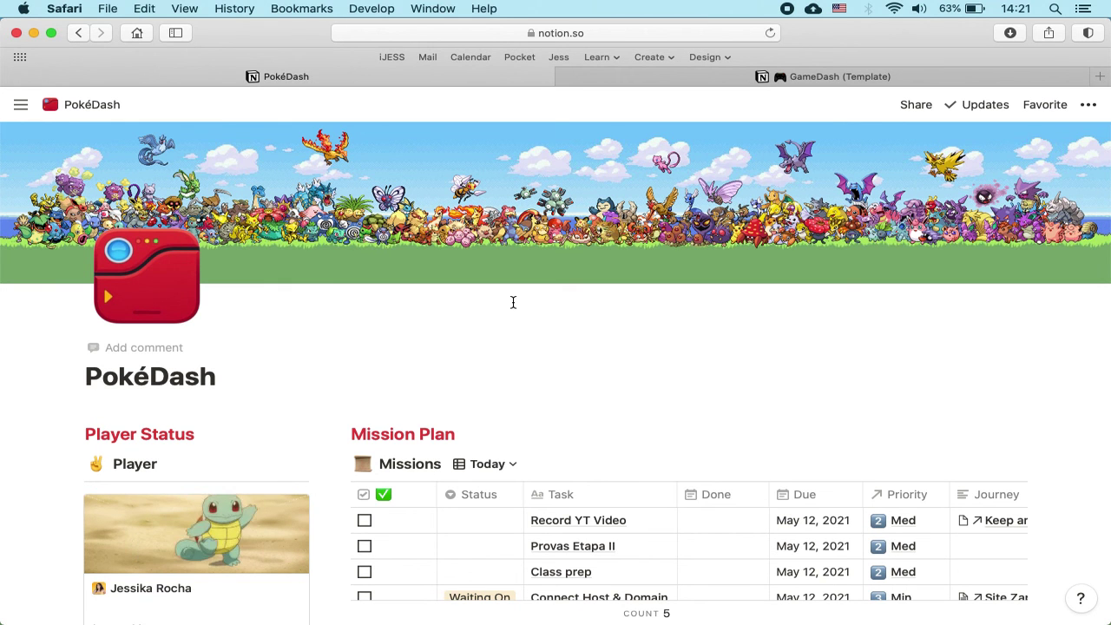
{"action": "scroll", "coordinate": [238, 367], "scroll_direction": "down", "scroll_amount": 5}
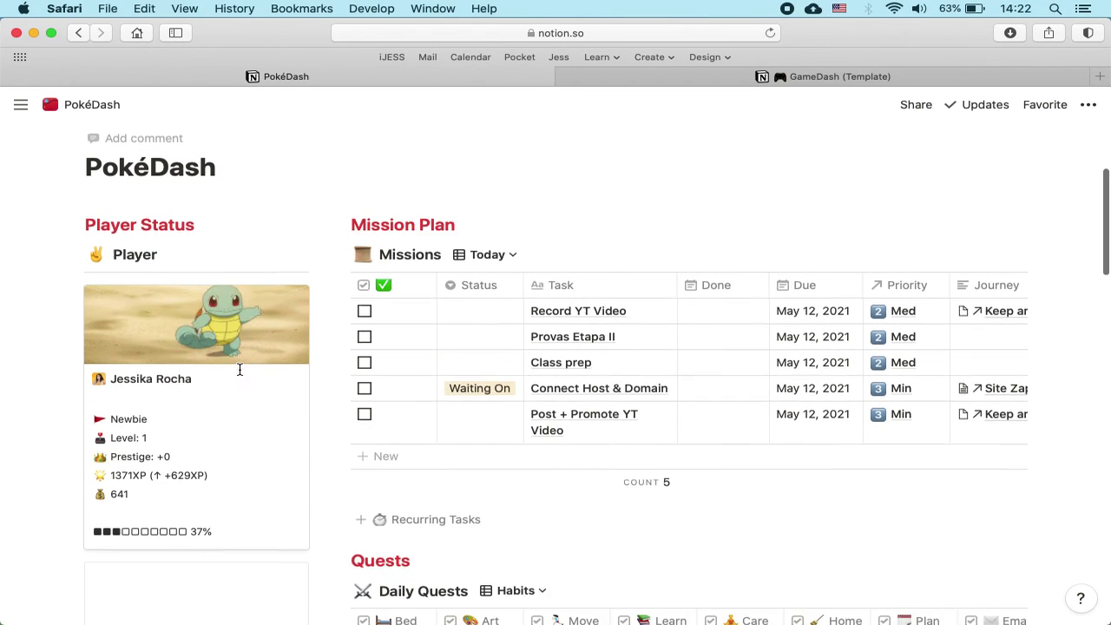
{"action": "scroll", "coordinate": [242, 375], "scroll_direction": "down", "scroll_amount": 4}
{"action": "scroll", "coordinate": [239, 376], "scroll_direction": "up", "scroll_amount": 10}
{"action": "scroll", "coordinate": [238, 377], "scroll_direction": "down", "scroll_amount": 15}
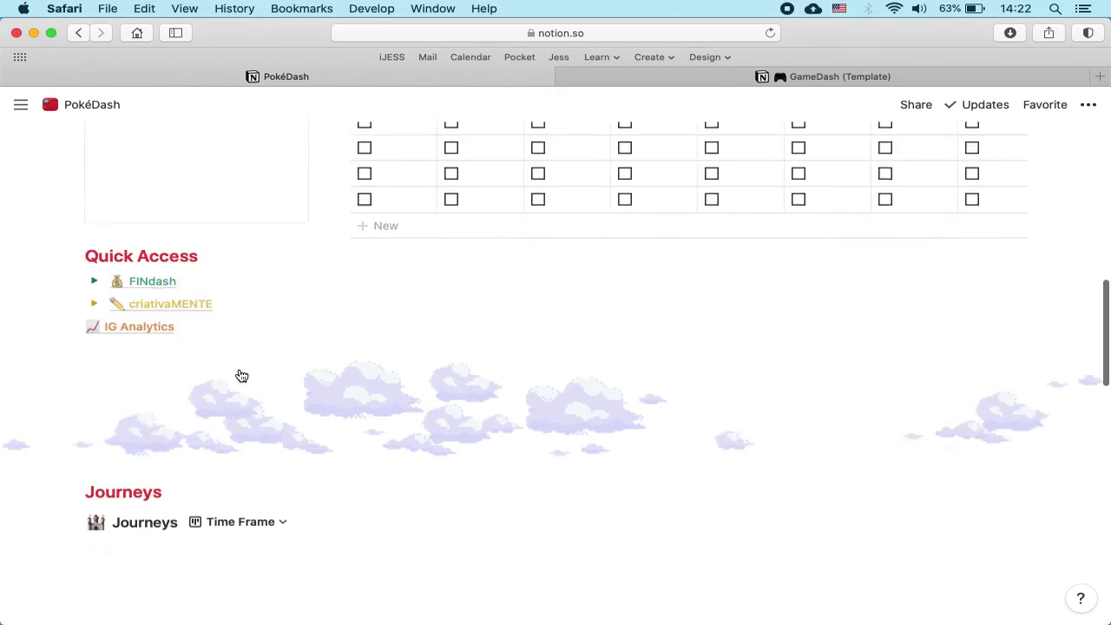
{"action": "scroll", "coordinate": [385, 371], "scroll_direction": "down", "scroll_amount": 10}
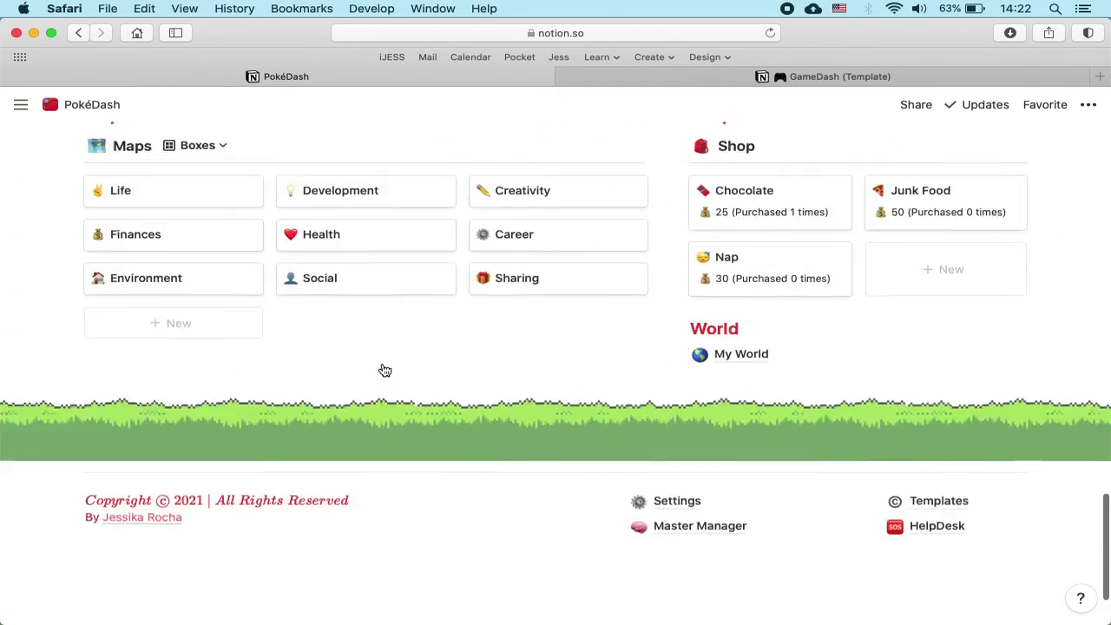
{"action": "scroll", "coordinate": [384, 370], "scroll_direction": "up", "scroll_amount": 20}
{"action": "scroll", "coordinate": [384, 371], "scroll_direction": "down", "scroll_amount": 15}
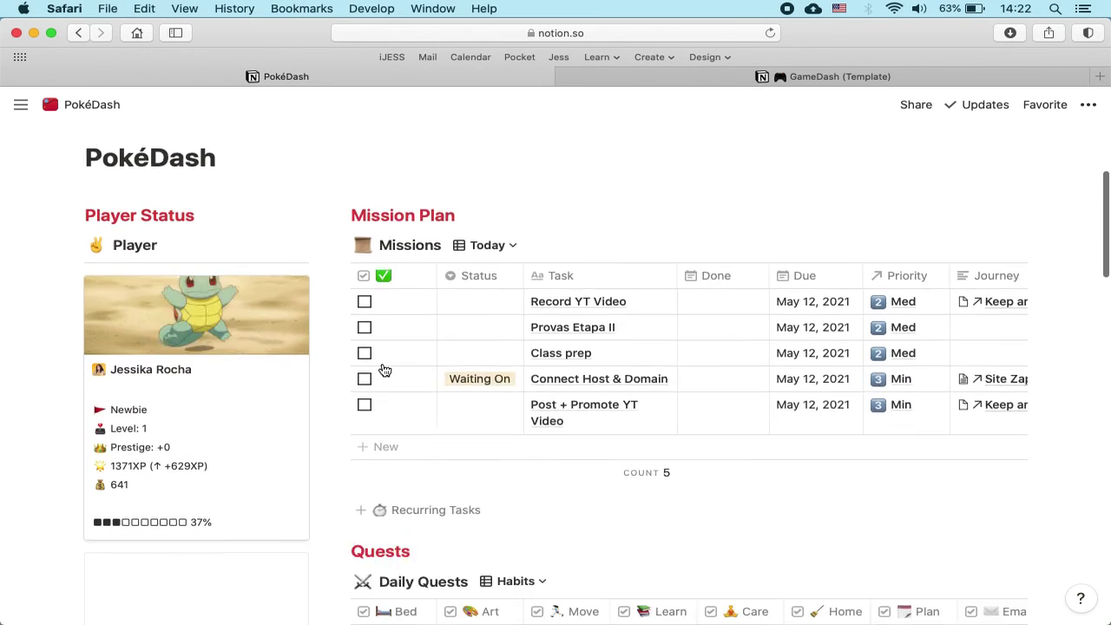
{"action": "scroll", "coordinate": [381, 368], "scroll_direction": "down", "scroll_amount": 5}
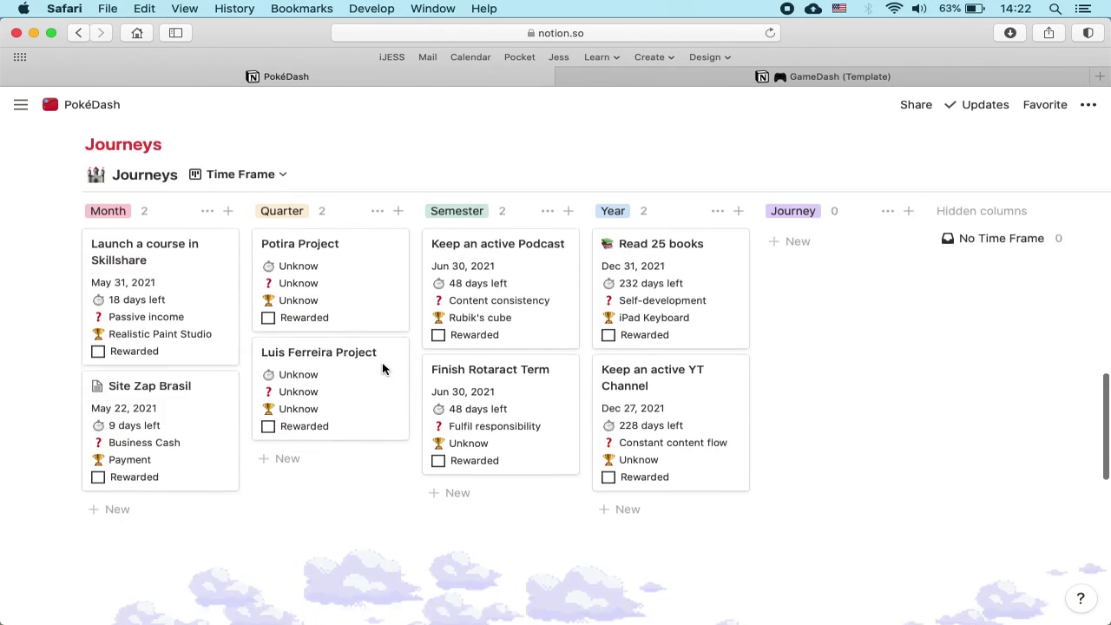
{"action": "scroll", "coordinate": [382, 368], "scroll_direction": "up", "scroll_amount": 6}
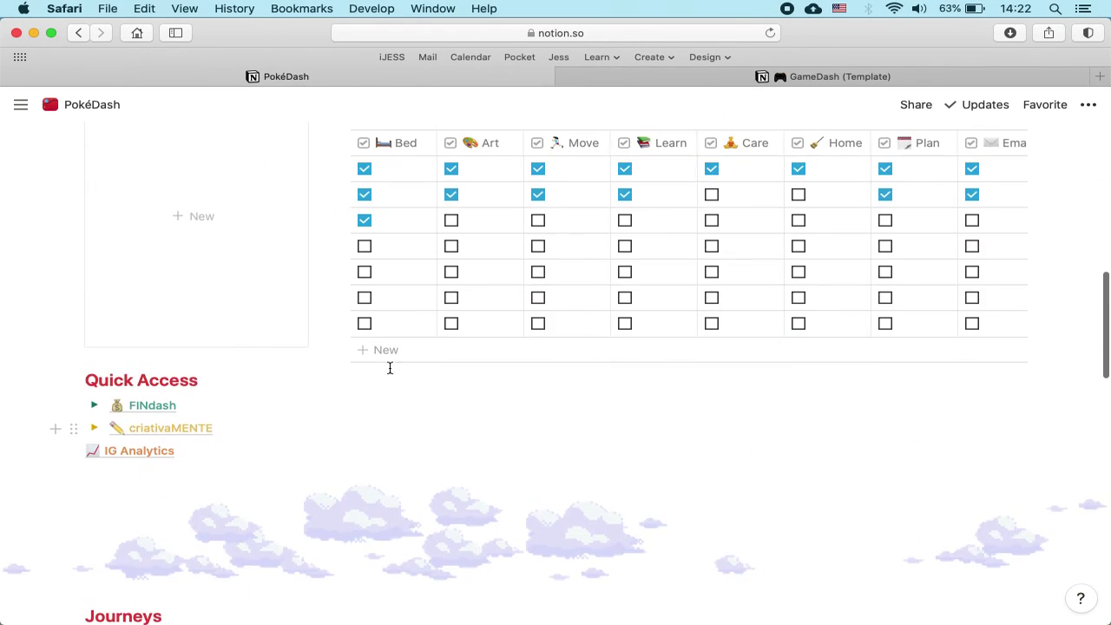
{"action": "scroll", "coordinate": [477, 310], "scroll_direction": "up", "scroll_amount": 15}
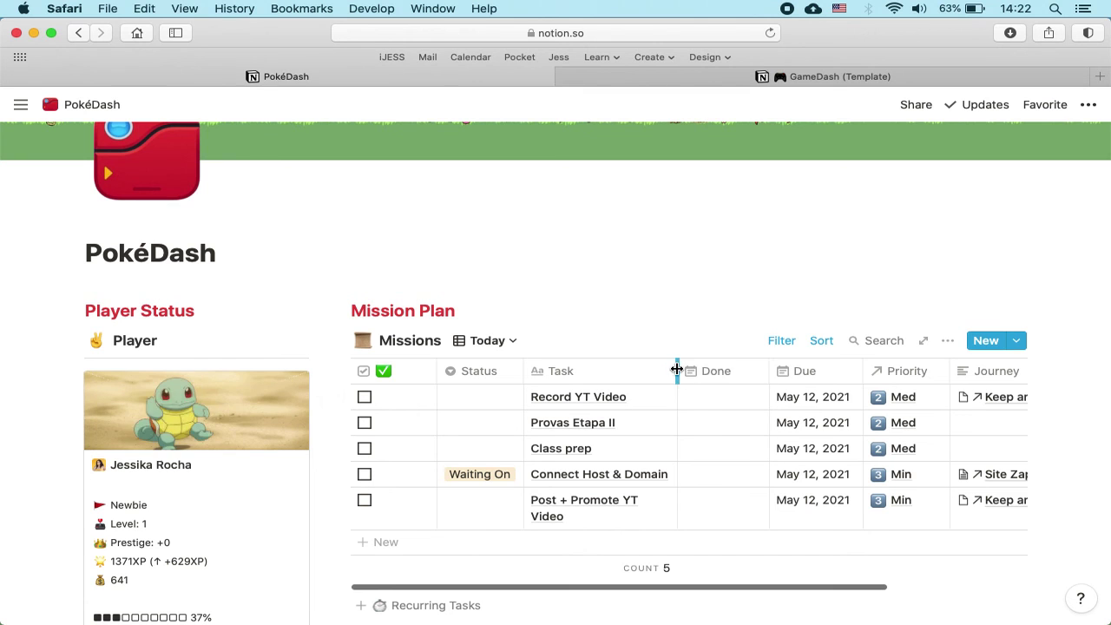
Widen the Missions table's Task column slightly and mark Record YT Video complete with May 12, 2021 as its Done date
{"action": "left_click_drag", "start_coordinate": [677, 368], "coordinate": [686, 369]}
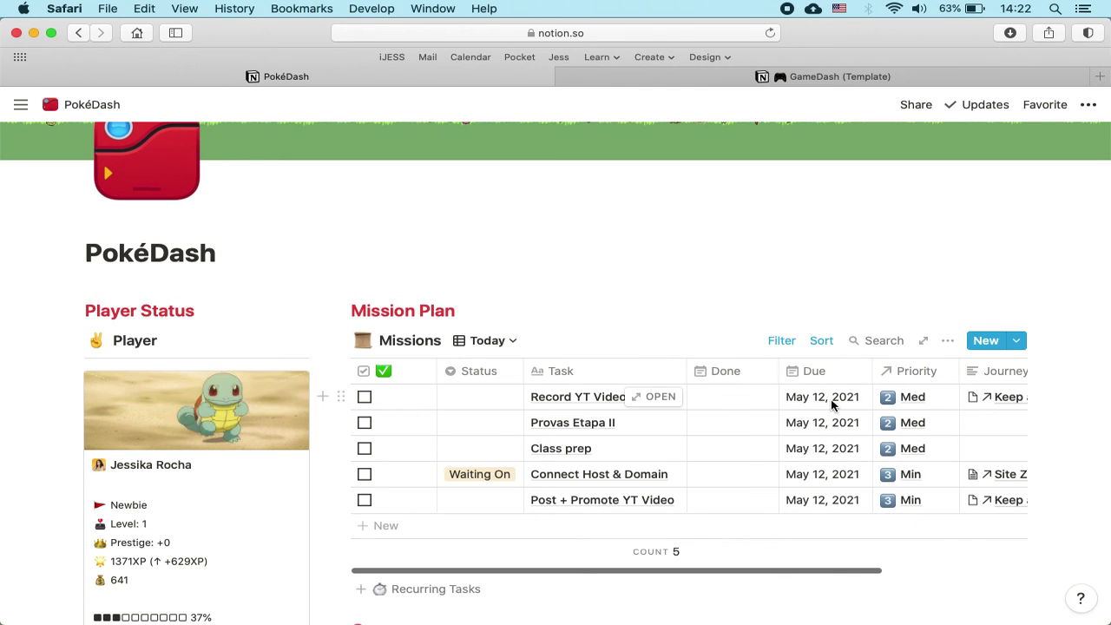
{"action": "left_click", "coordinate": [747, 407]}
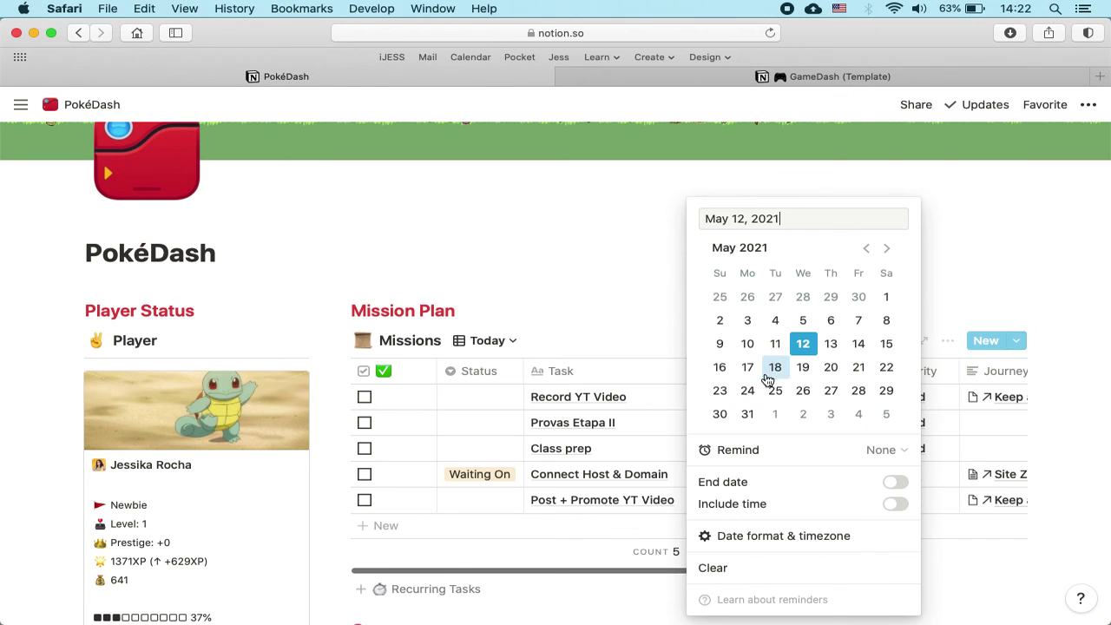
{"action": "left_click", "coordinate": [804, 344]}
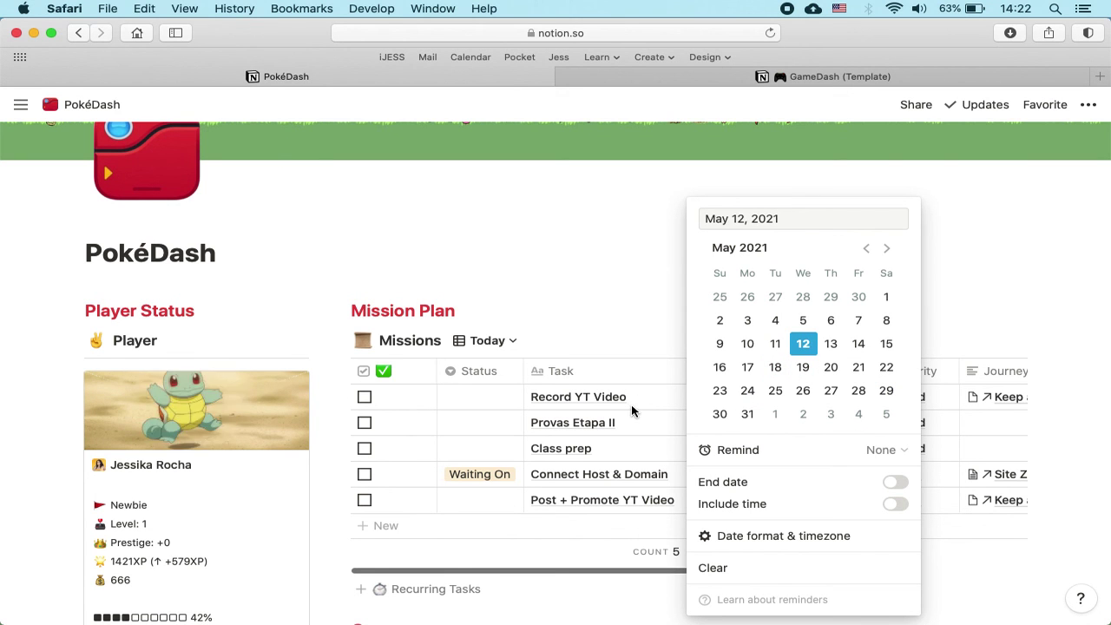
{"action": "left_click", "coordinate": [631, 405]}
{"action": "scroll", "coordinate": [697, 421], "scroll_direction": "down", "scroll_amount": 1}
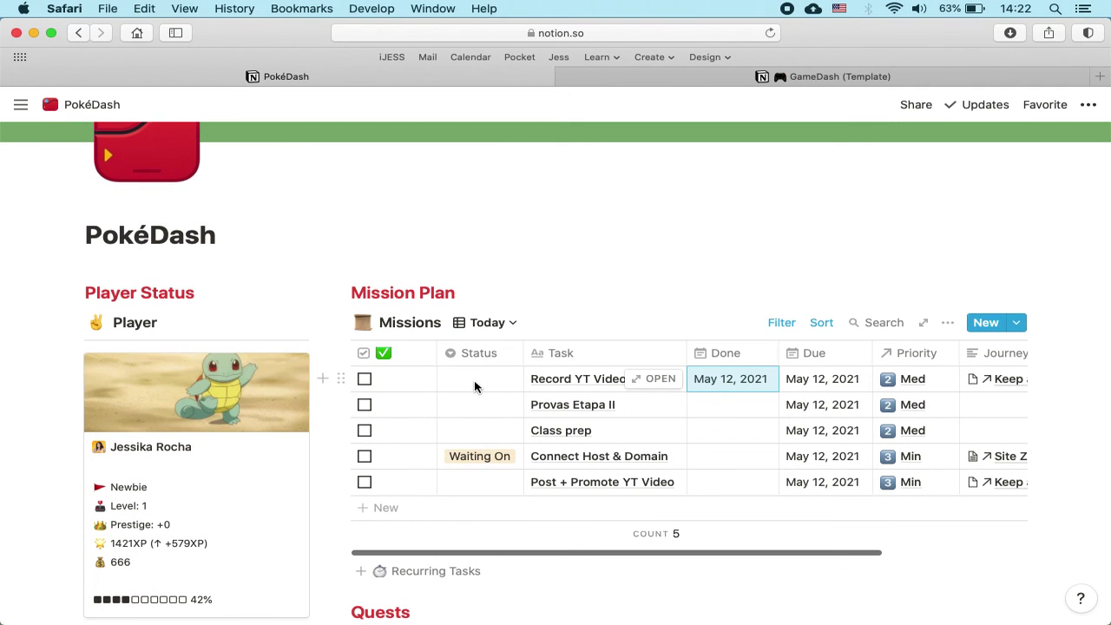
{"action": "left_click", "coordinate": [364, 380]}
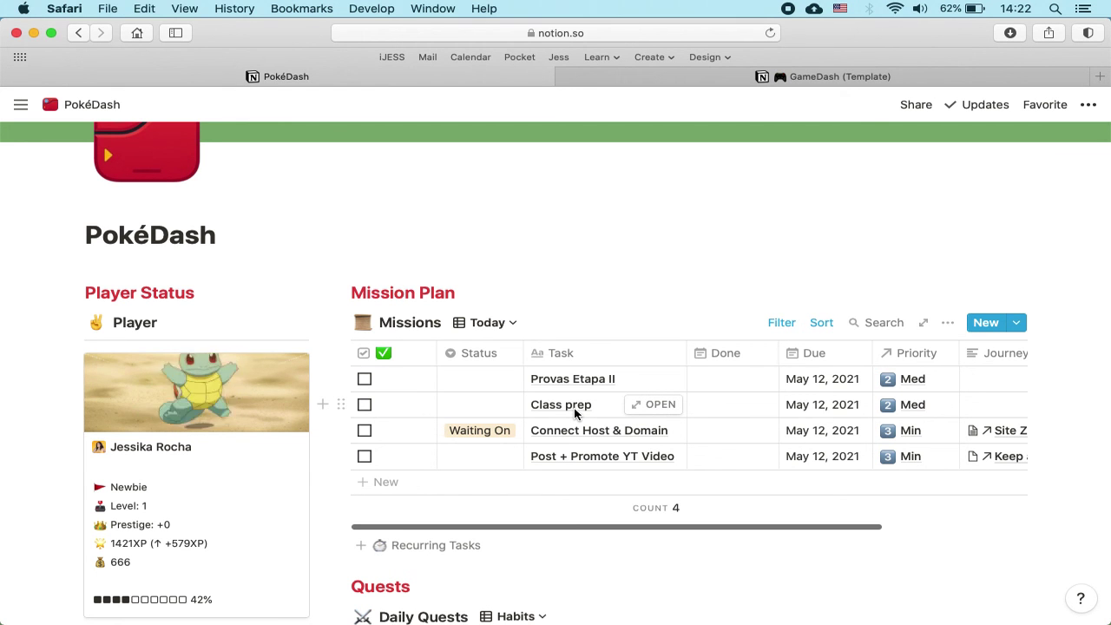
Collapse the PokéDash entry's subpages in the workspace's private page list
{"action": "scroll", "coordinate": [168, 472], "scroll_direction": "down", "scroll_amount": 1}
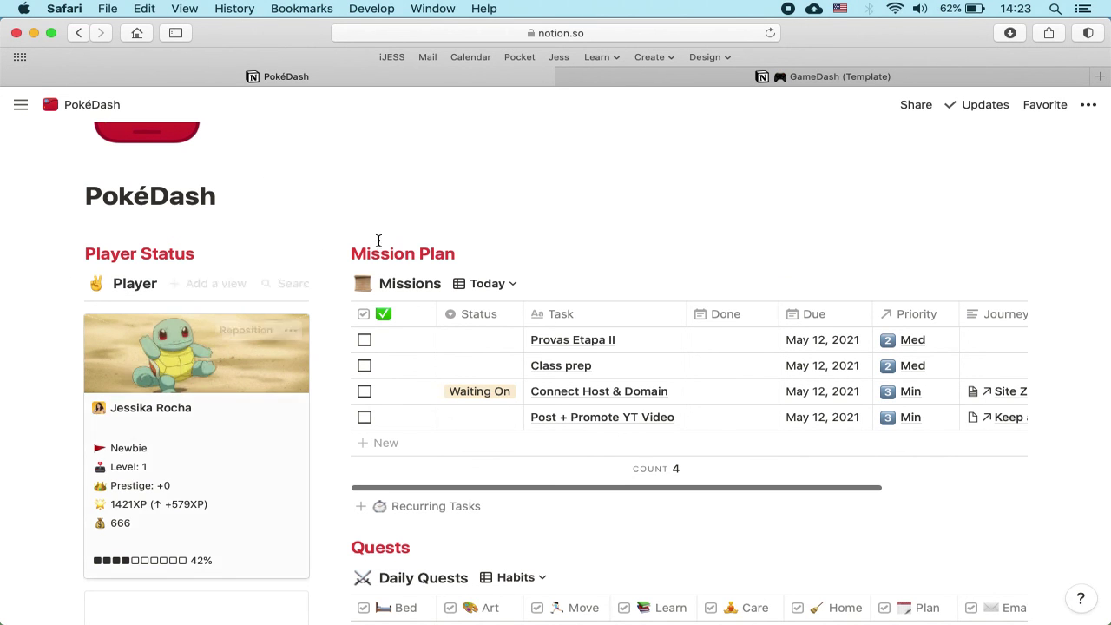
{"action": "mouse_move", "coordinate": [9, 348]}
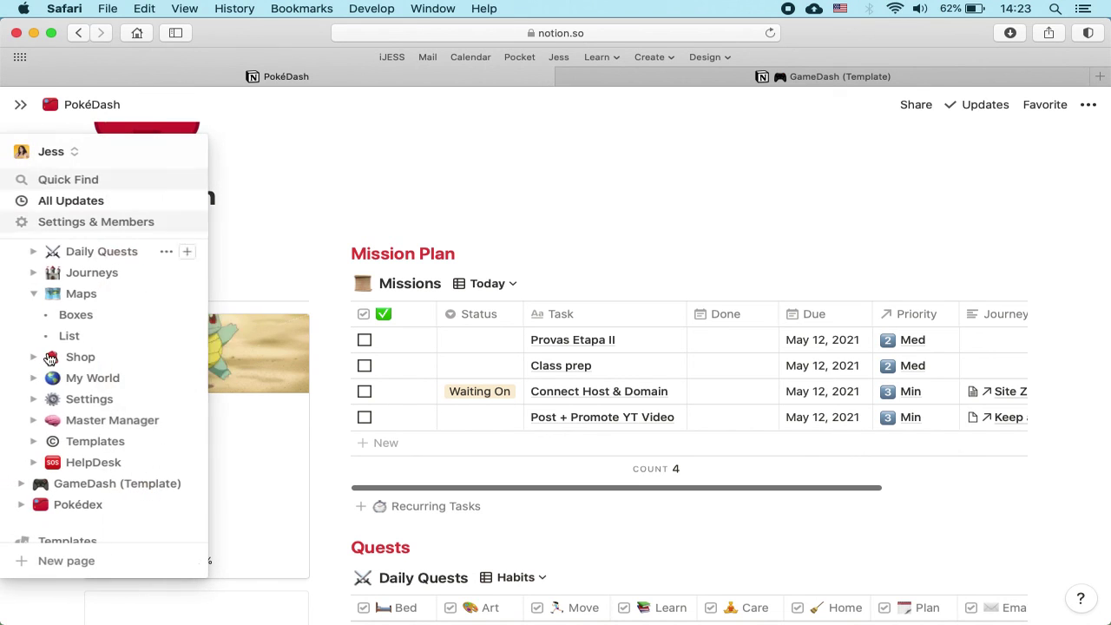
{"action": "scroll", "coordinate": [59, 438], "scroll_direction": "up", "scroll_amount": 2}
{"action": "scroll", "coordinate": [58, 438], "scroll_direction": "up", "scroll_amount": 3}
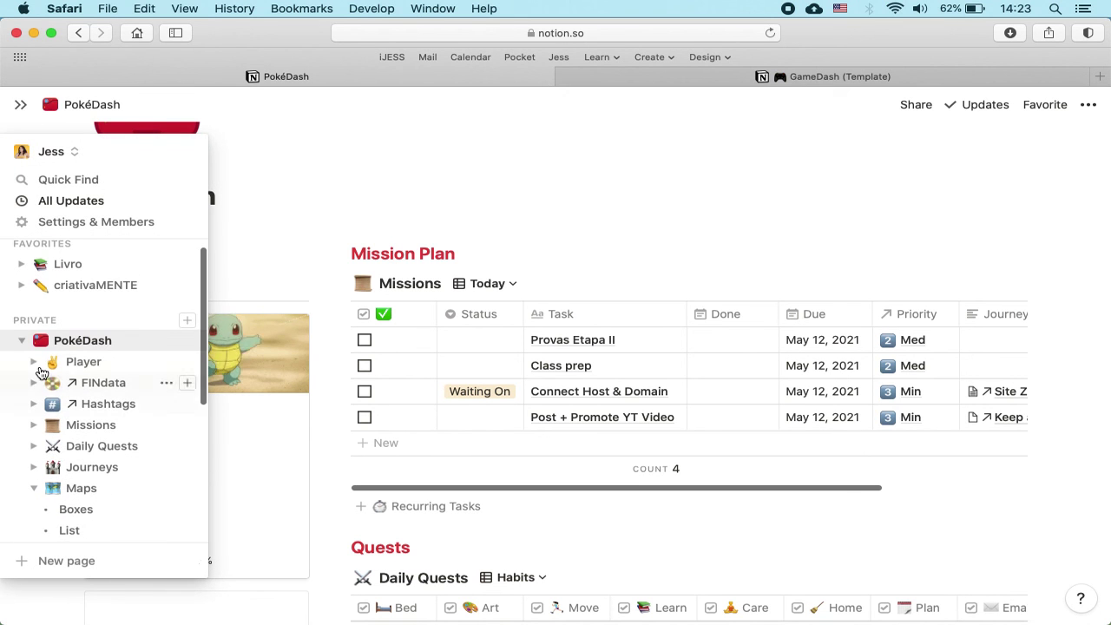
{"action": "left_click", "coordinate": [21, 344]}
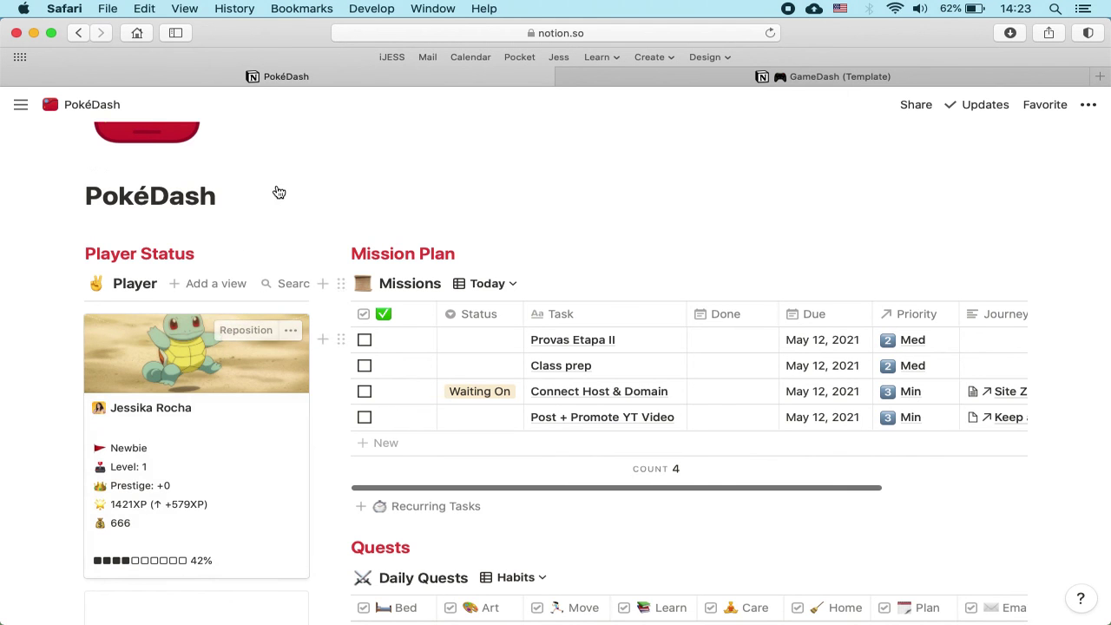
Mark the email habit as done in the third row of the Daily Quests table
{"action": "scroll", "coordinate": [564, 314], "scroll_direction": "down", "scroll_amount": 5}
{"action": "scroll", "coordinate": [567, 314], "scroll_direction": "up", "scroll_amount": 5}
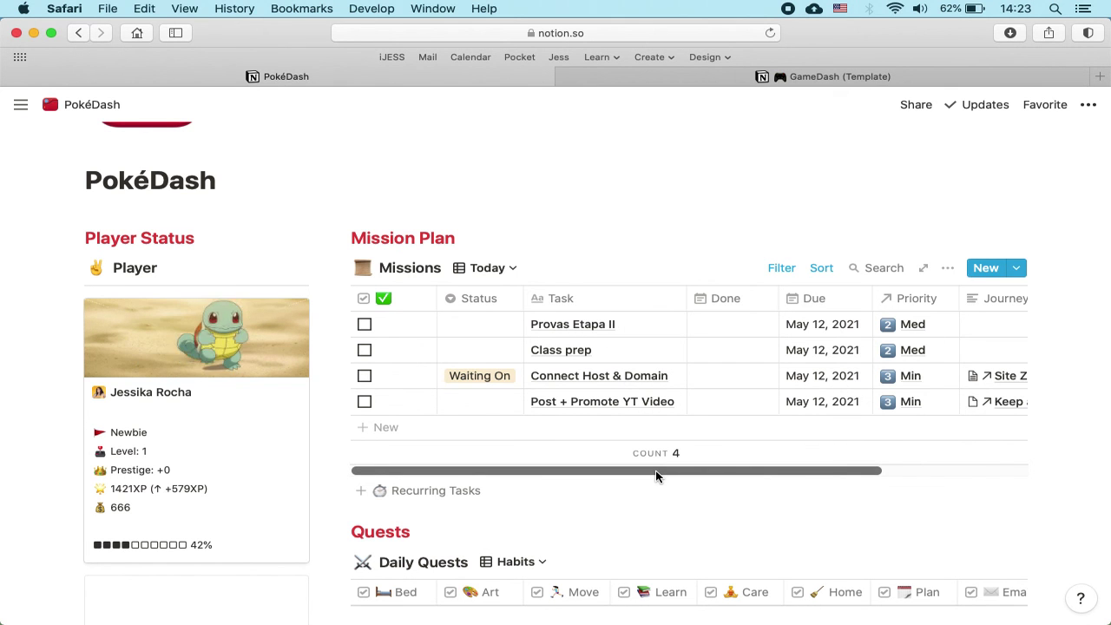
{"action": "scroll", "coordinate": [824, 345], "scroll_direction": "right", "scroll_amount": 2}
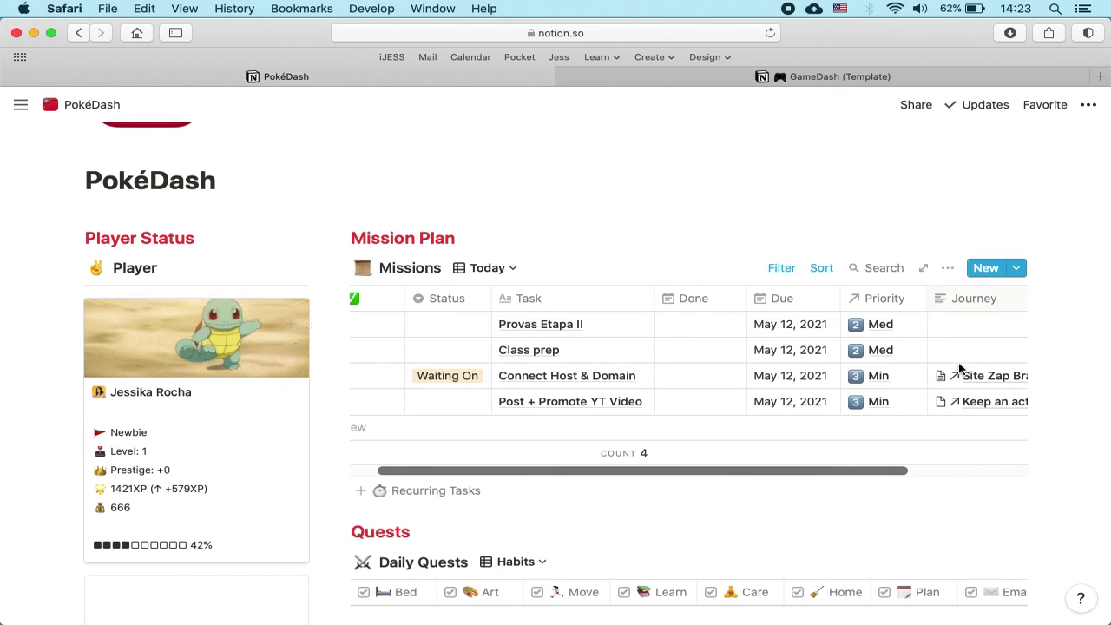
{"action": "scroll", "coordinate": [625, 330], "scroll_direction": "left", "scroll_amount": 2}
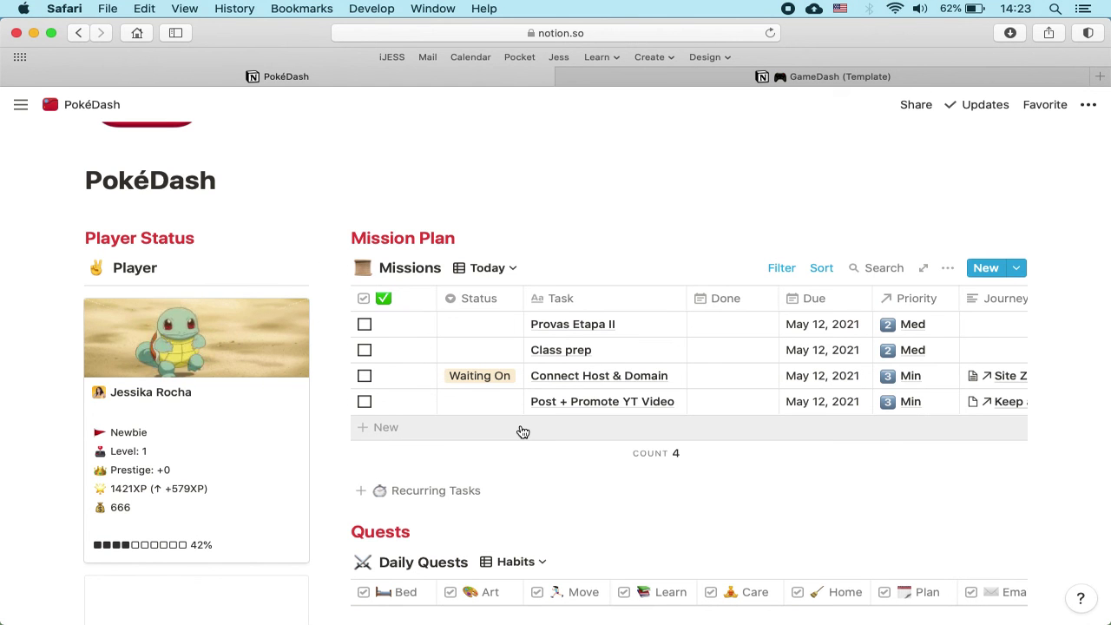
{"action": "scroll", "coordinate": [521, 429], "scroll_direction": "down", "scroll_amount": 5}
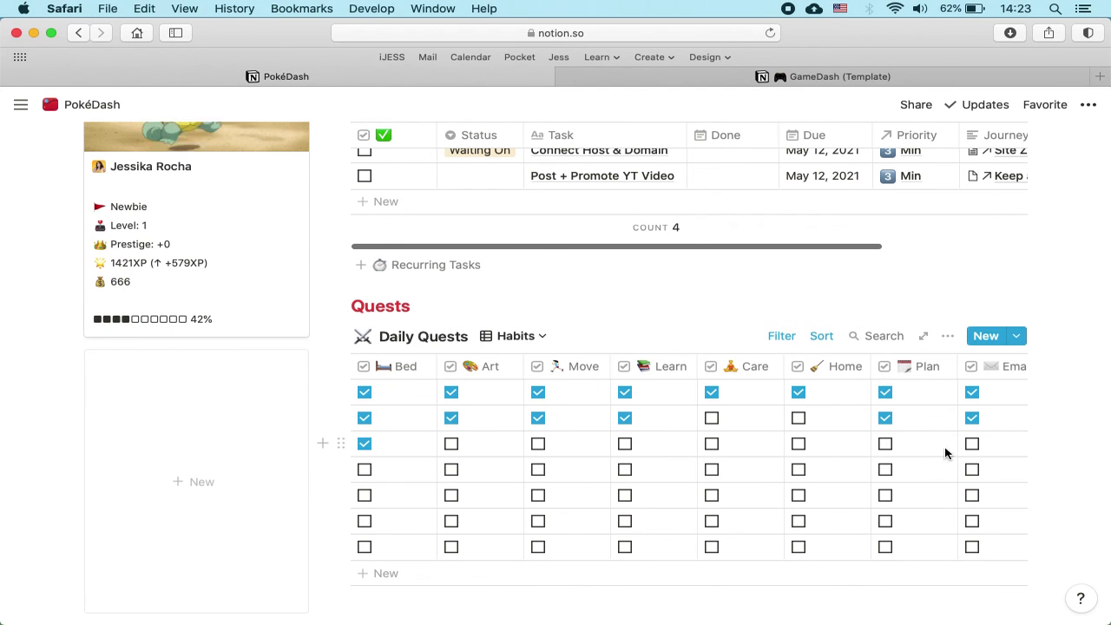
{"action": "left_click", "coordinate": [972, 445]}
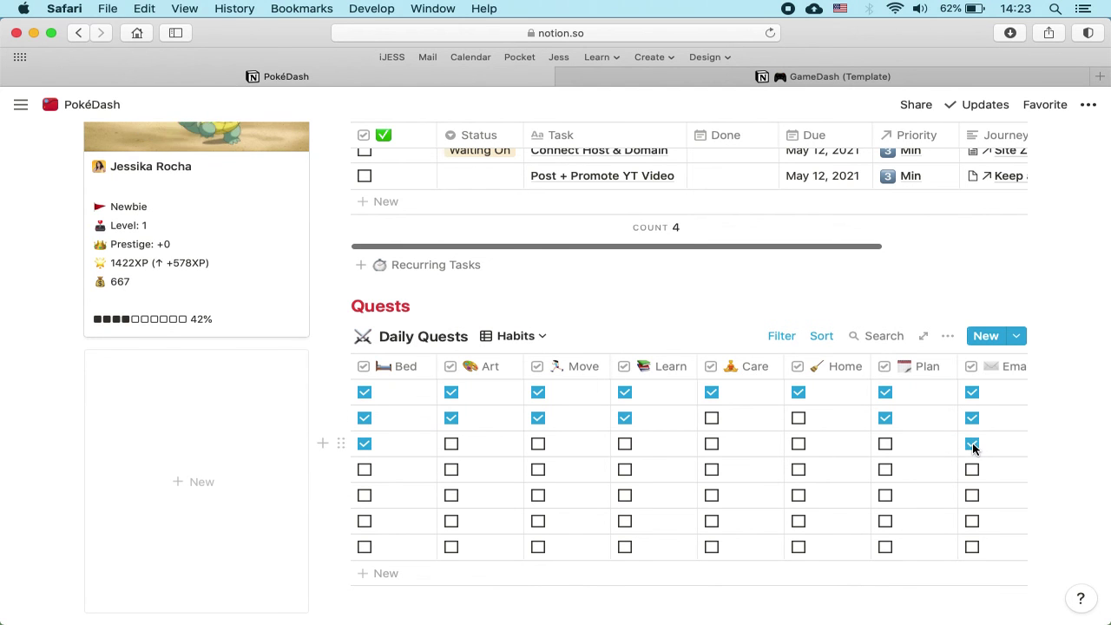
{"action": "scroll", "coordinate": [841, 334], "scroll_direction": "up", "scroll_amount": 1}
{"action": "scroll", "coordinate": [841, 333], "scroll_direction": "down", "scroll_amount": 2}
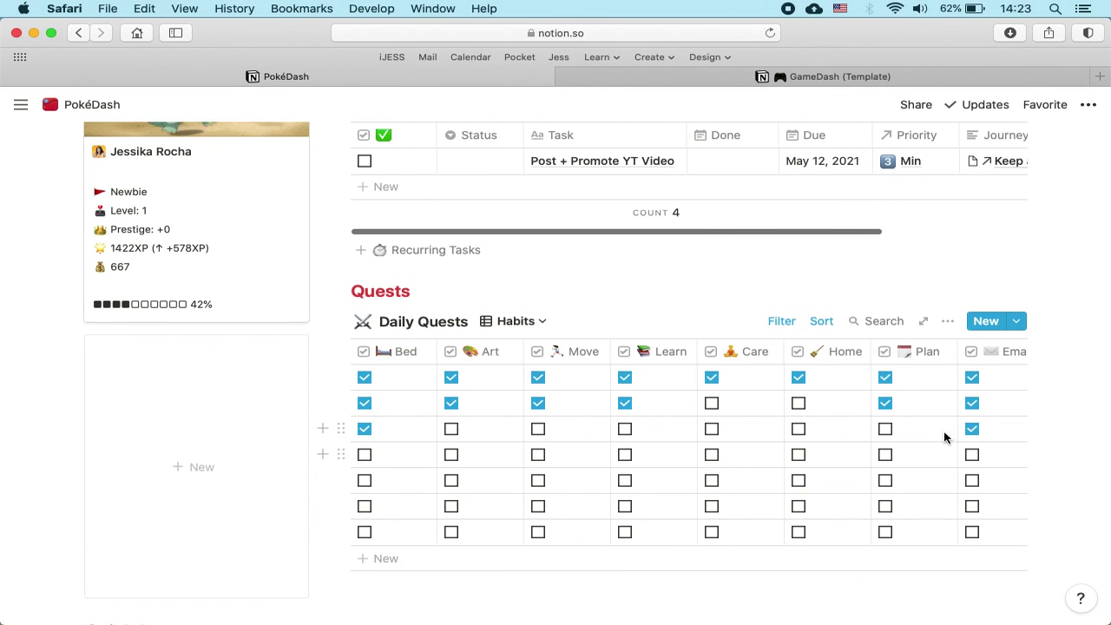
{"action": "left_click", "coordinate": [971, 428]}
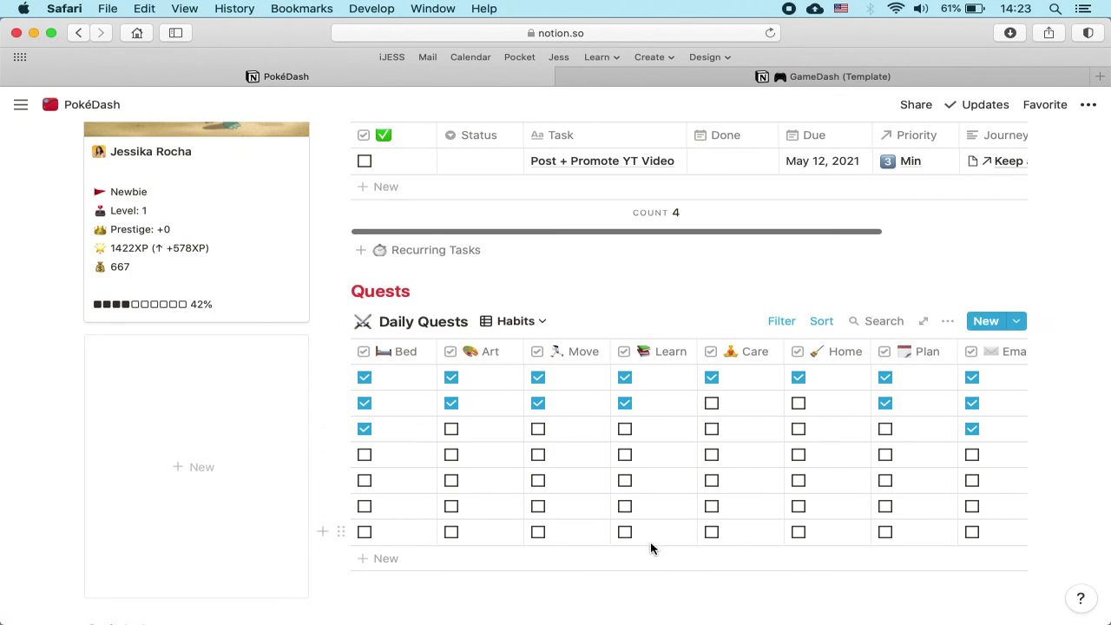
{"action": "mouse_move", "coordinate": [561, 585]}
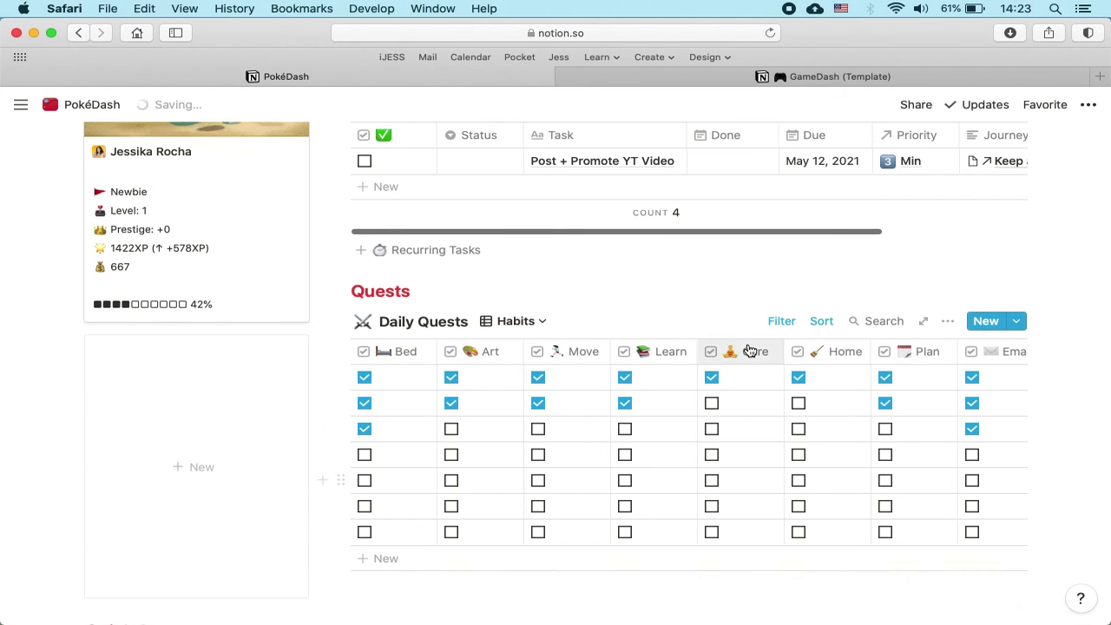
Try marking the Potira Project as rewarded in the Quarter group of the Journeys board
{"action": "scroll", "coordinate": [750, 350], "scroll_direction": "down", "scroll_amount": 15}
{"action": "scroll", "coordinate": [750, 350], "scroll_direction": "down", "scroll_amount": 3}
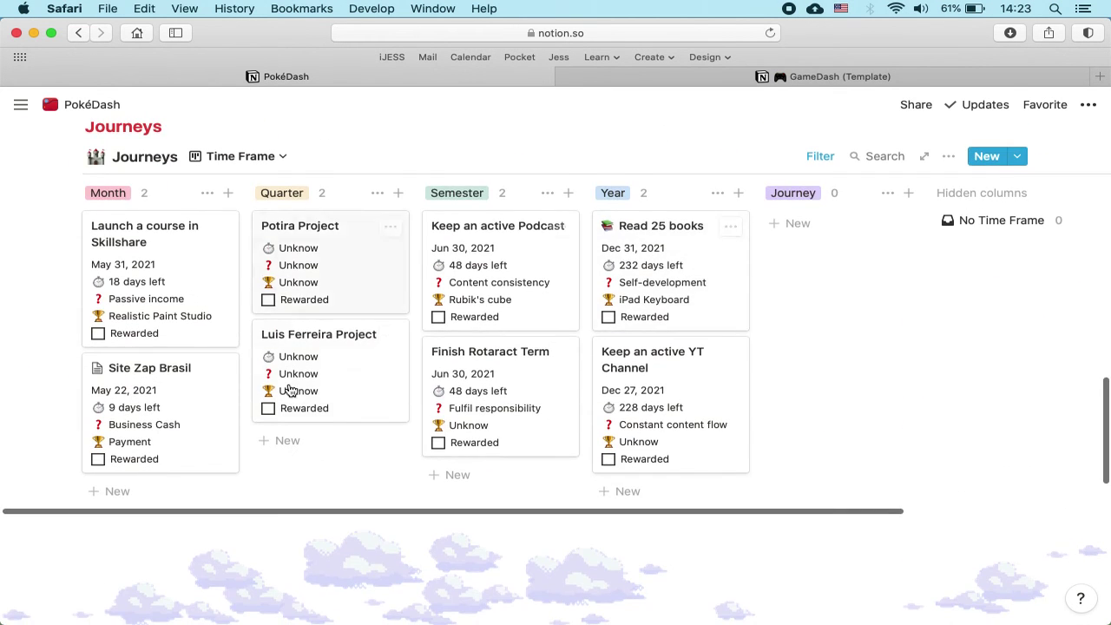
{"action": "left_click", "coordinate": [269, 301]}
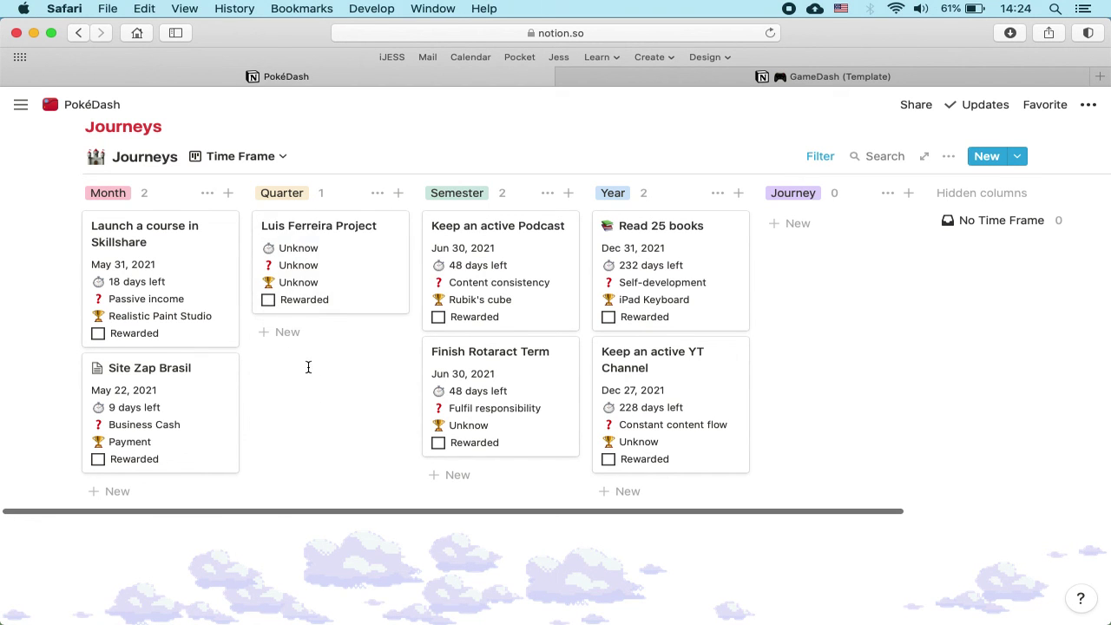
Review the Journeys, Maps, Shop and World sections of PokéDash and return to the page's cover and Mission Plan
{"action": "scroll", "coordinate": [501, 347], "scroll_direction": "down", "scroll_amount": 5}
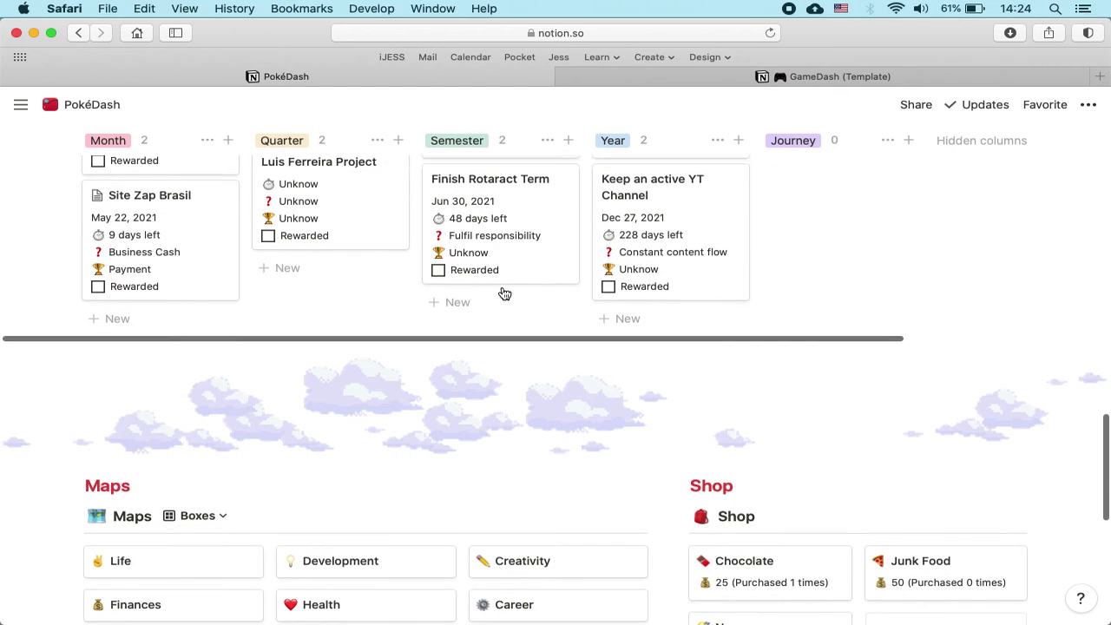
{"action": "scroll", "coordinate": [504, 293], "scroll_direction": "down", "scroll_amount": 7}
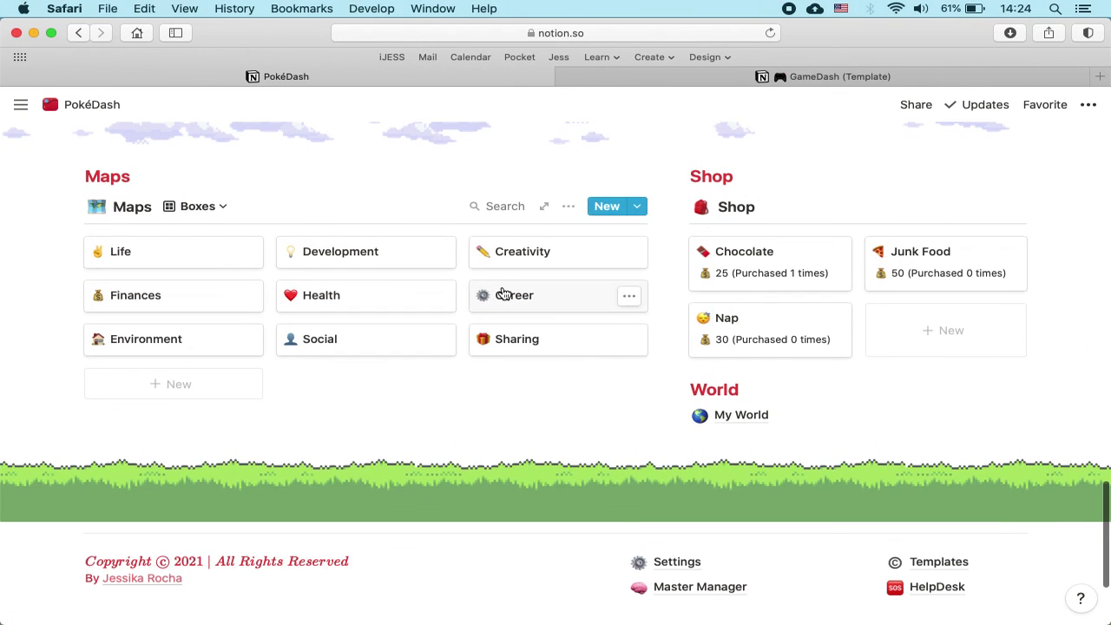
{"action": "scroll", "coordinate": [504, 293], "scroll_direction": "up", "scroll_amount": 20}
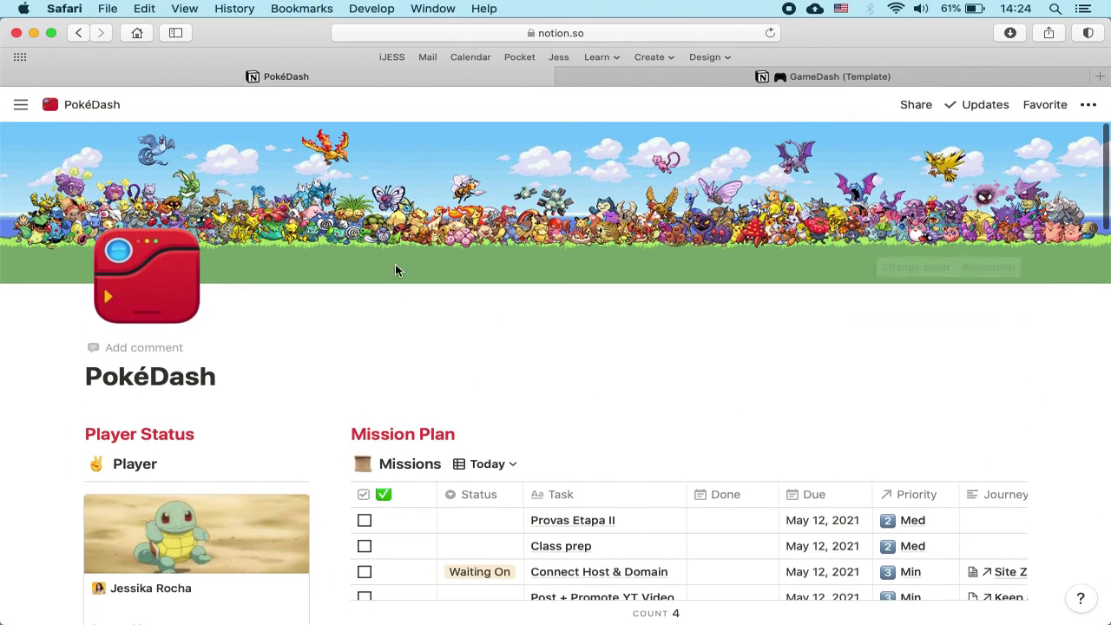
{"action": "scroll", "coordinate": [673, 321], "scroll_direction": "down", "scroll_amount": 5}
{"action": "scroll", "coordinate": [660, 342], "scroll_direction": "up", "scroll_amount": 4}
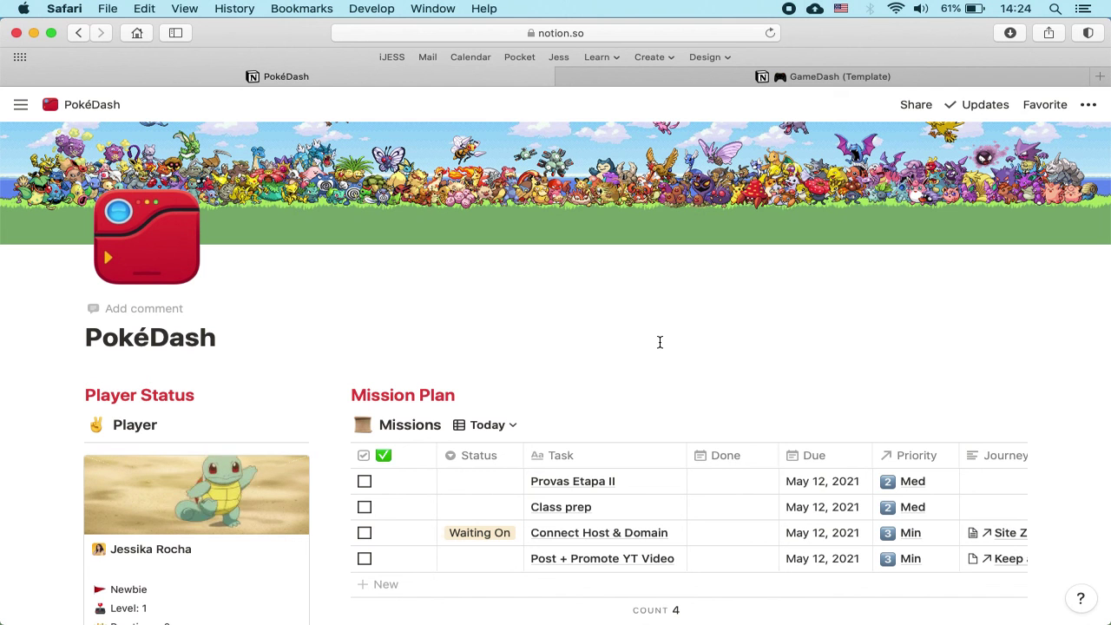
{"action": "scroll", "coordinate": [660, 342], "scroll_direction": "up", "scroll_amount": 2}
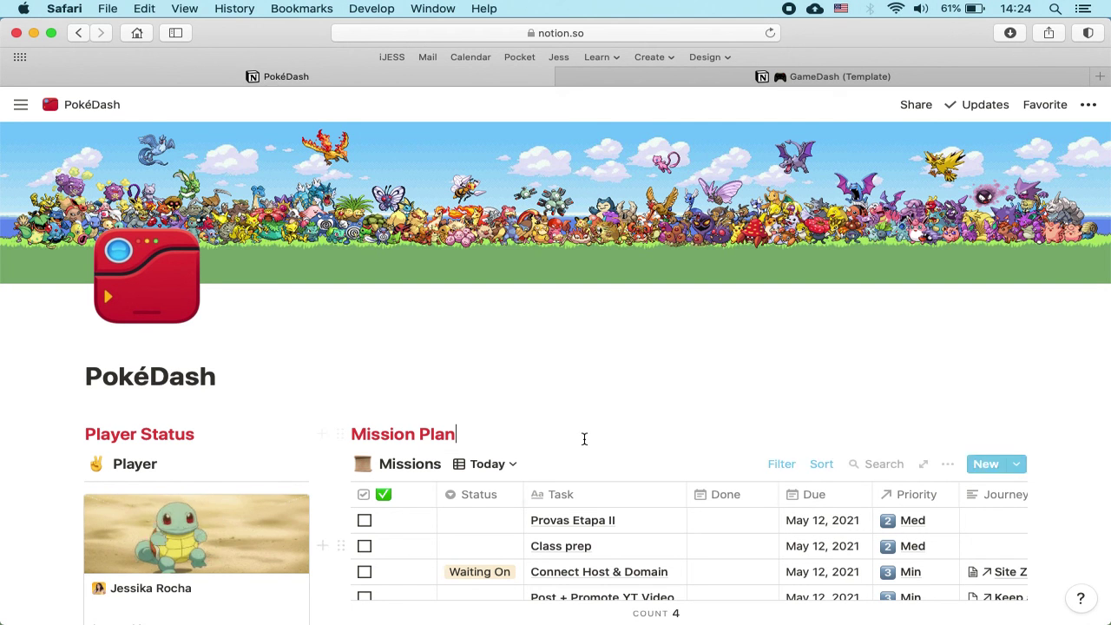
{"action": "scroll", "coordinate": [584, 439], "scroll_direction": "down", "scroll_amount": 1}
{"action": "scroll", "coordinate": [584, 440], "scroll_direction": "up", "scroll_amount": 1}
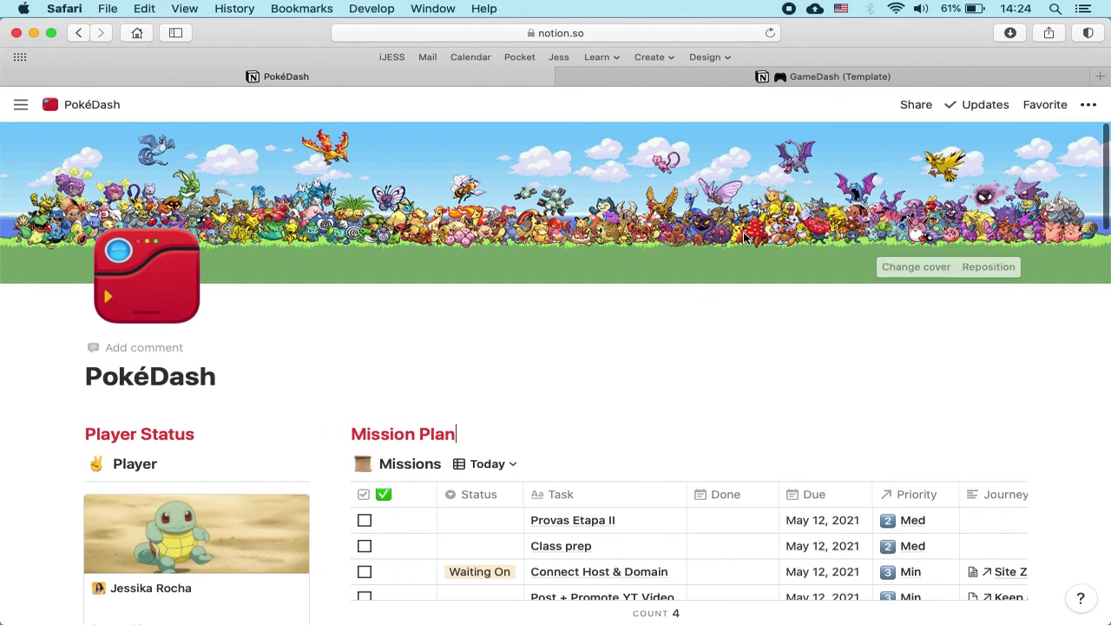